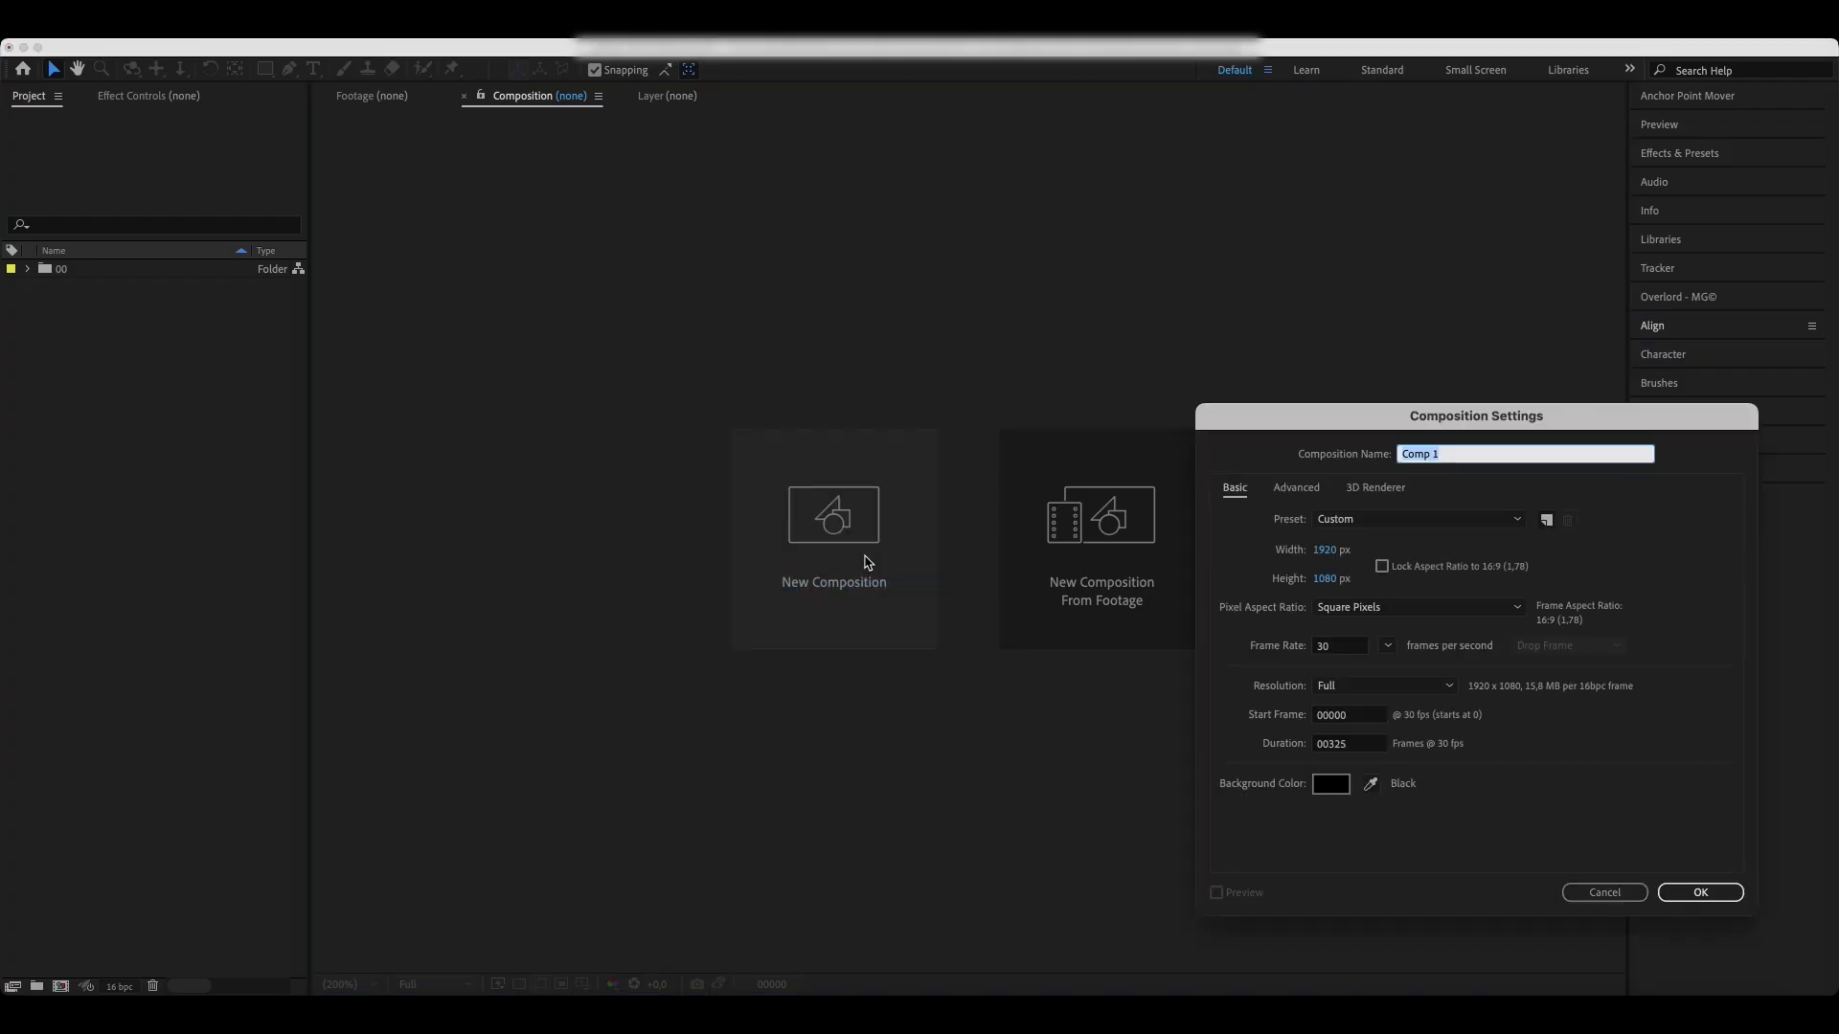
text(Text_)
Create Text_Comp with a two-line white 'SPRAY DISTORT' text layer, centred vertically.
click(1700, 891)
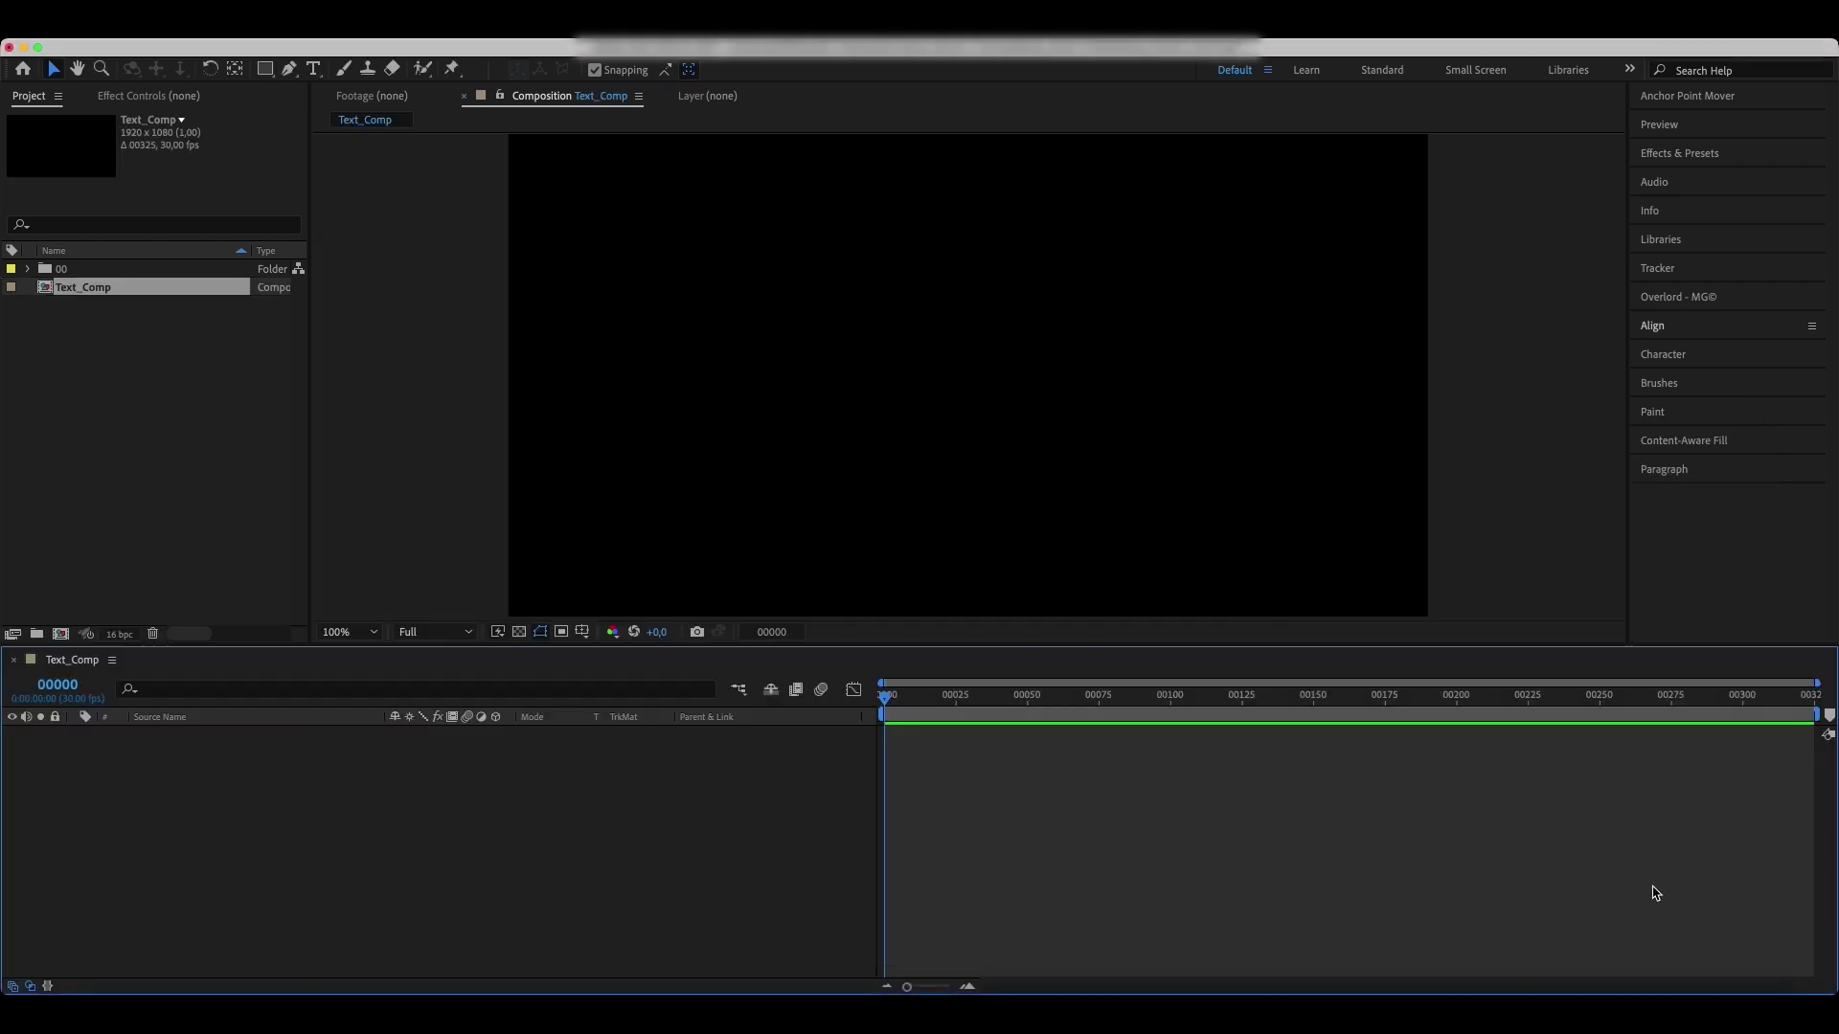
right_click(187, 809)
mouse_move(298, 745)
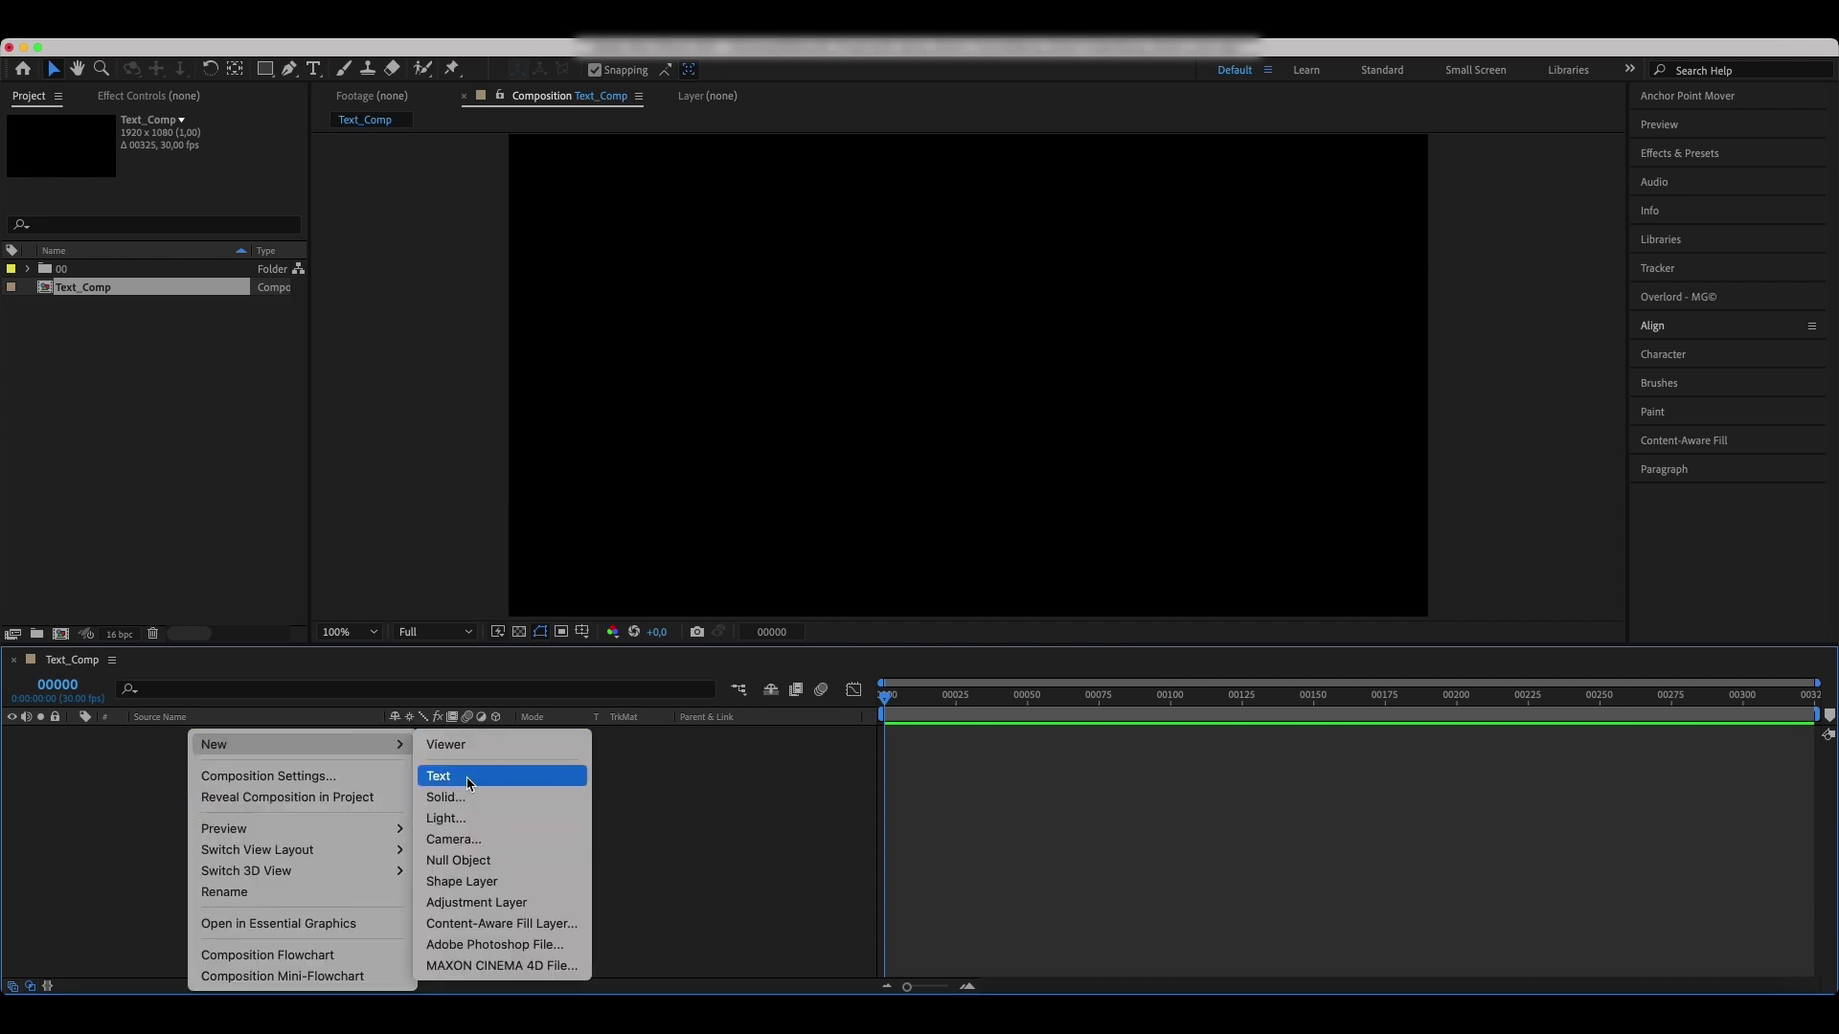
click(467, 777)
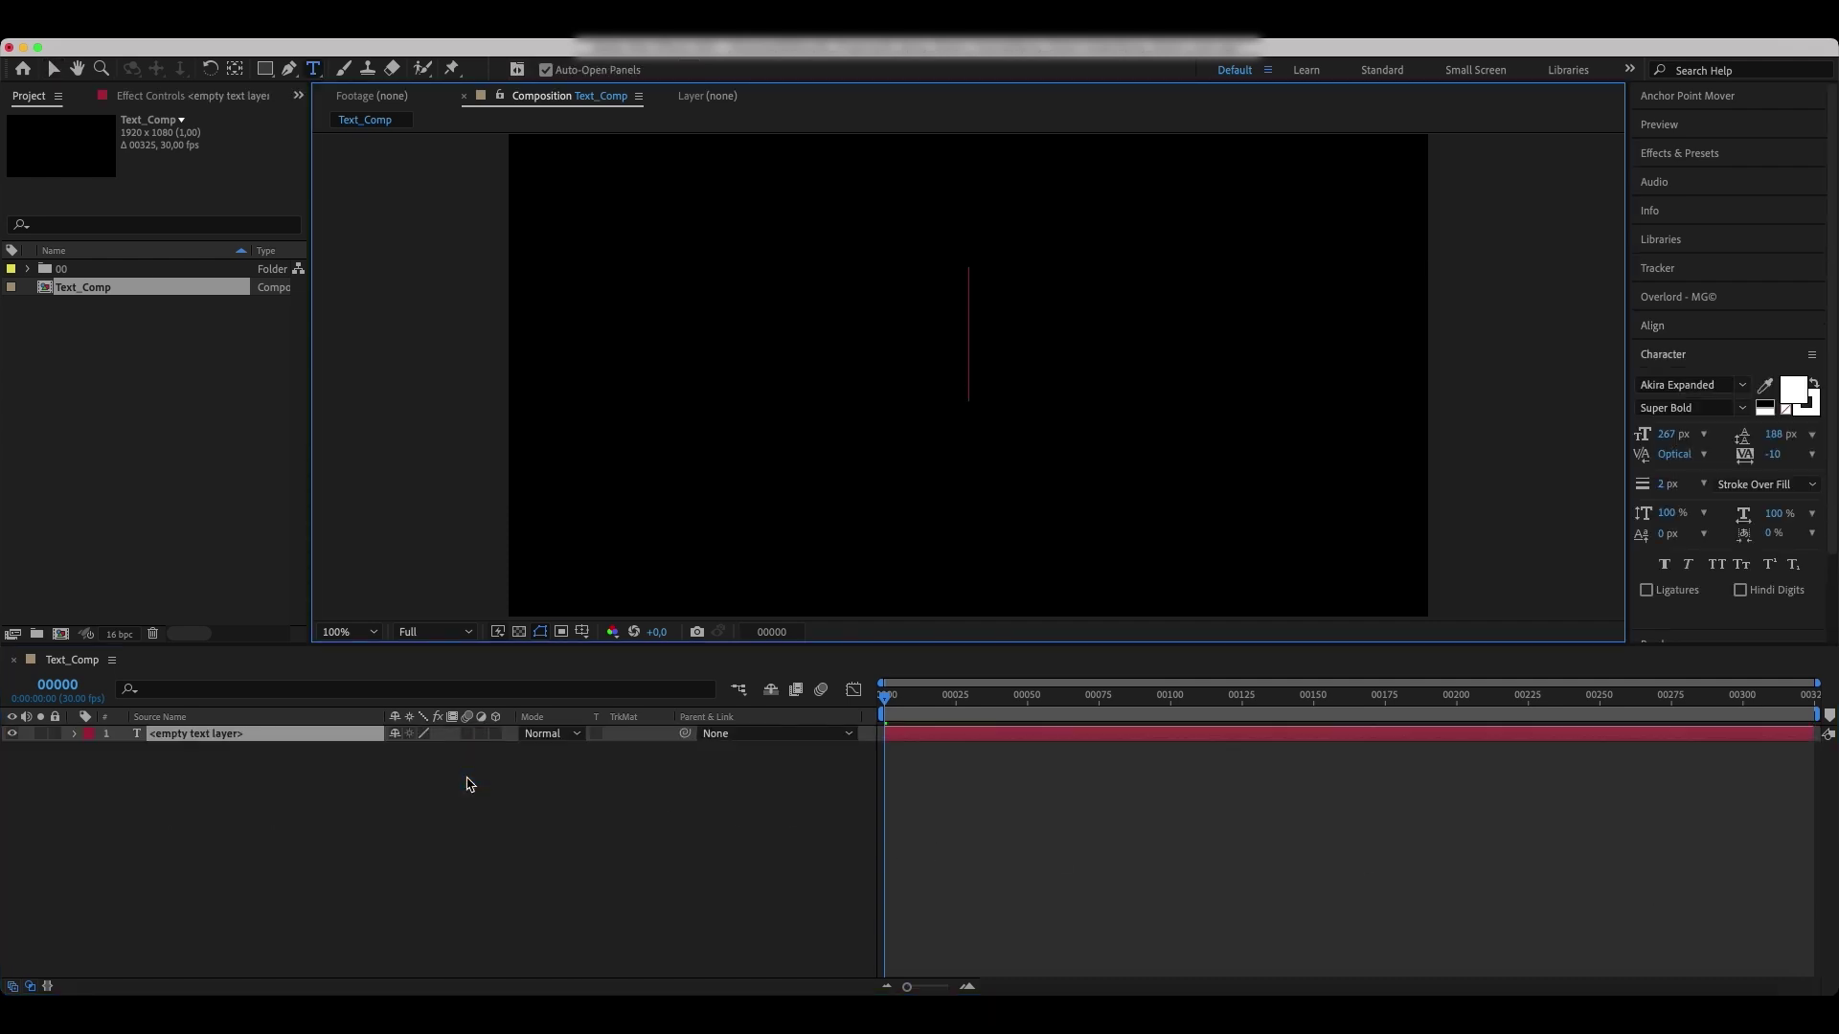
text(SPRAY)
key(Return)
text(D)
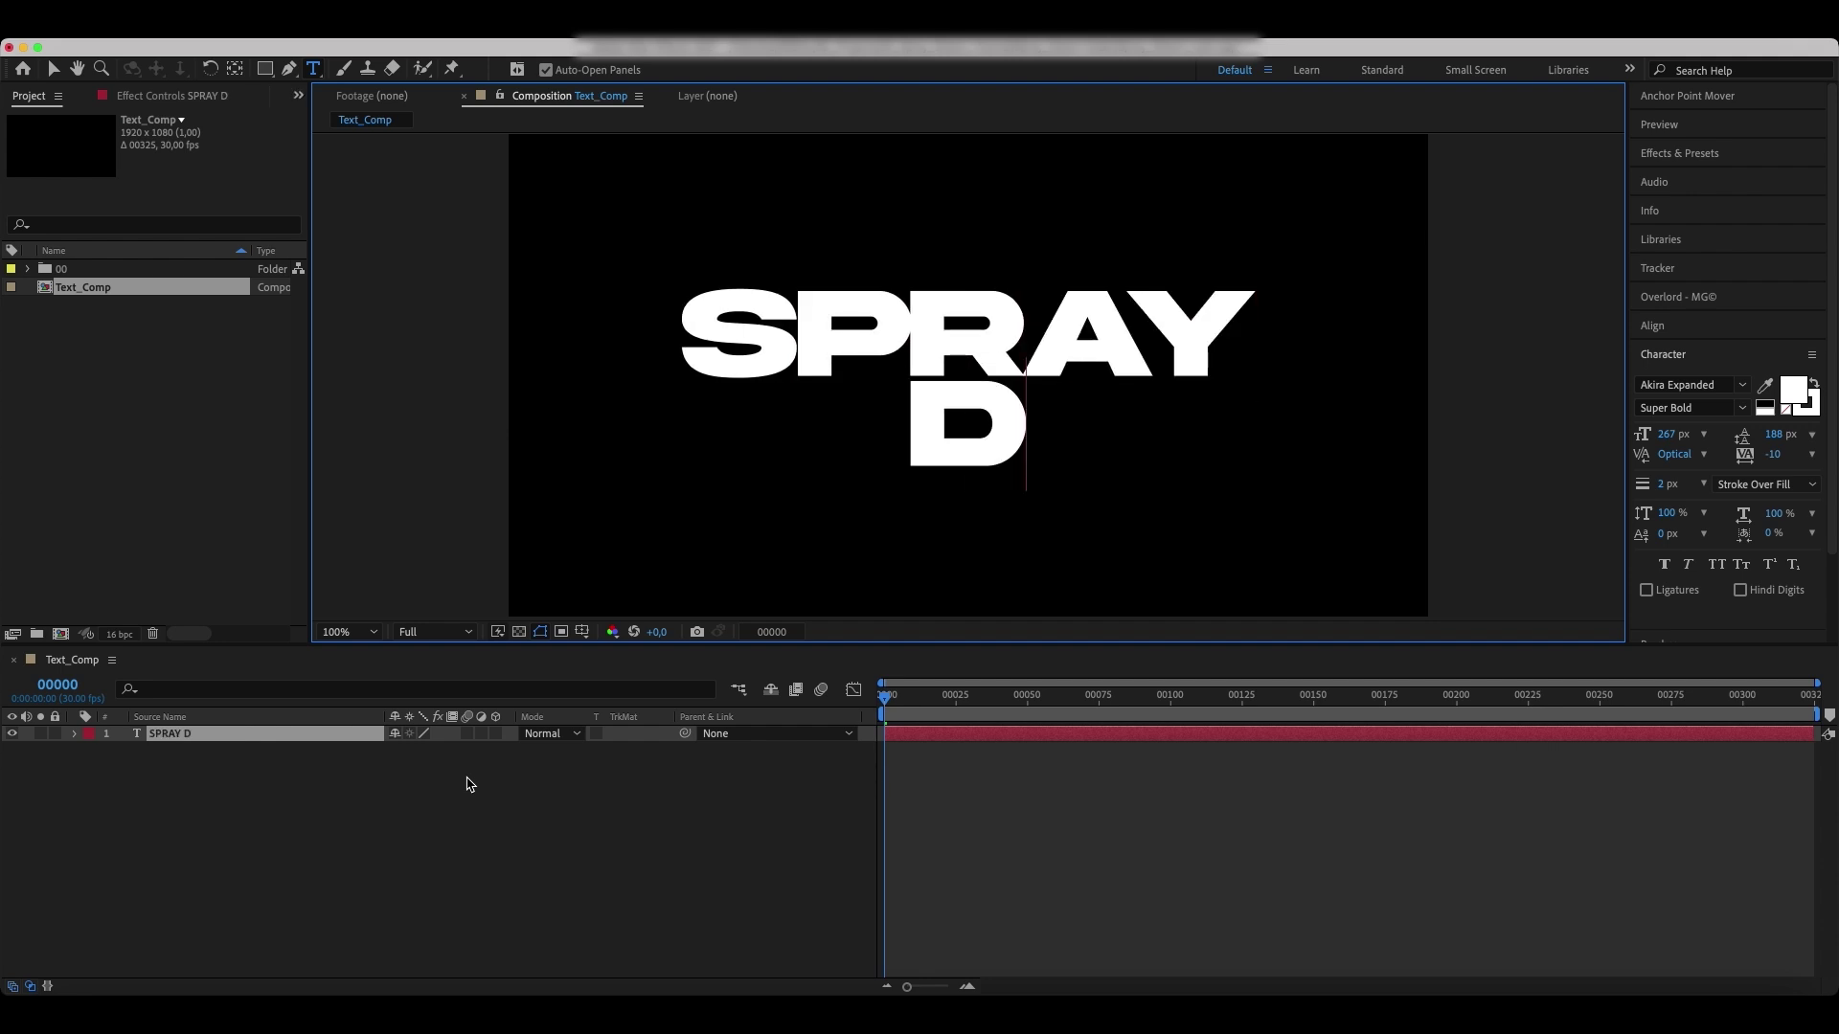
text(ISTORT)
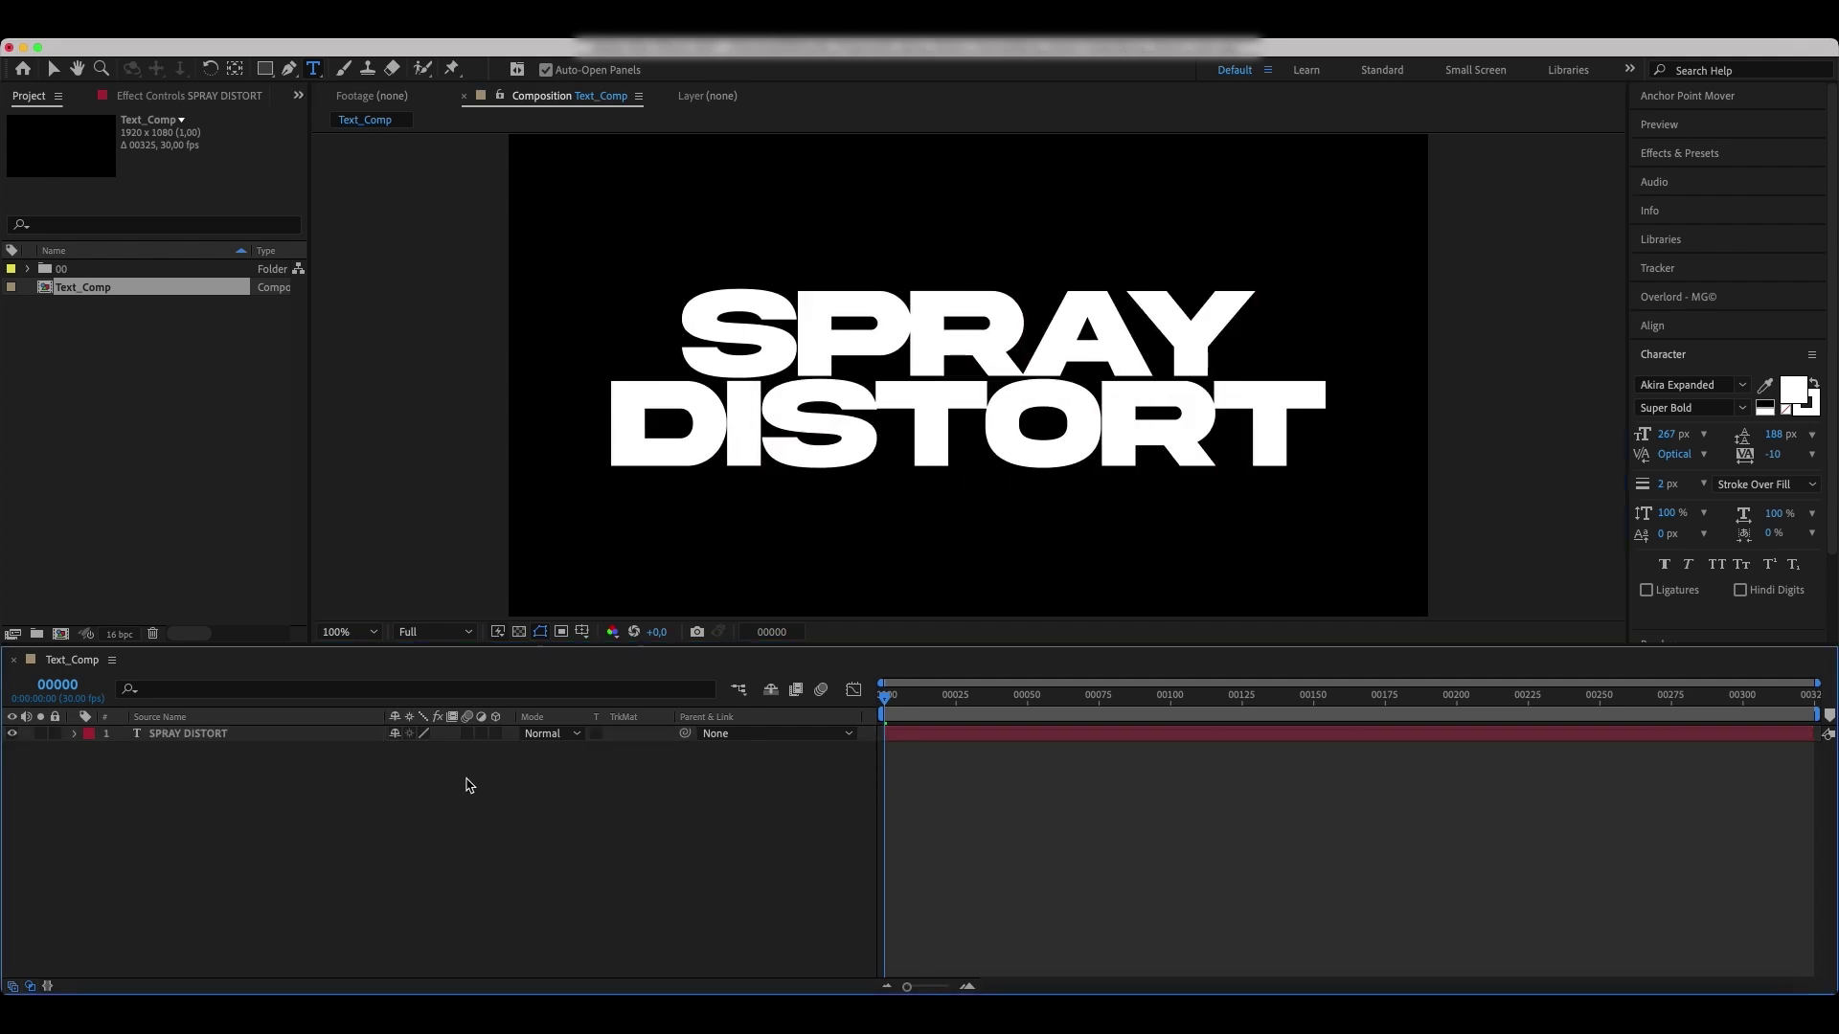
click(365, 733)
click(1652, 325)
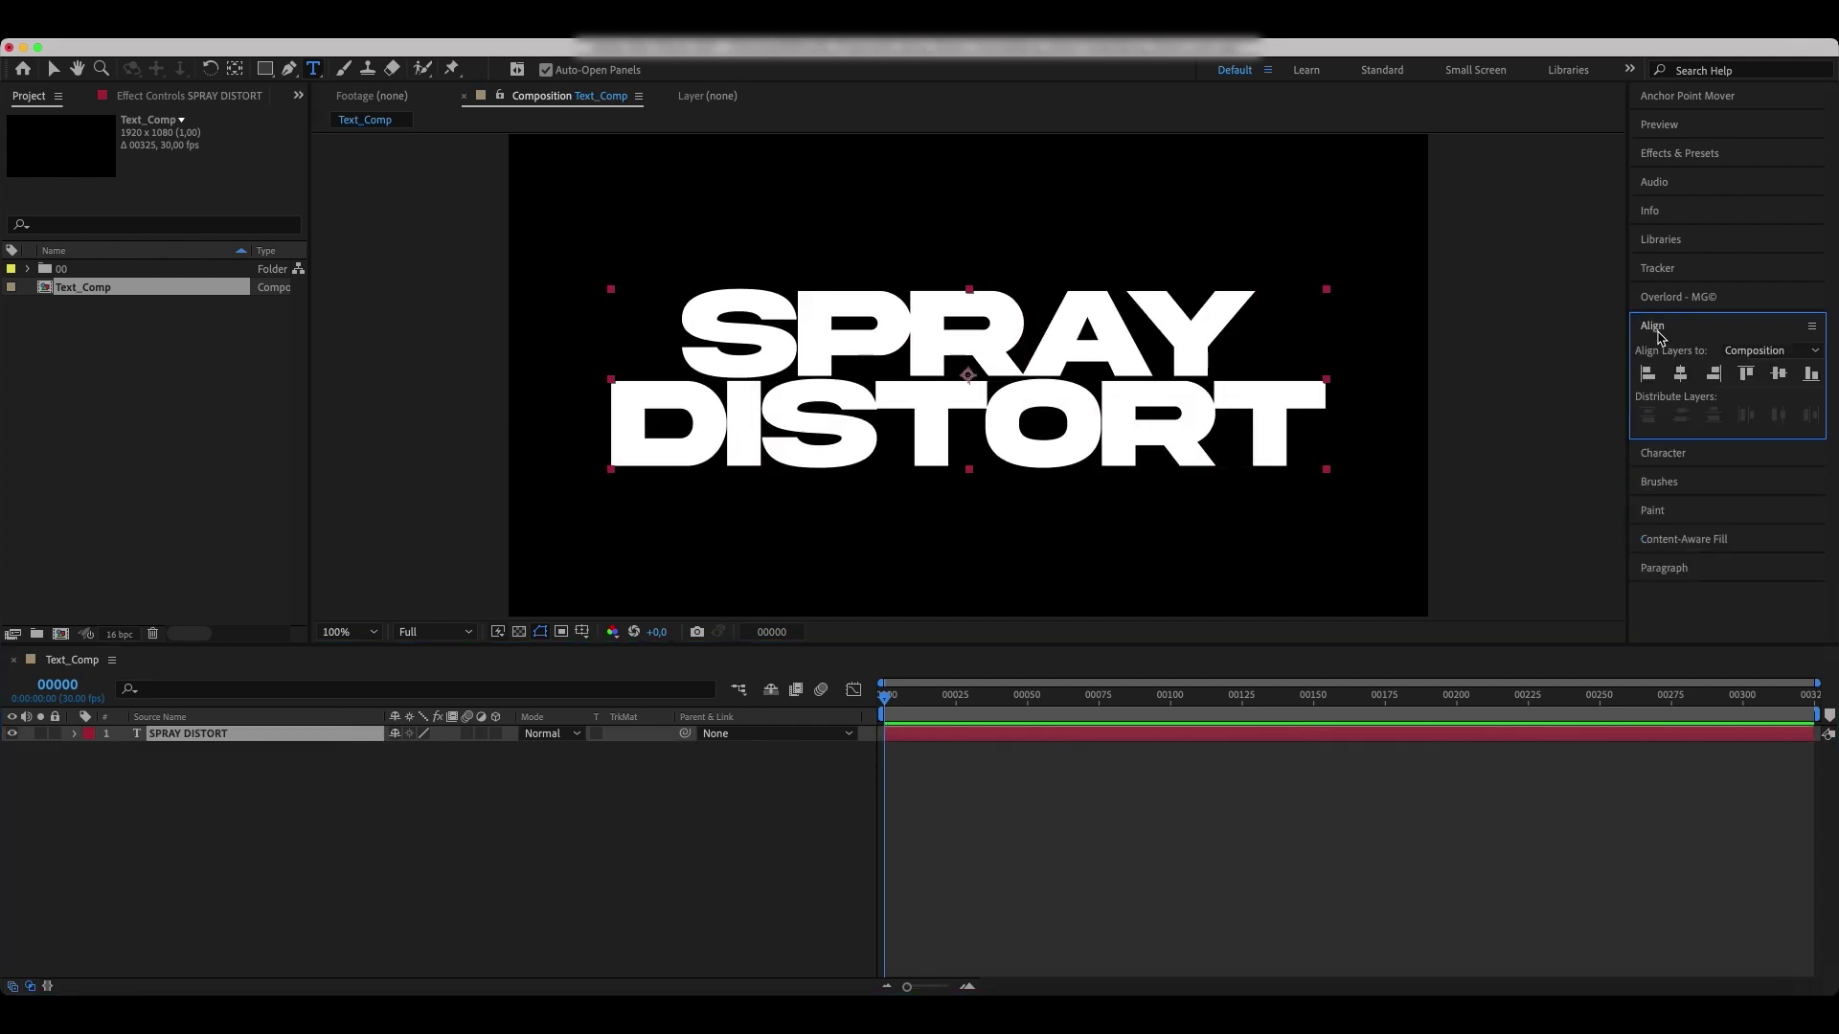
click(1783, 375)
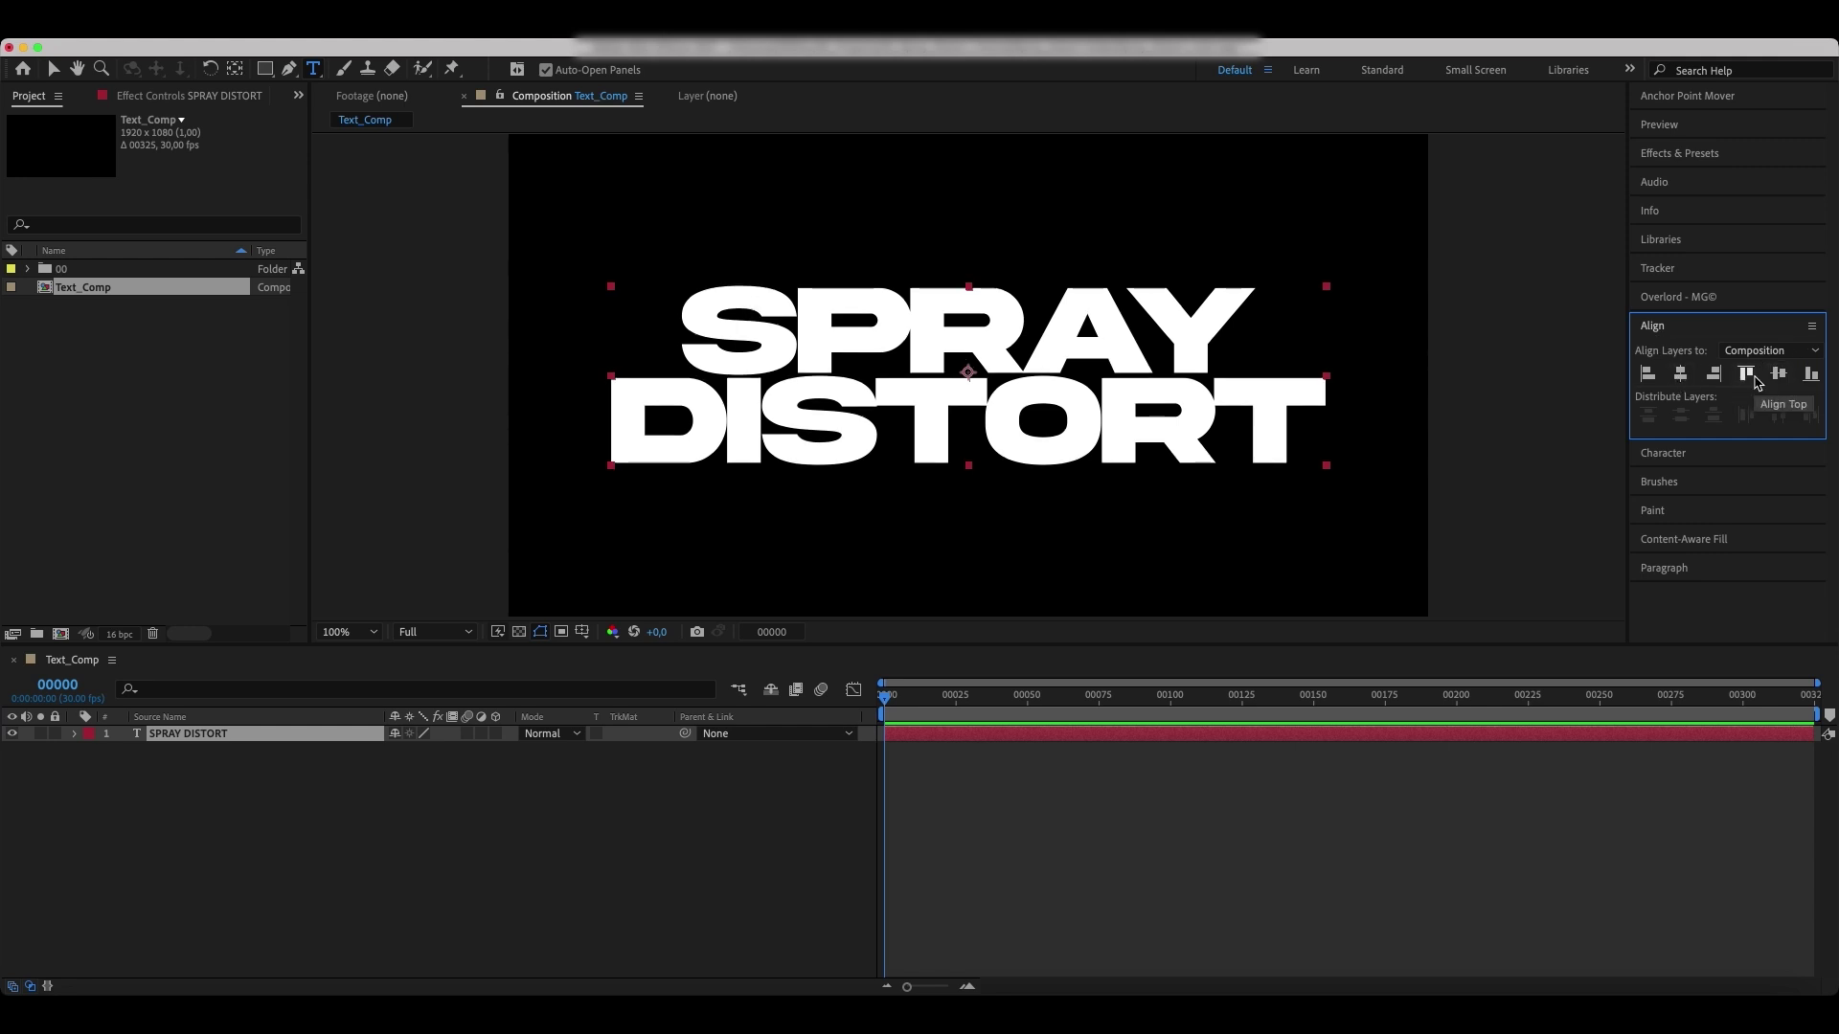
Draw an ellipse over the text and centre it horizontally and vertically.
click(264, 68)
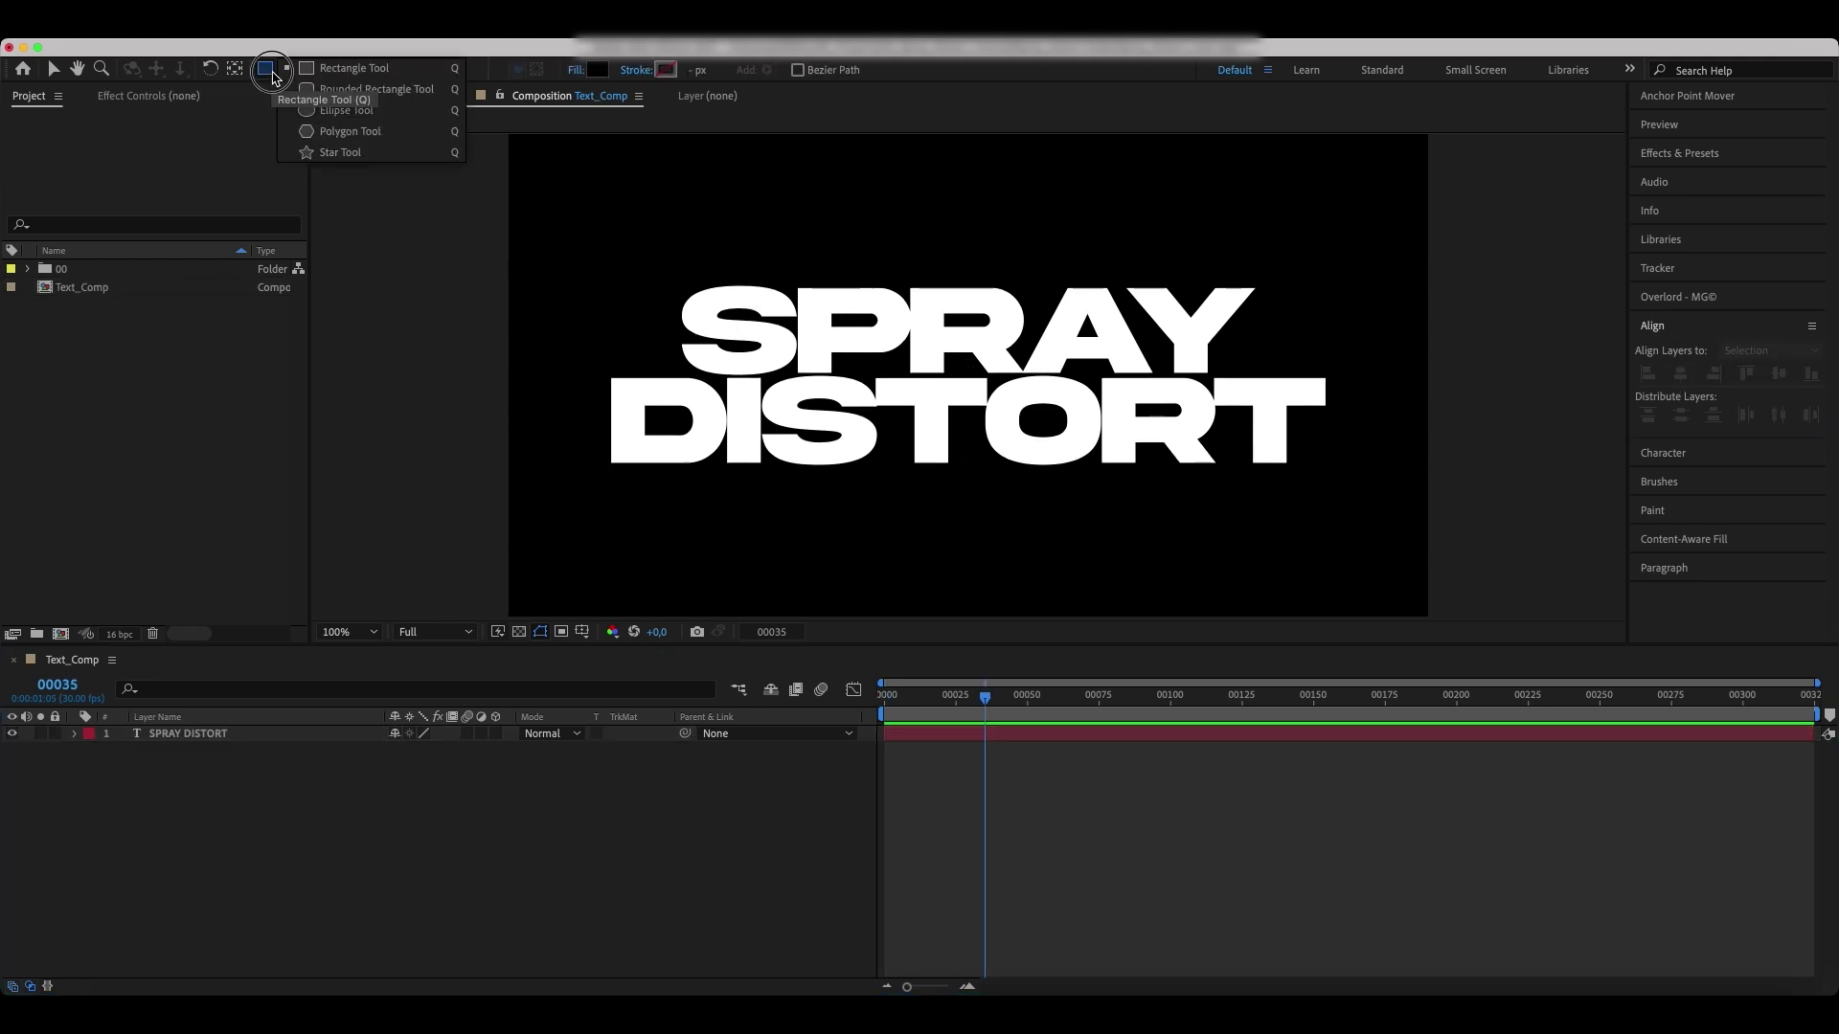
click(333, 112)
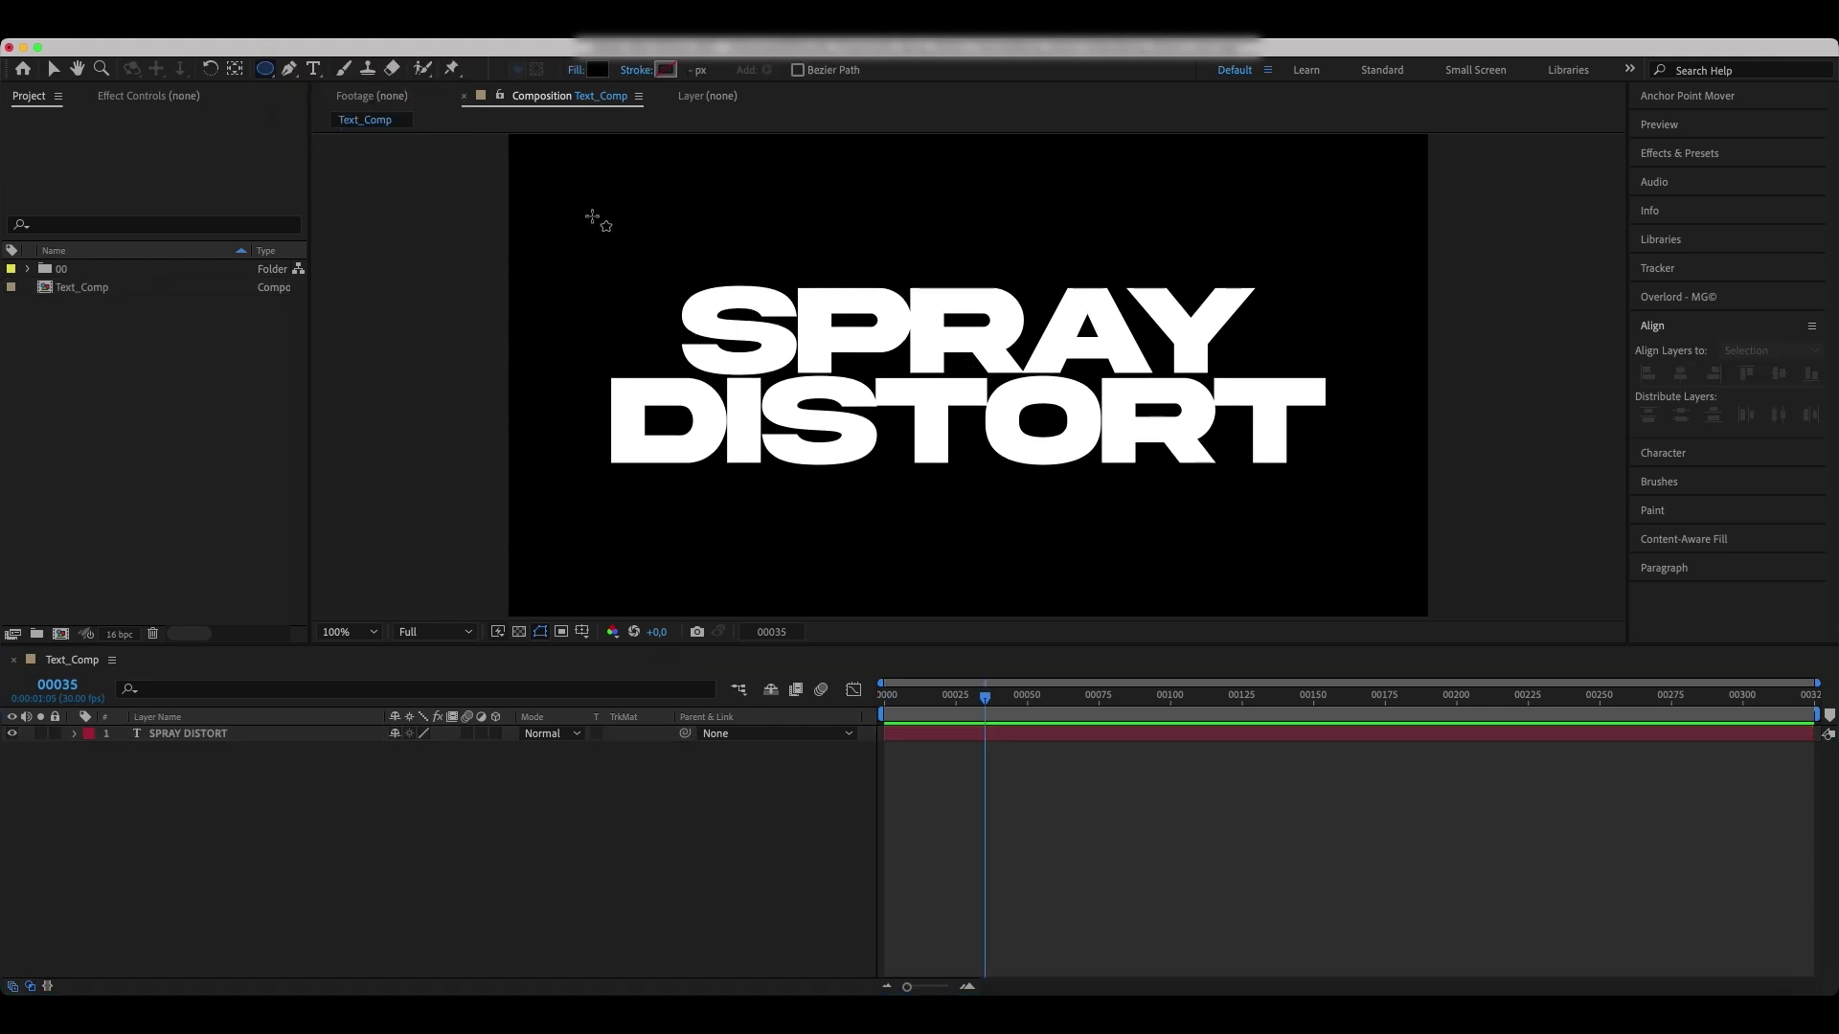
drag(598, 270, 1330, 487)
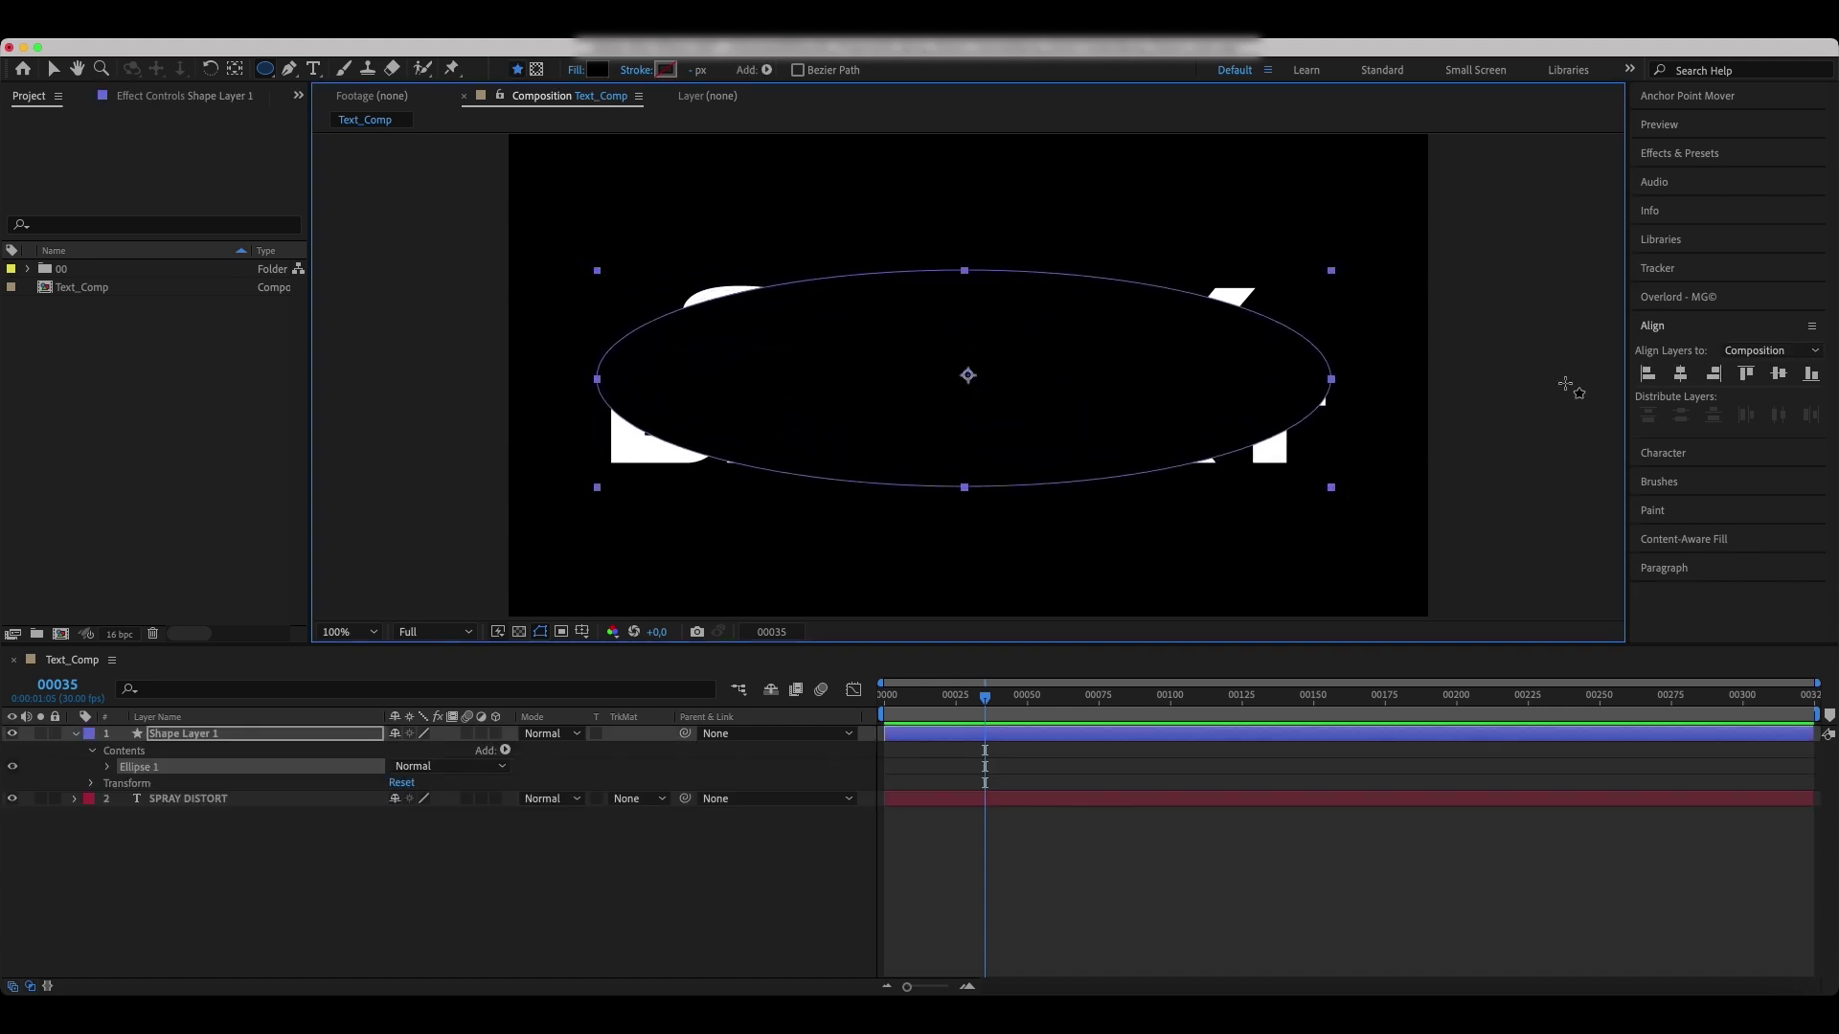
click(1681, 373)
click(1779, 374)
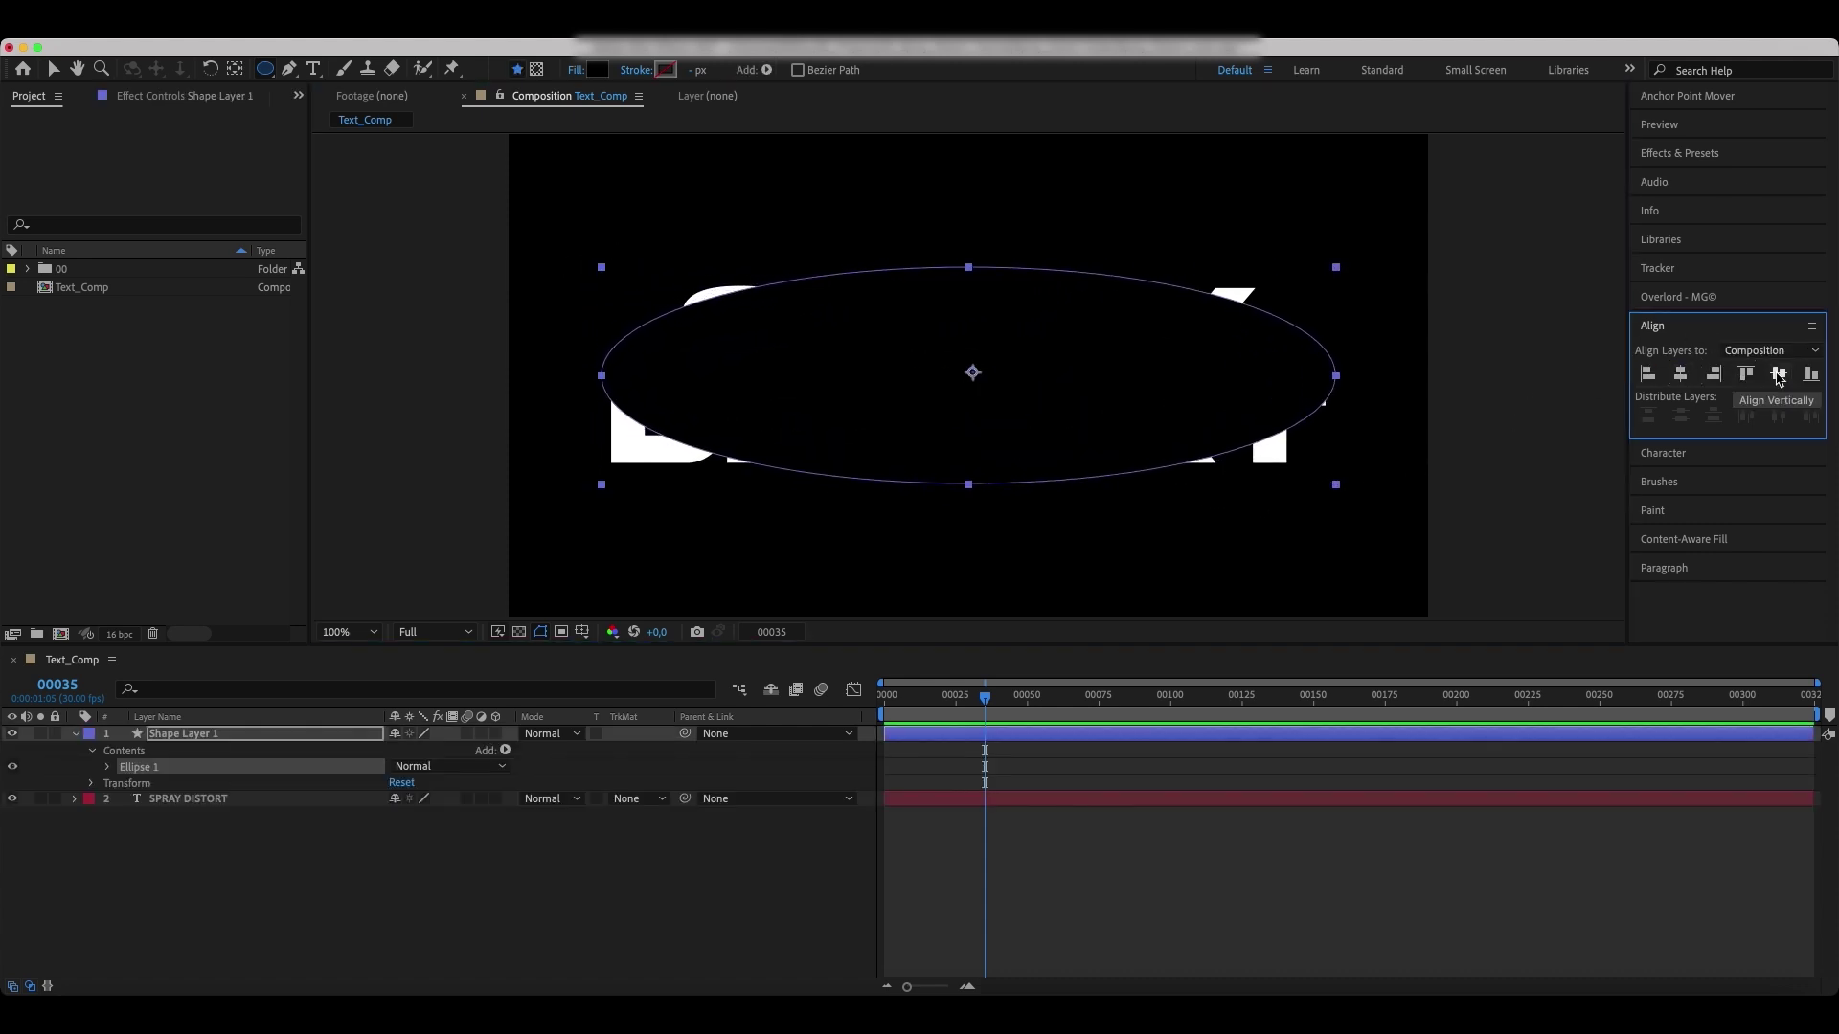
Apply Solid Composite and Gaussian Blur to the ellipse, with Blurriness 100.
click(210, 735)
click(1679, 153)
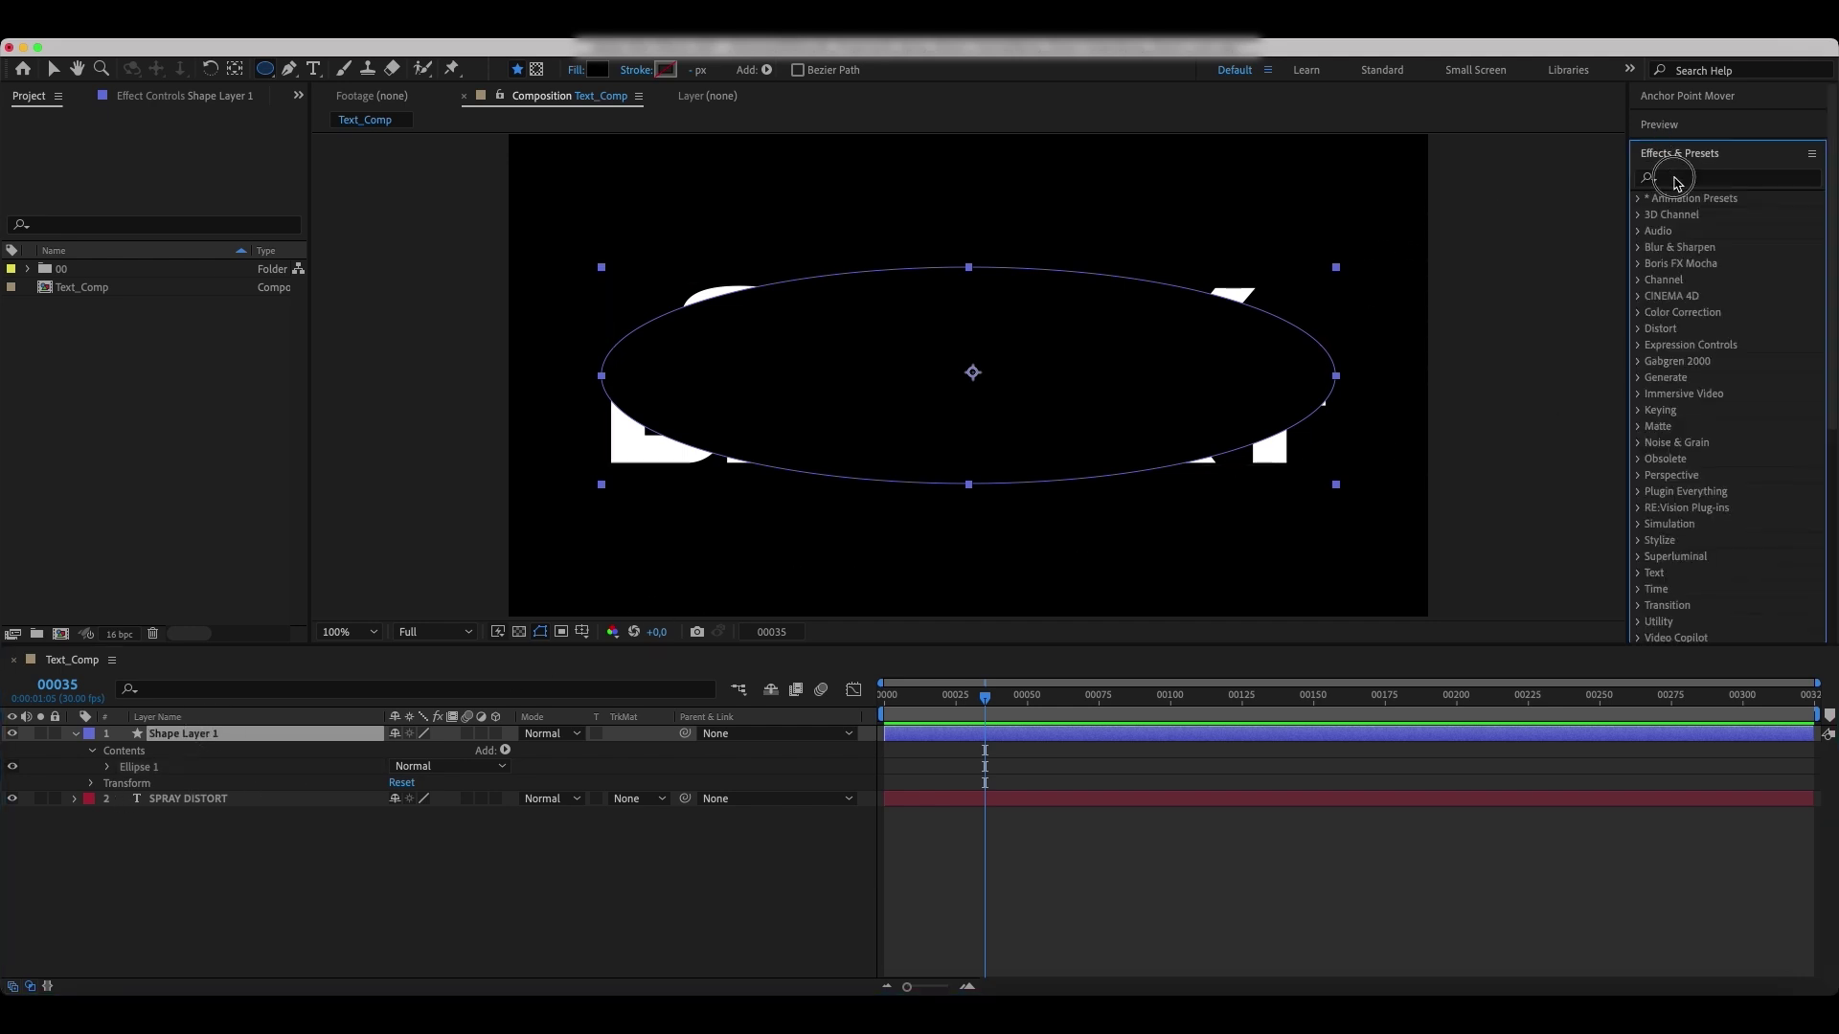
text(solid)
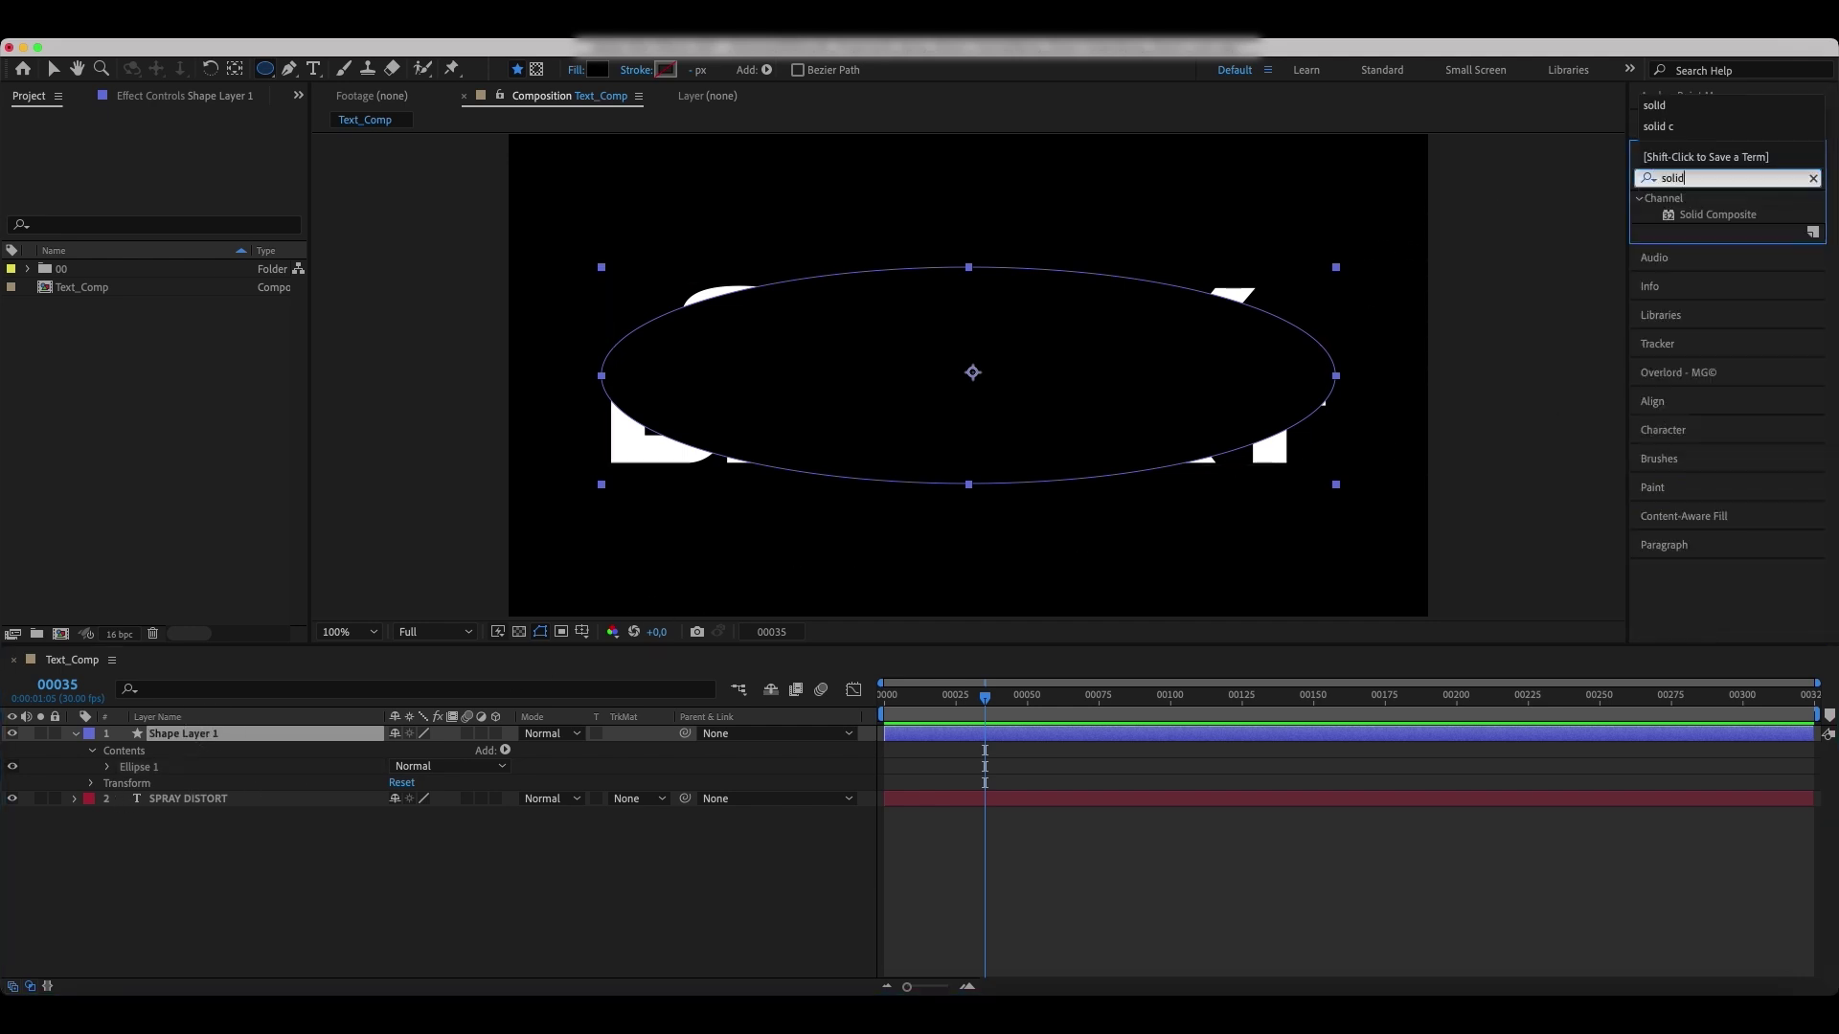
double_click(1736, 219)
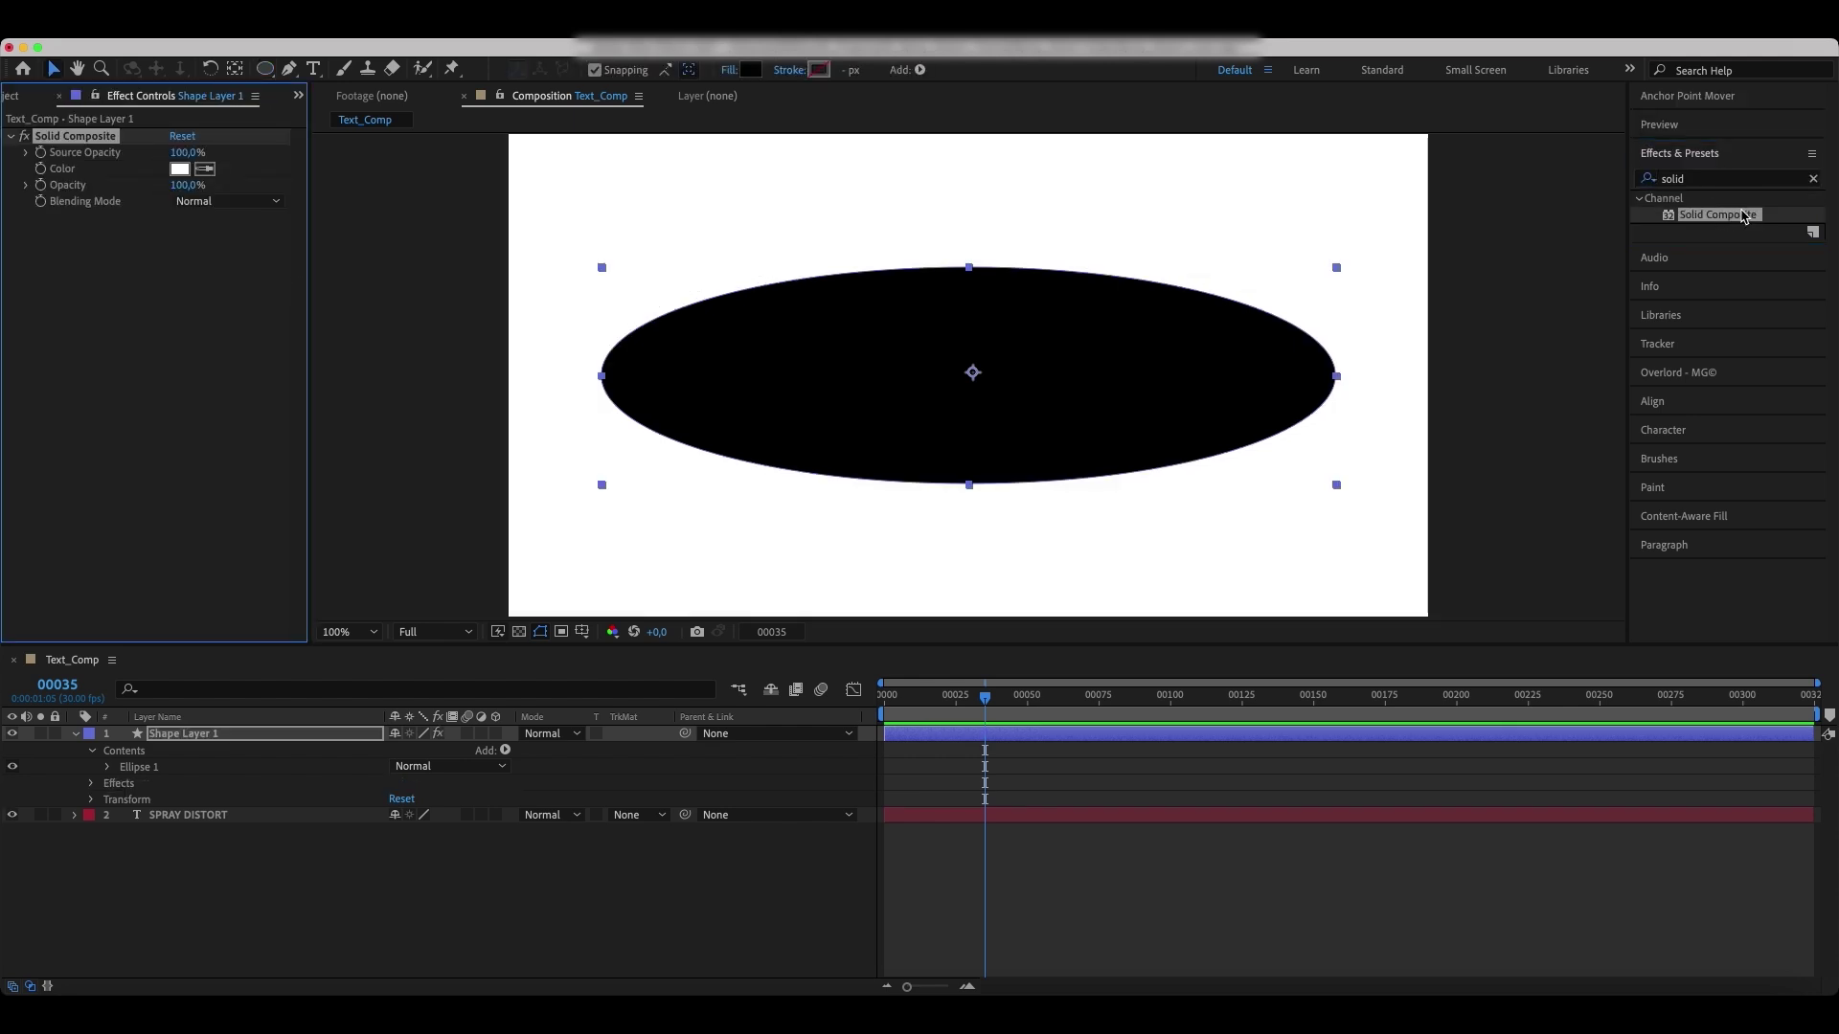
click(1717, 178)
text(gauss)
double_click(1735, 216)
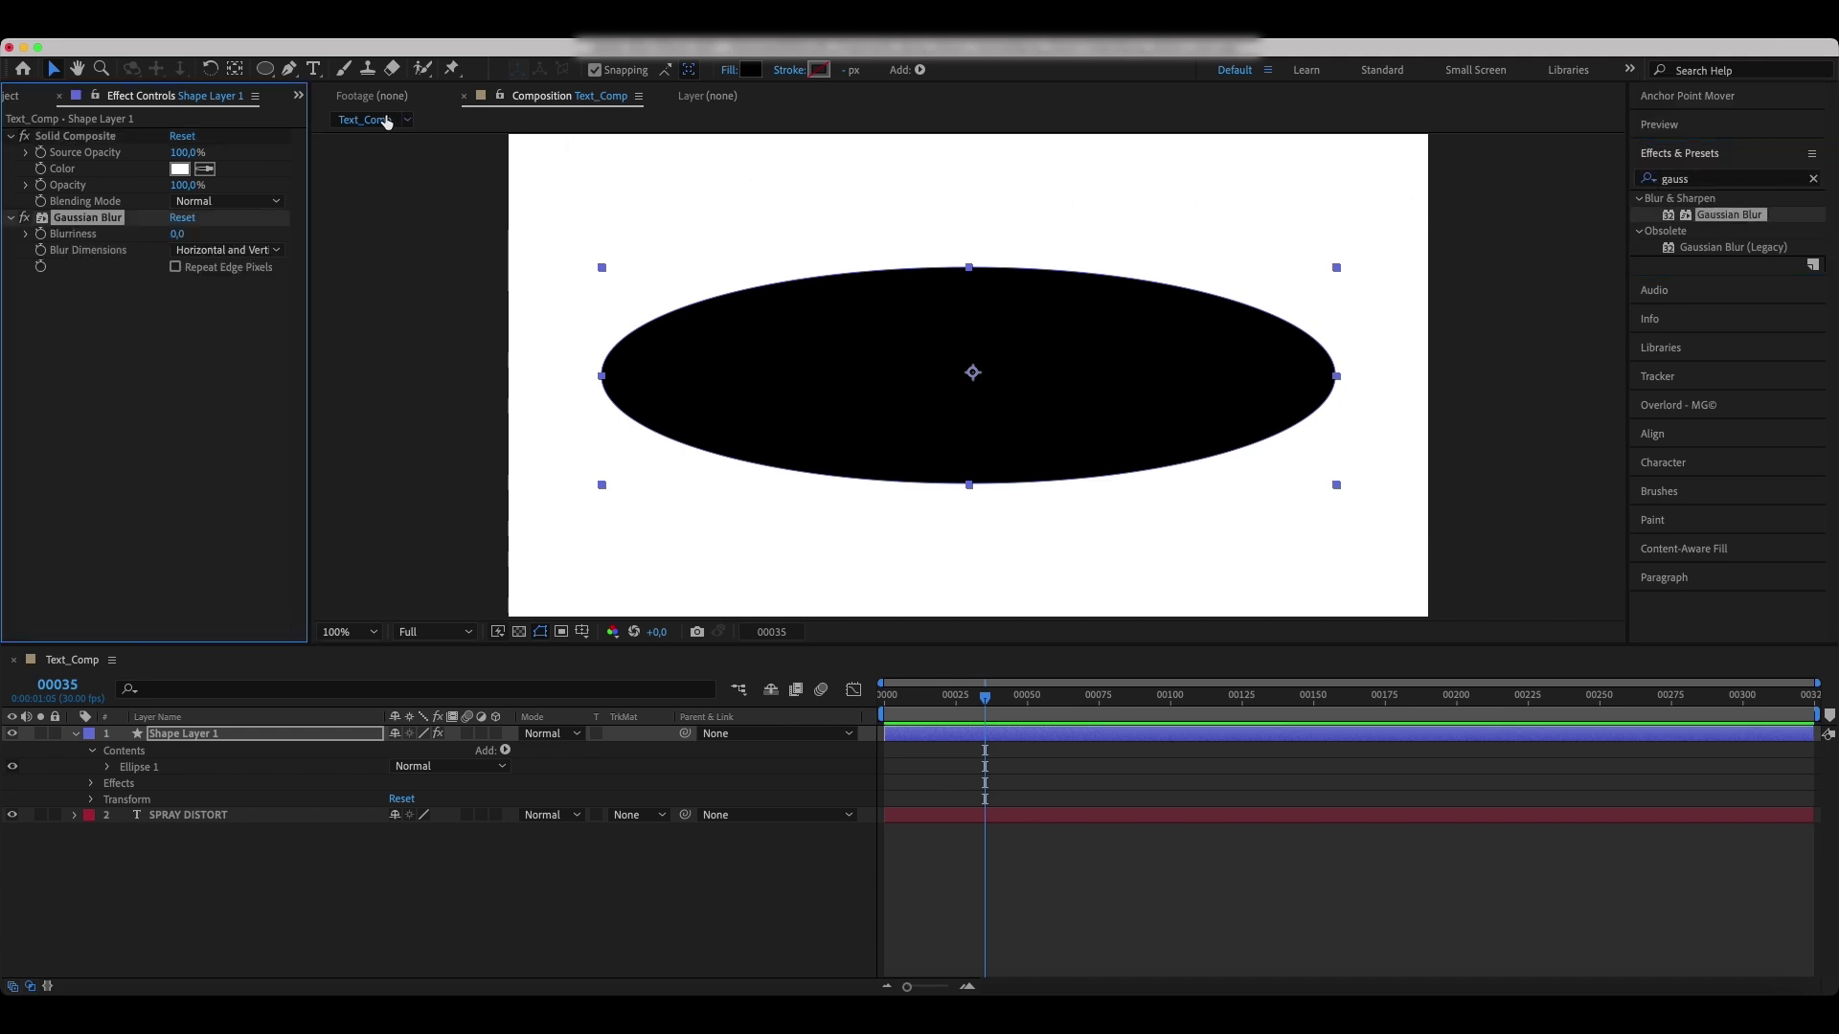
click(177, 232)
text(100)
key(Return)
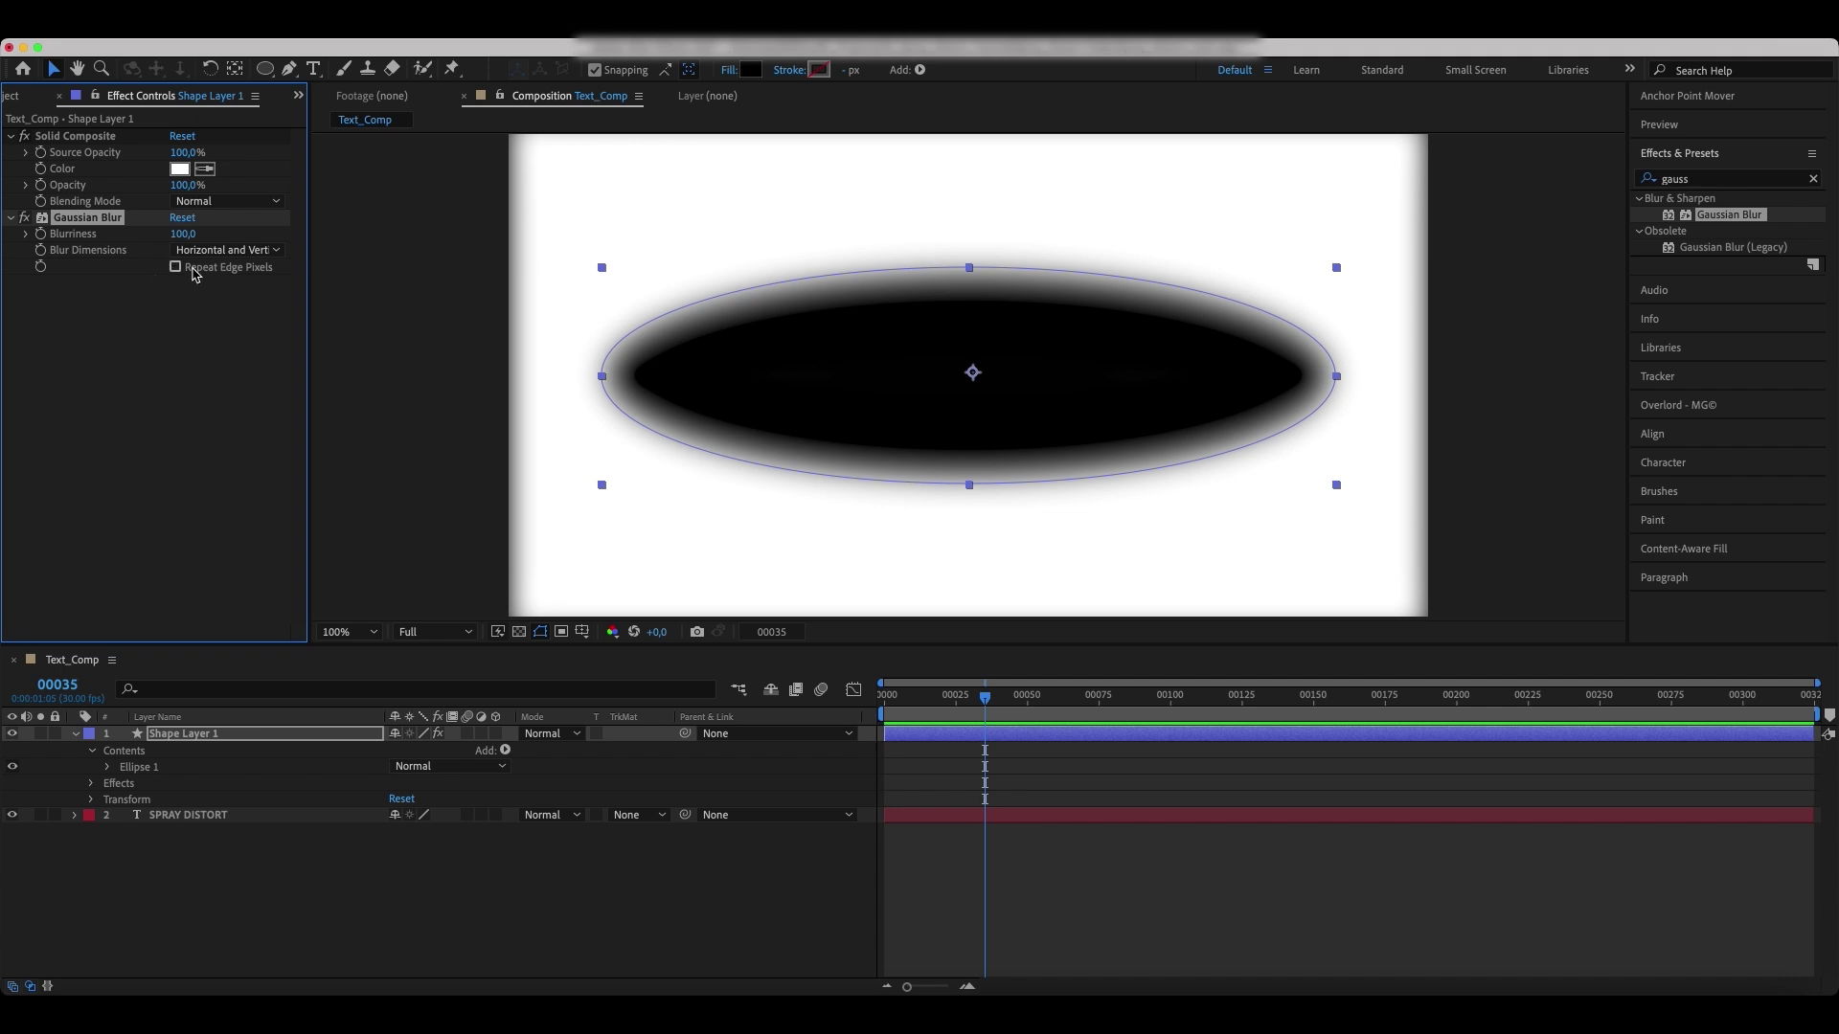
Hide the ellipse layer and rename it Mask.
click(12, 734)
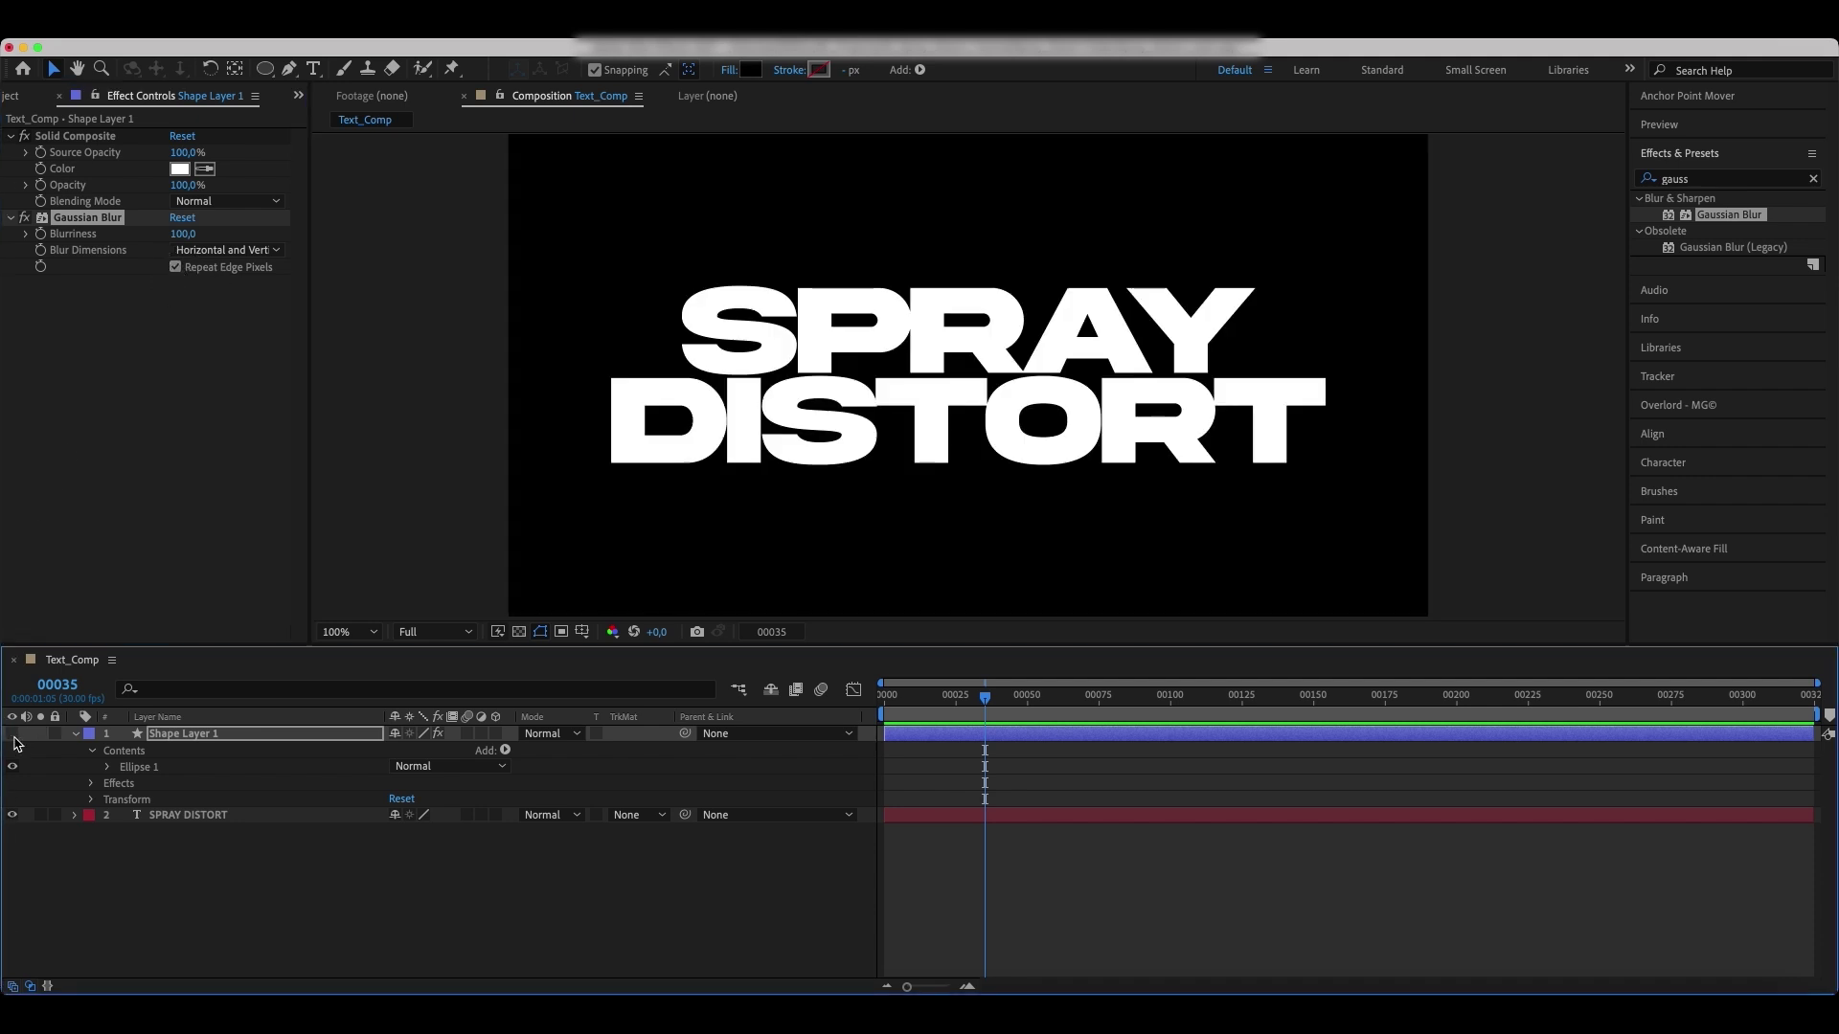
click(180, 742)
key(Return)
text(Mask)
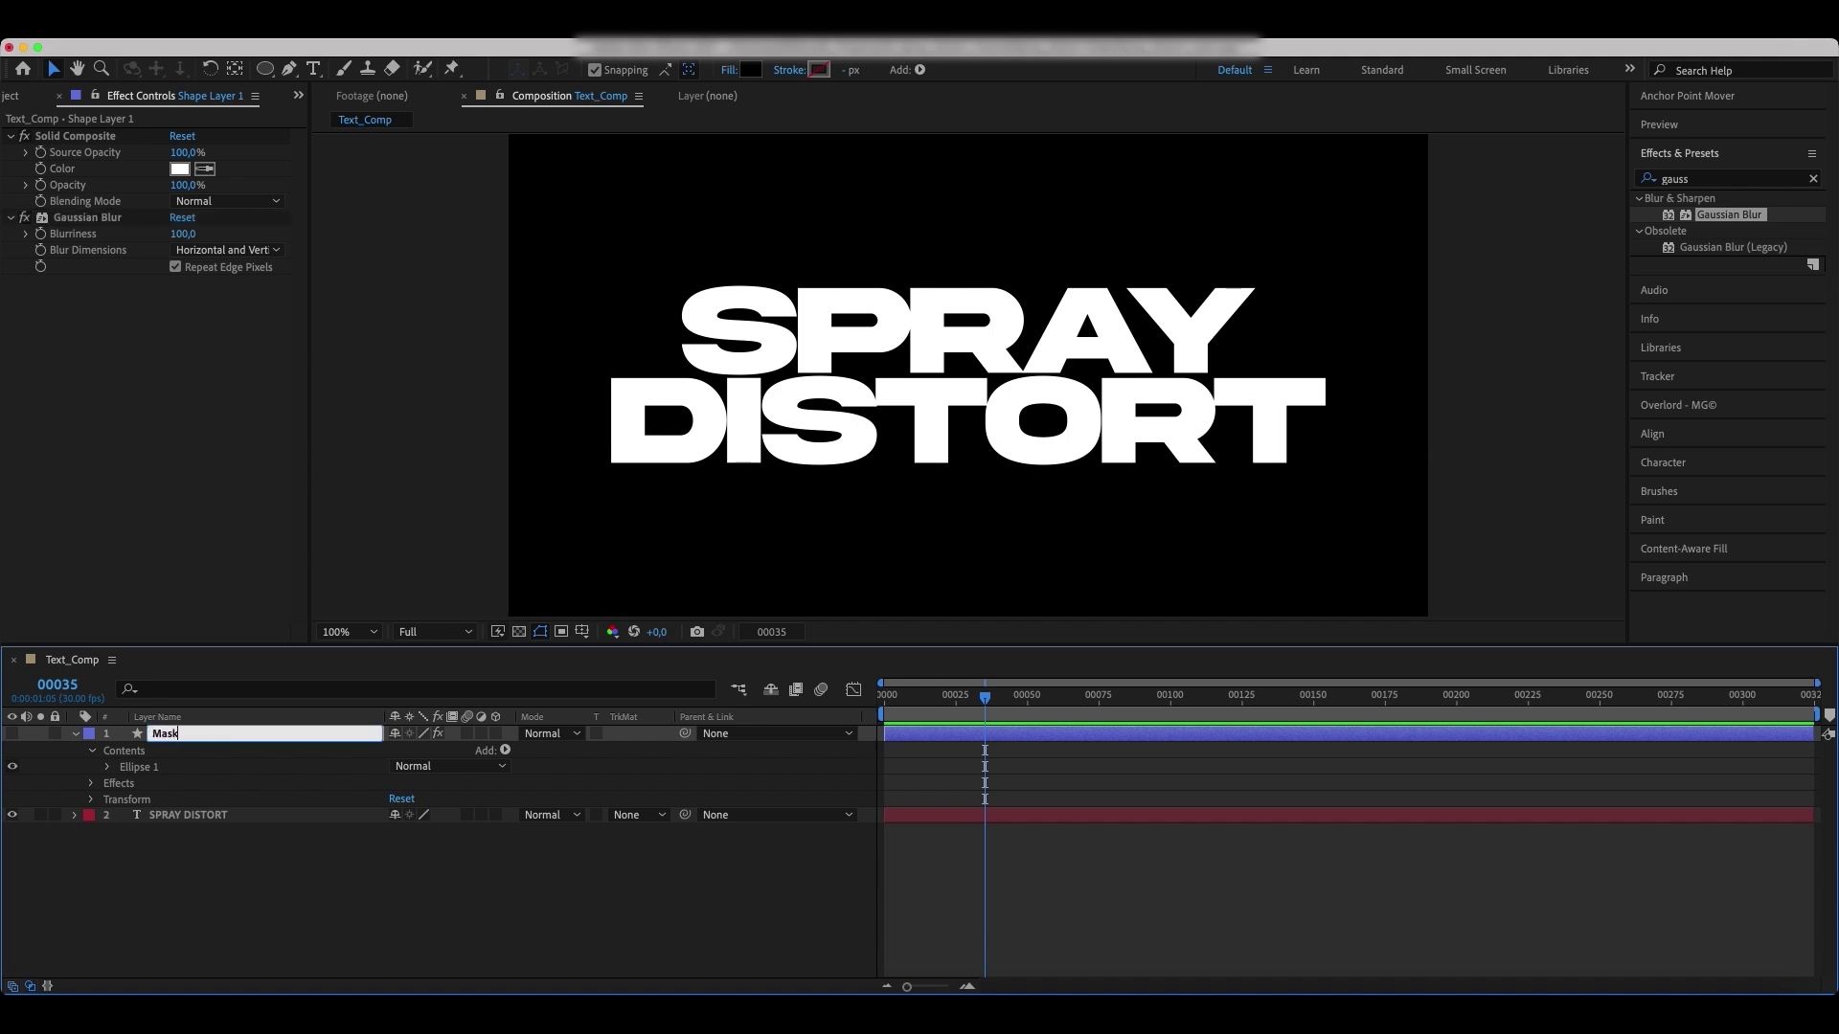
key(Return)
key(u)
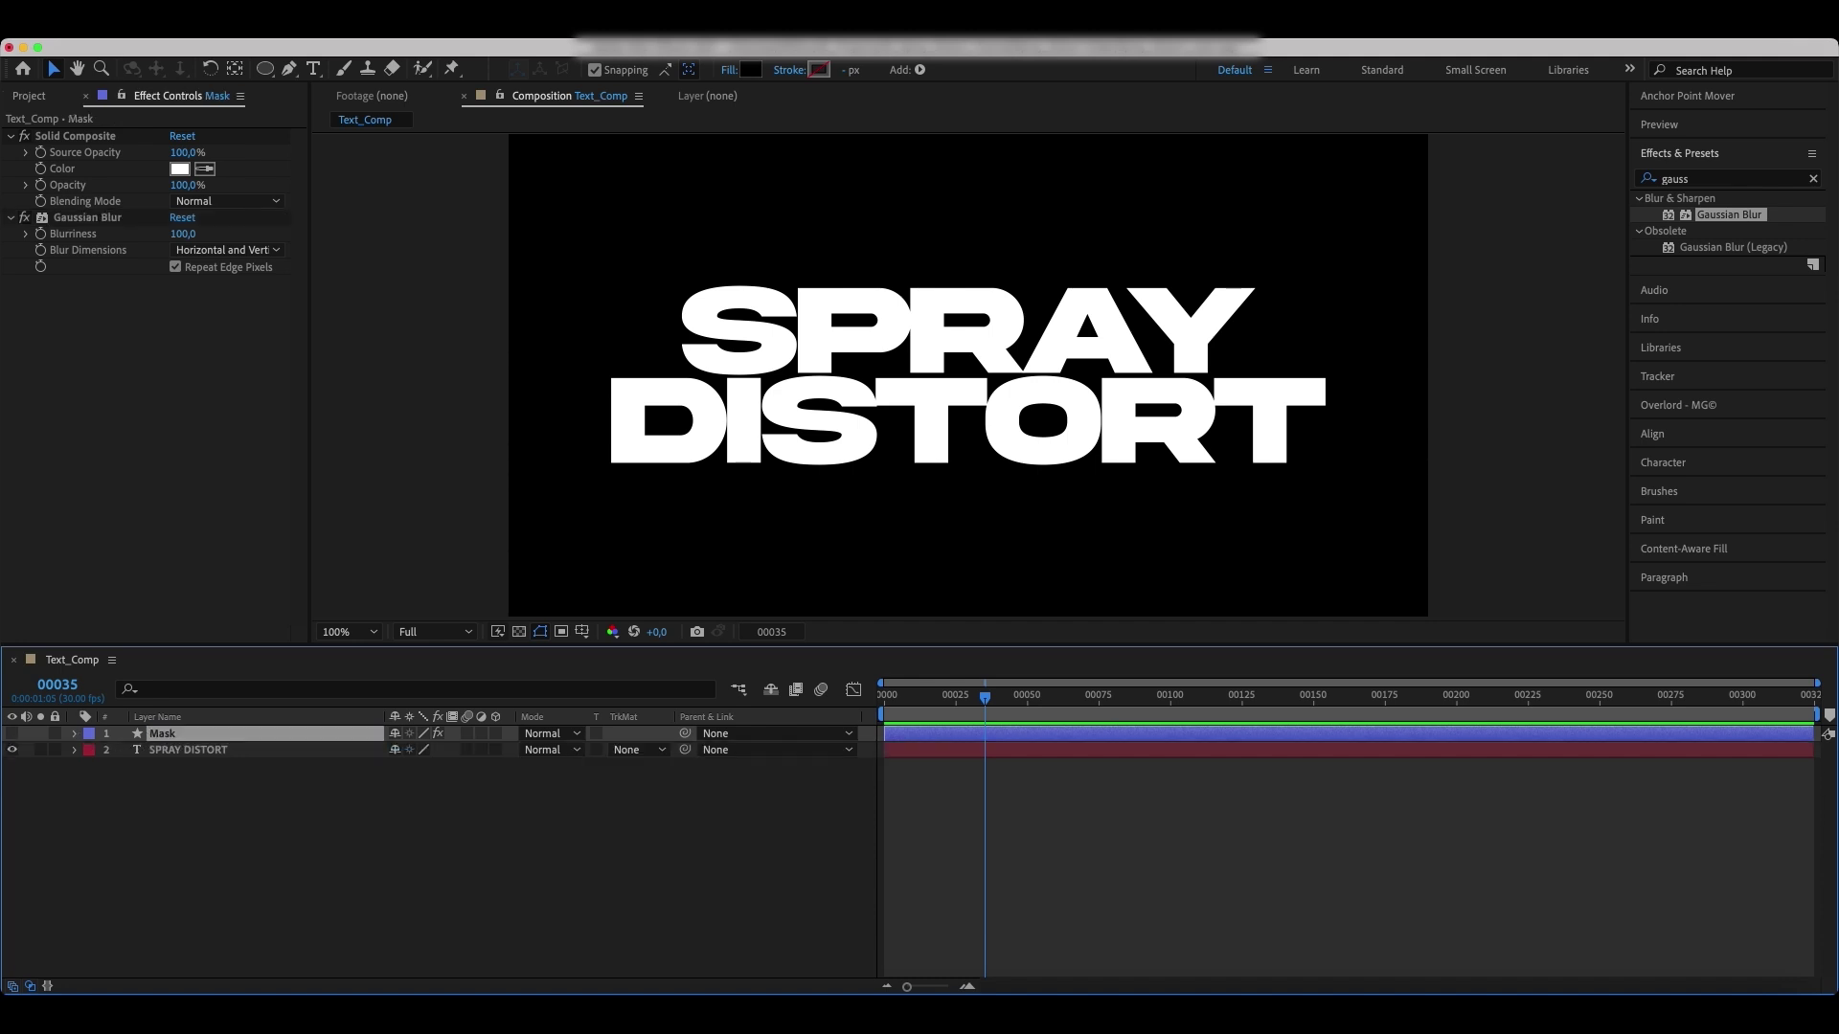
Apply Camera Lens Blur to the text: Mask blur map, radius 40, Effects & Masks source.
click(182, 750)
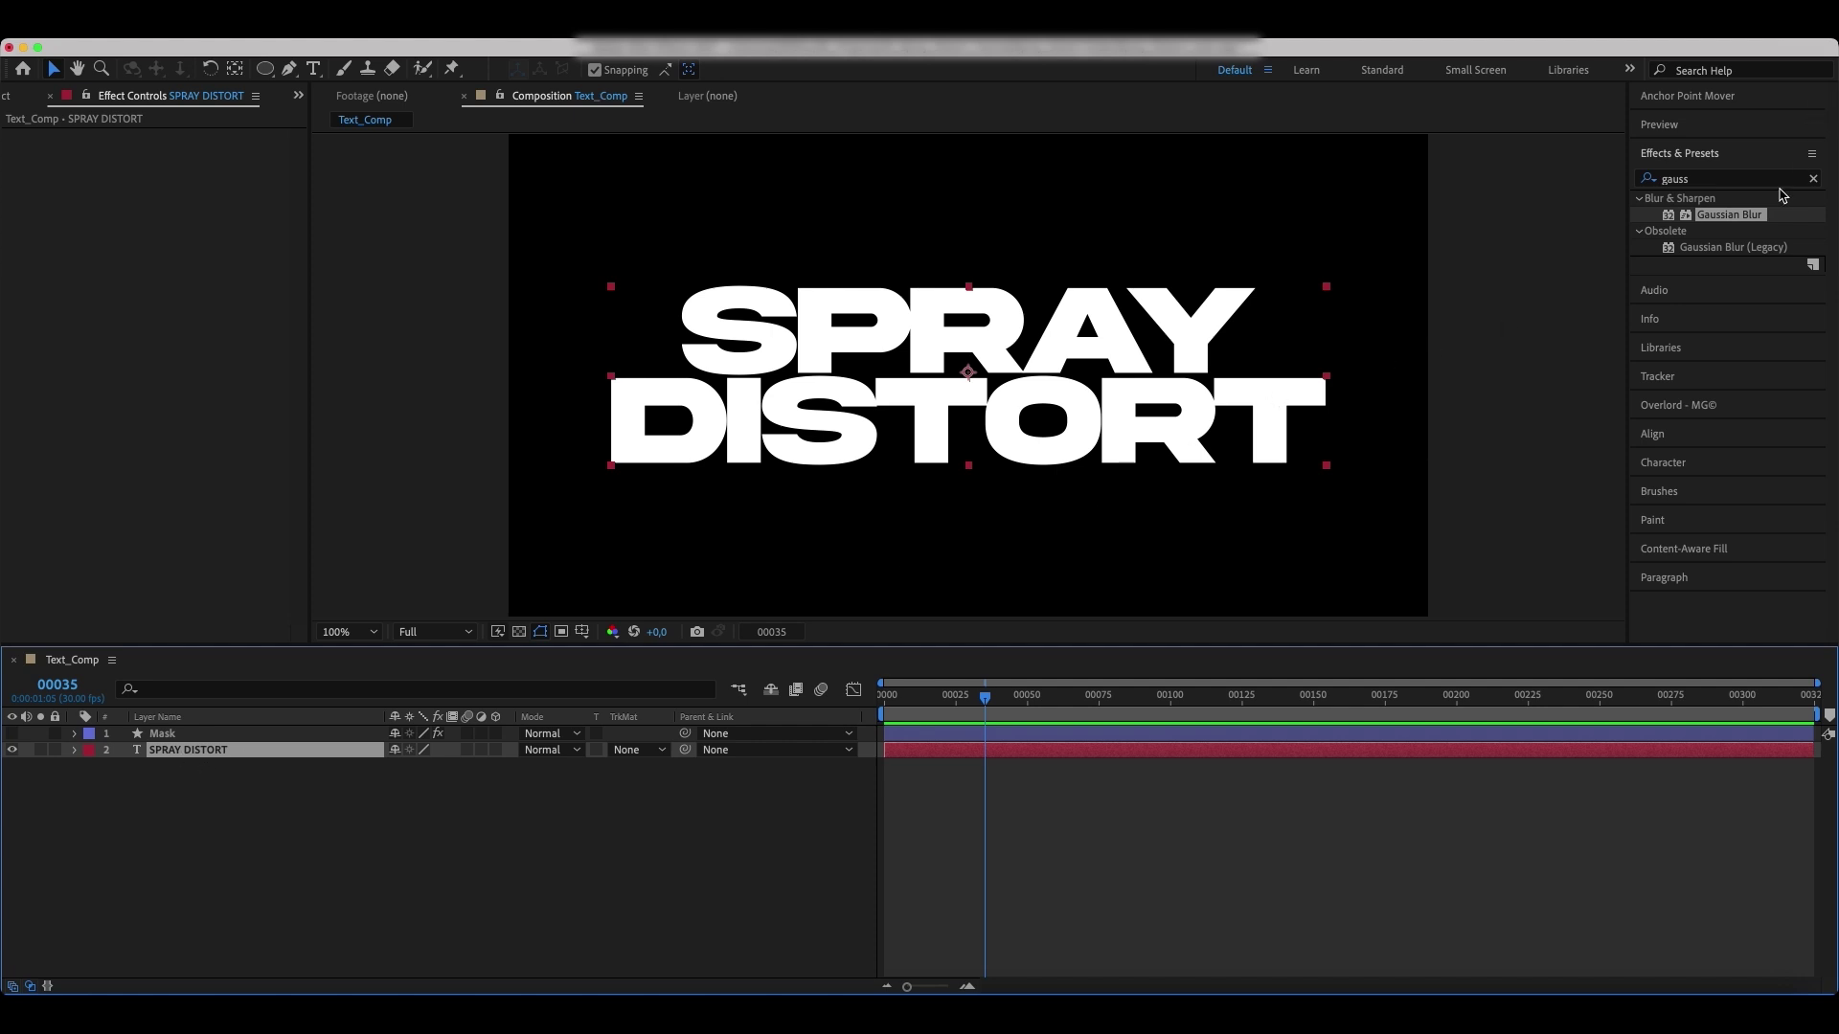
click(1814, 178)
text(camera le)
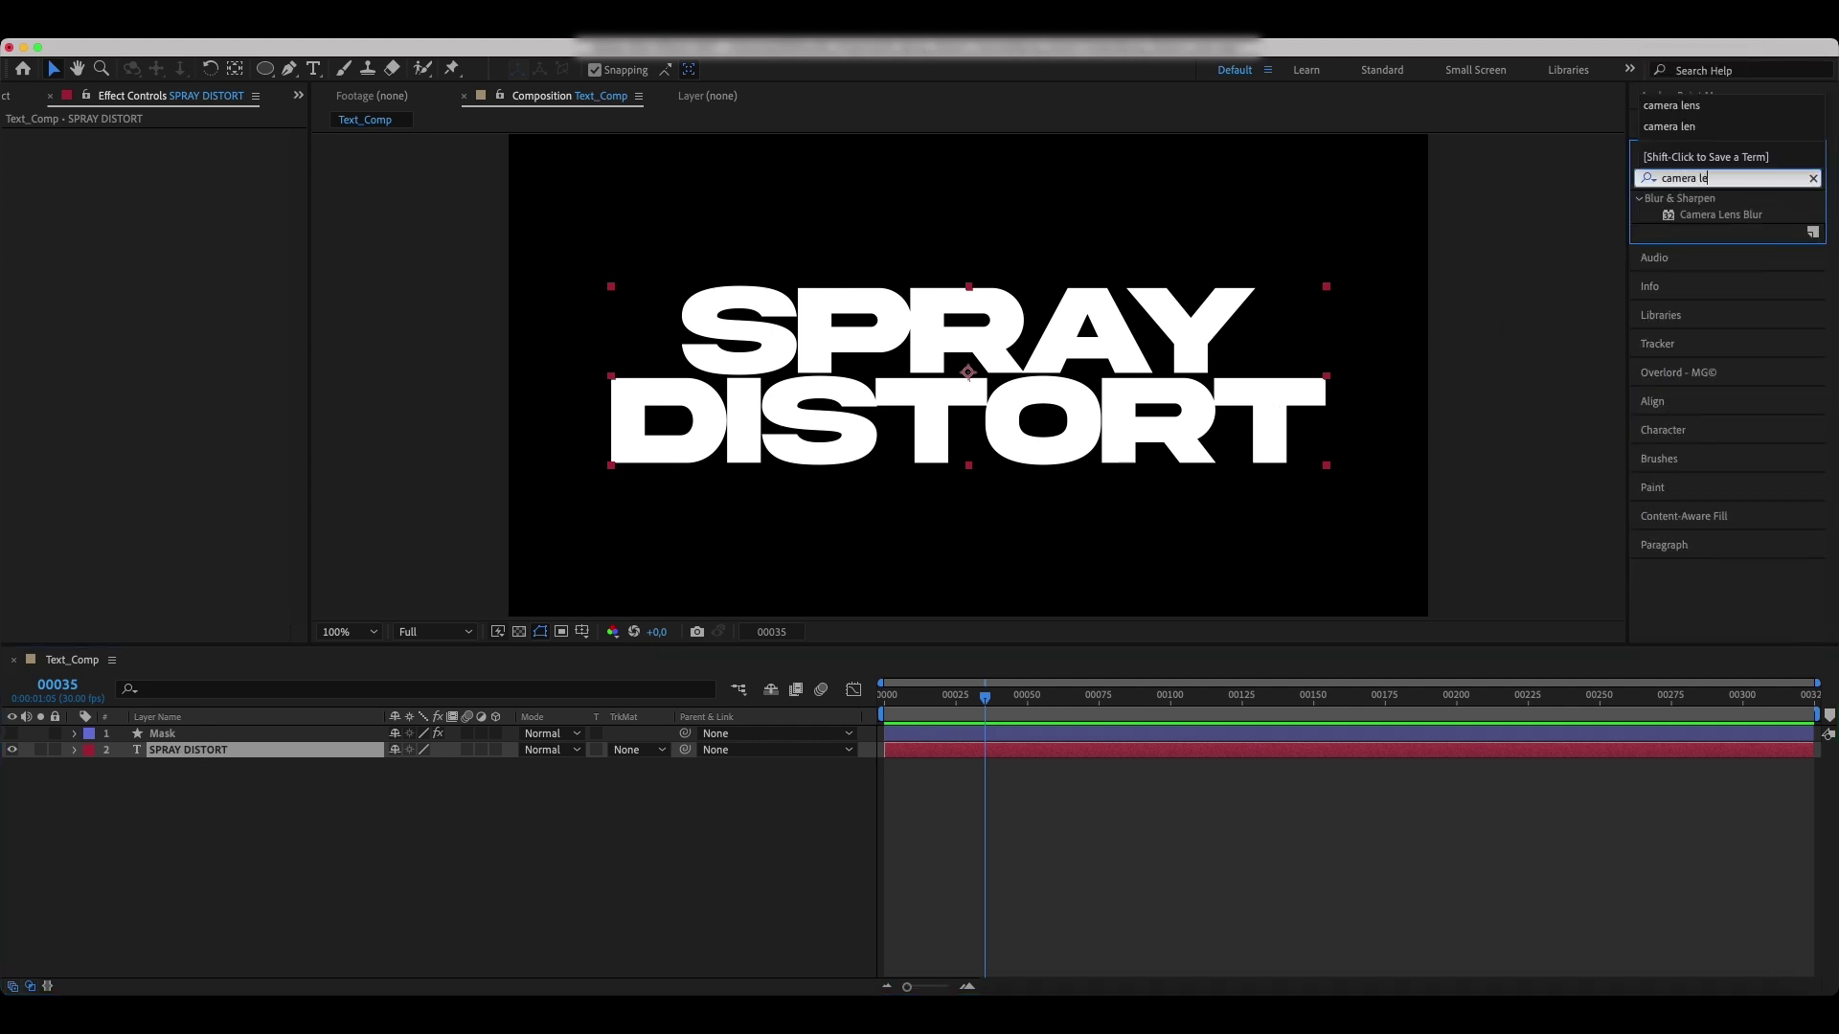
double_click(1759, 215)
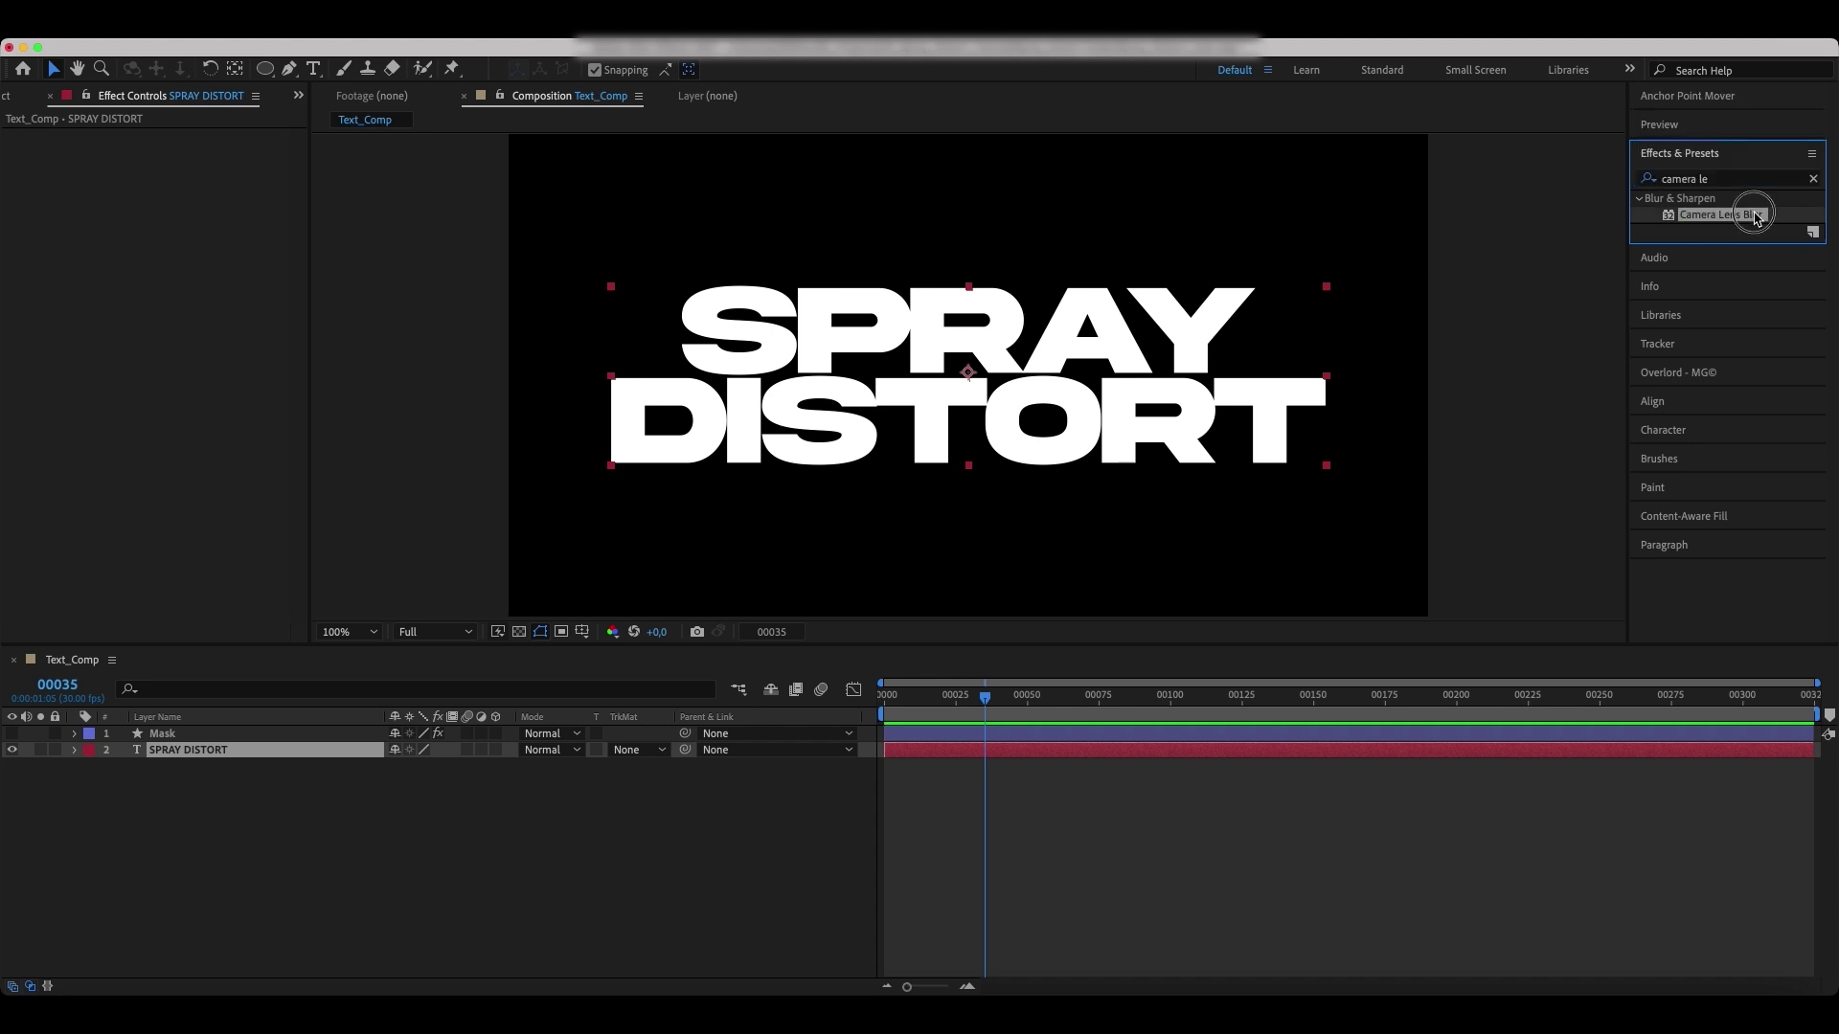
click(193, 284)
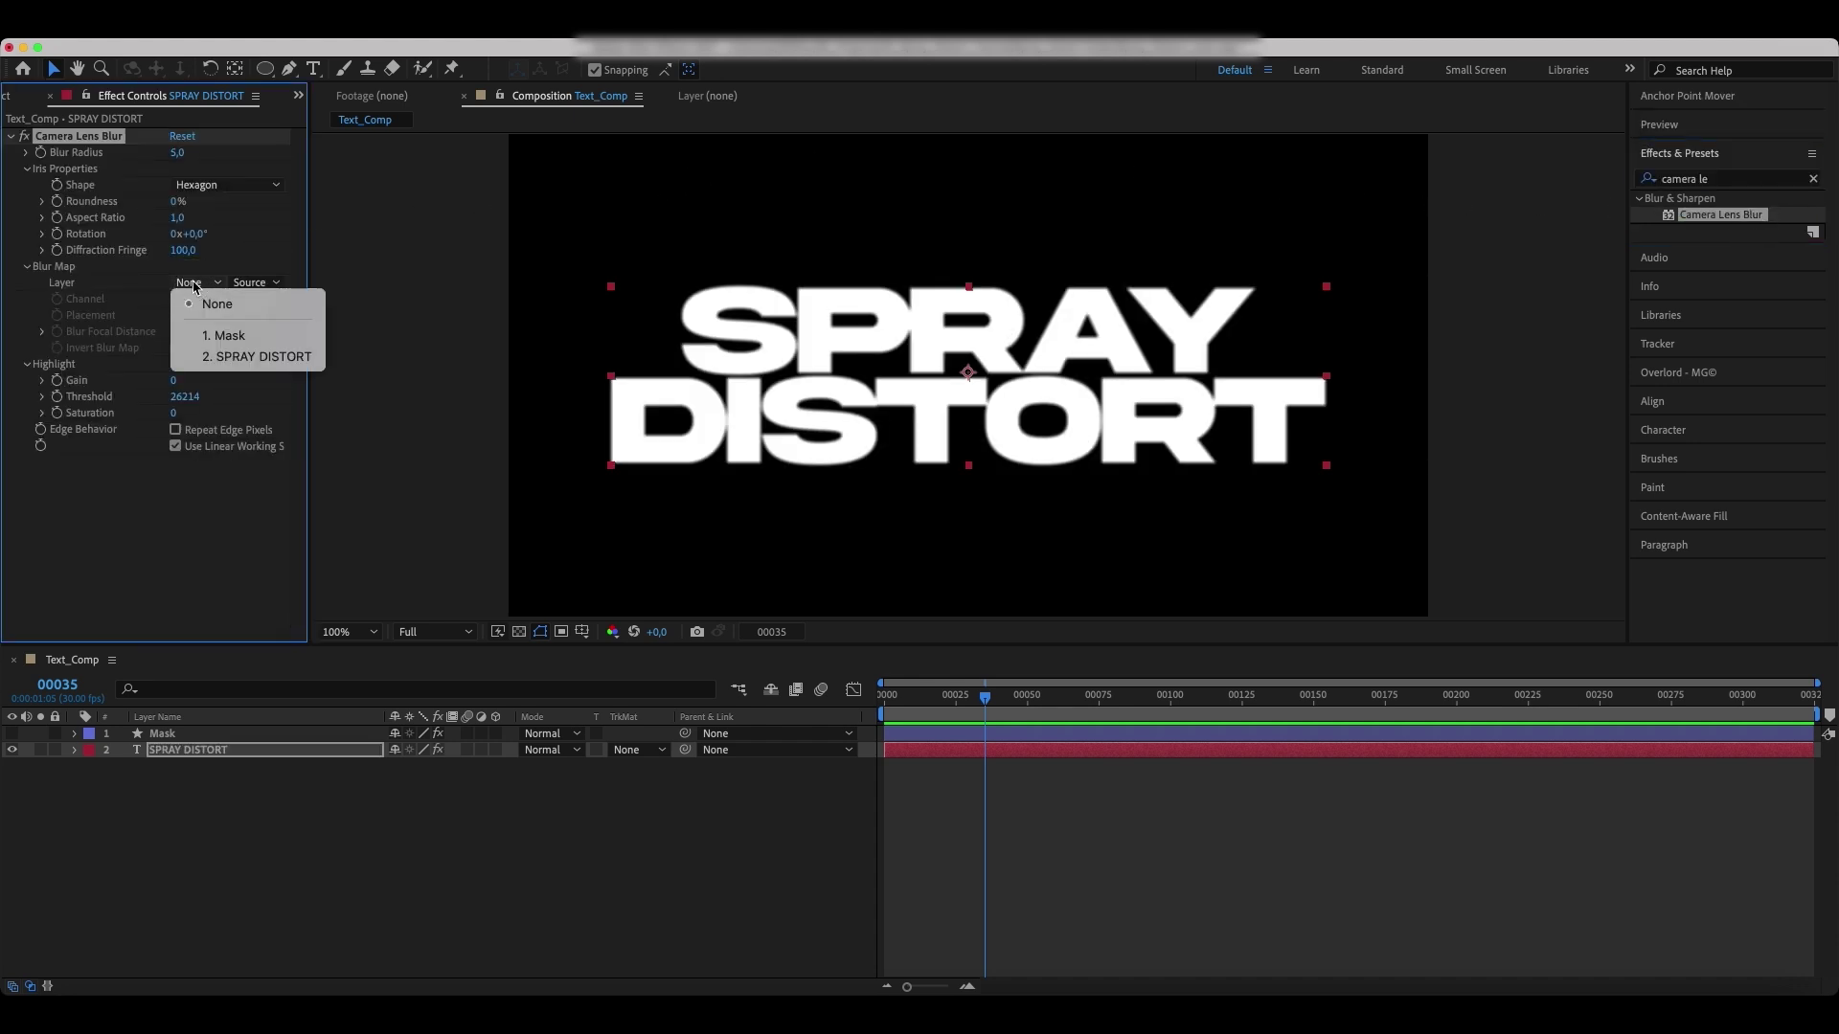
click(225, 337)
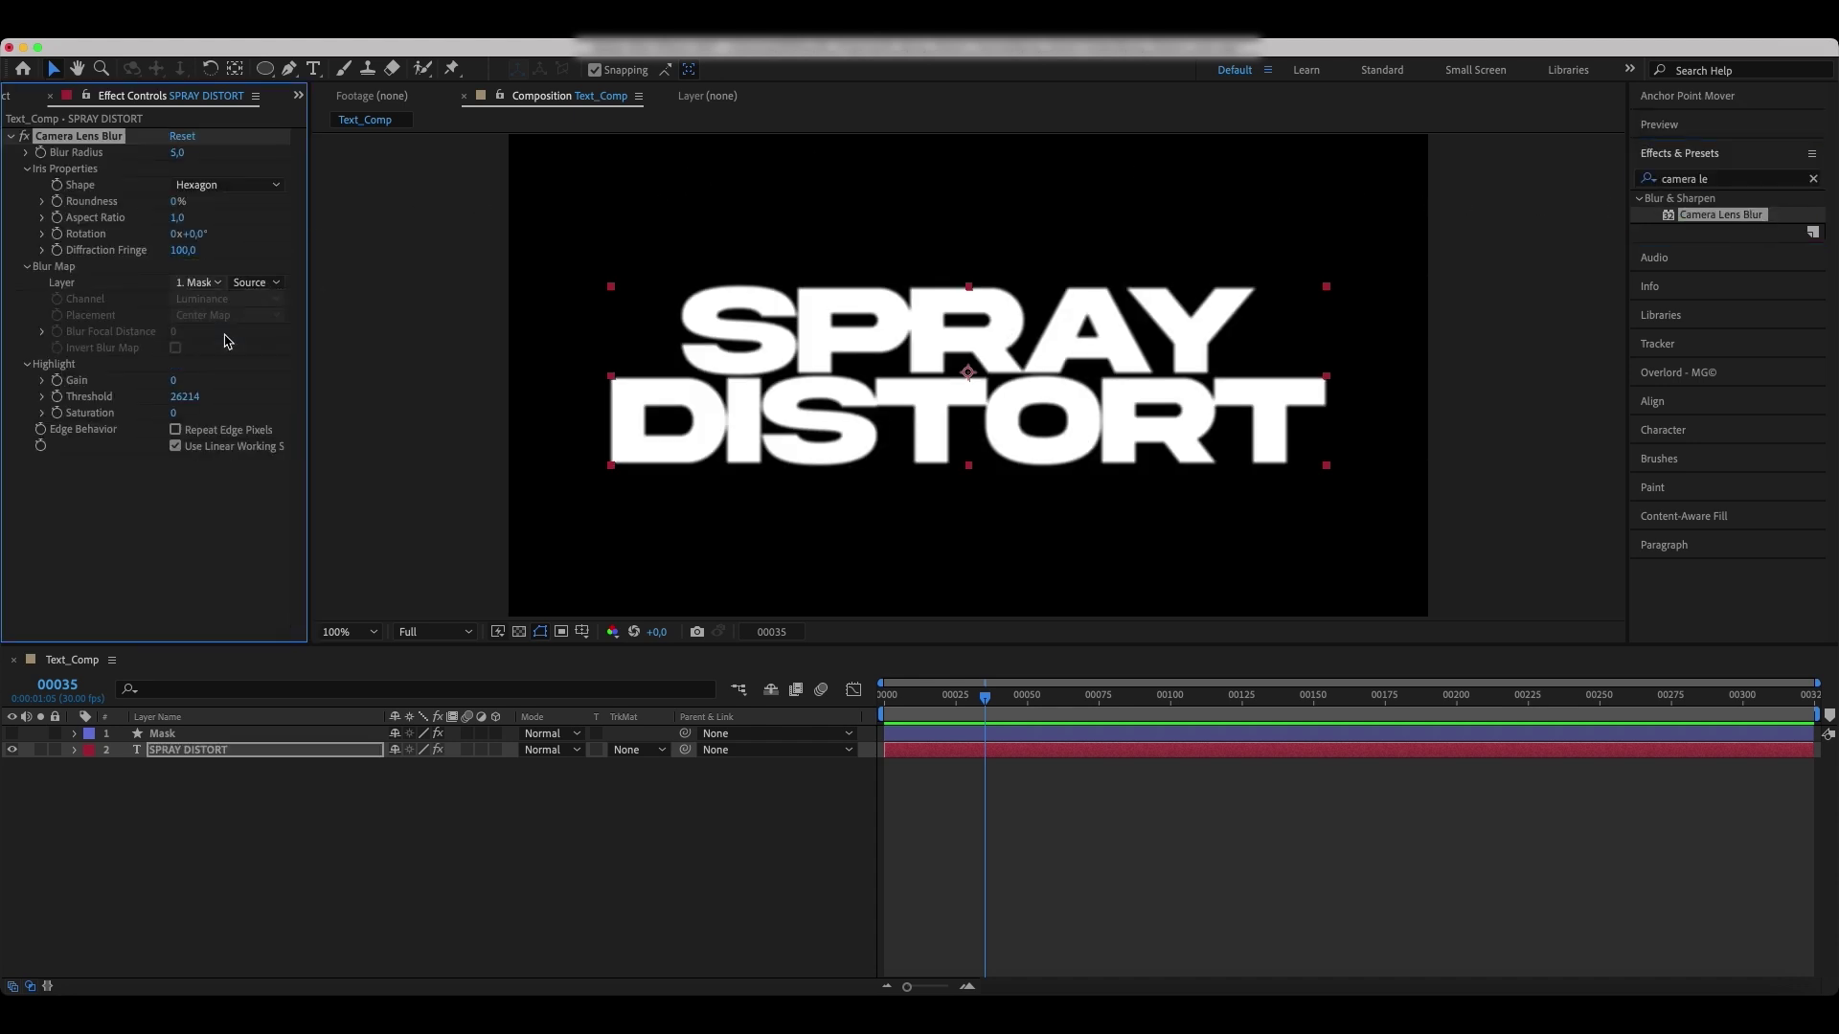
click(177, 152)
text(5)
text(0)
key(Return)
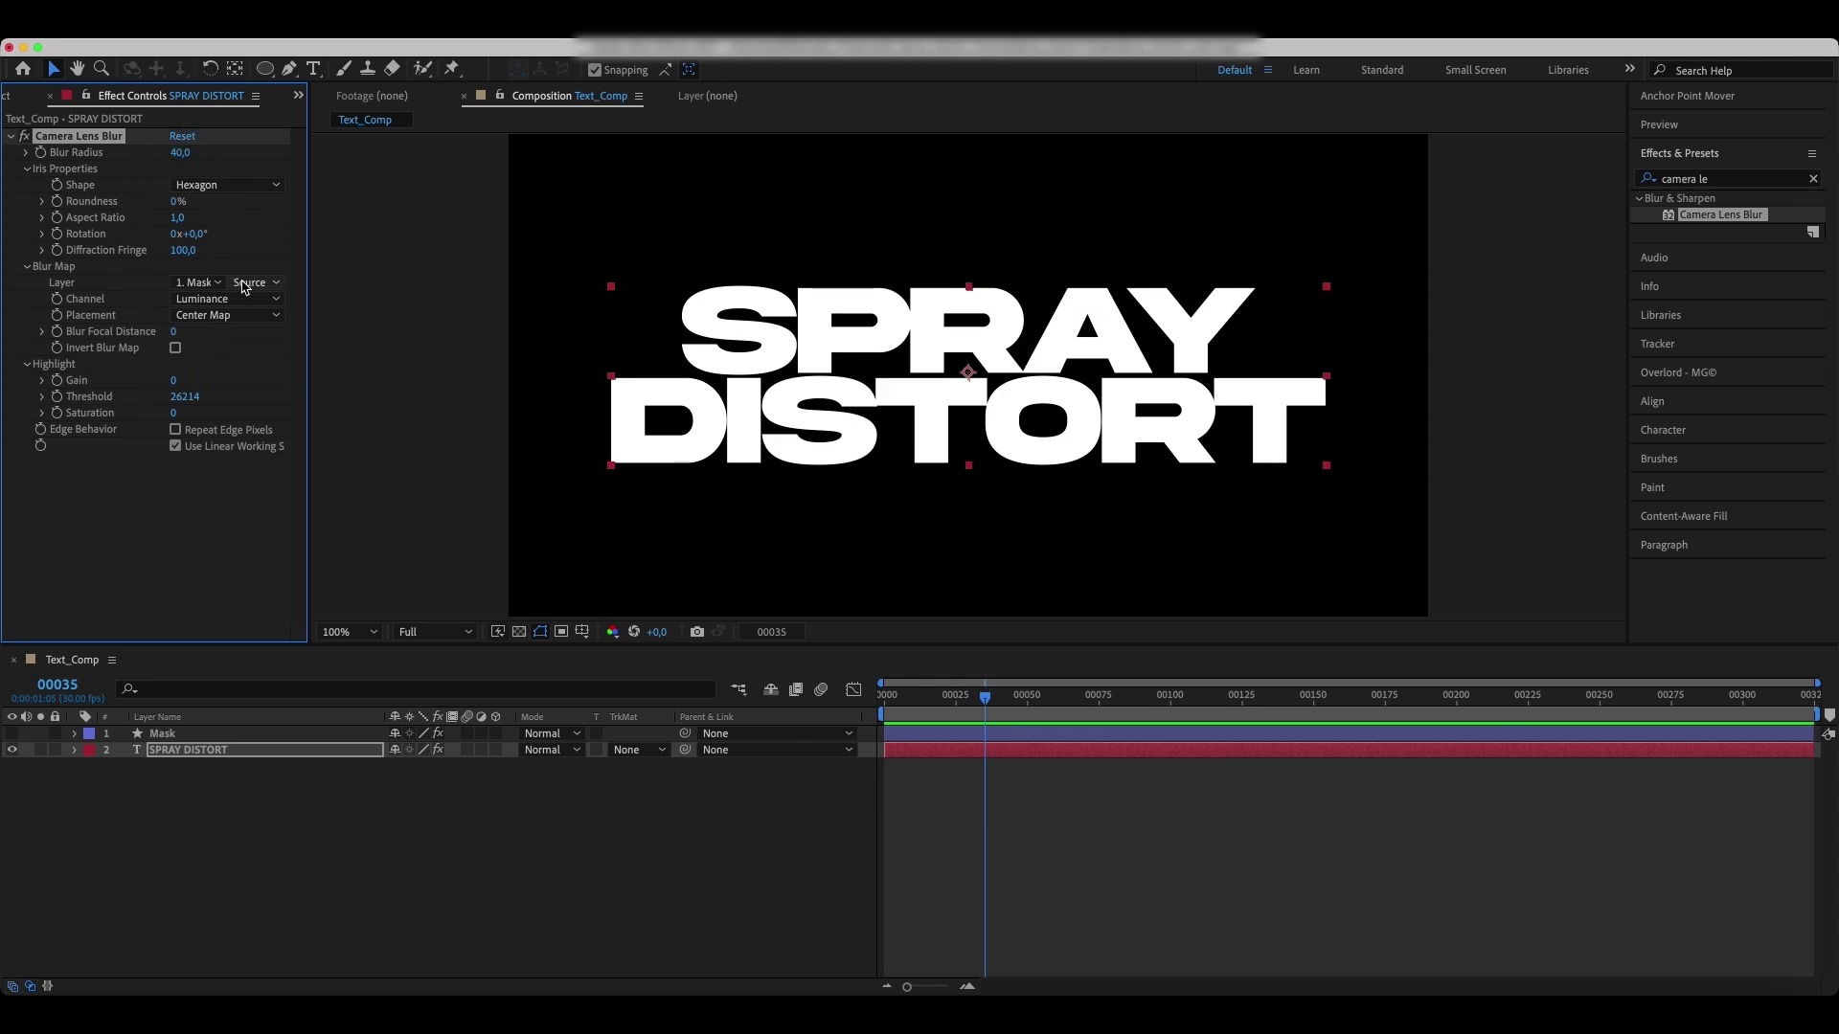
click(244, 288)
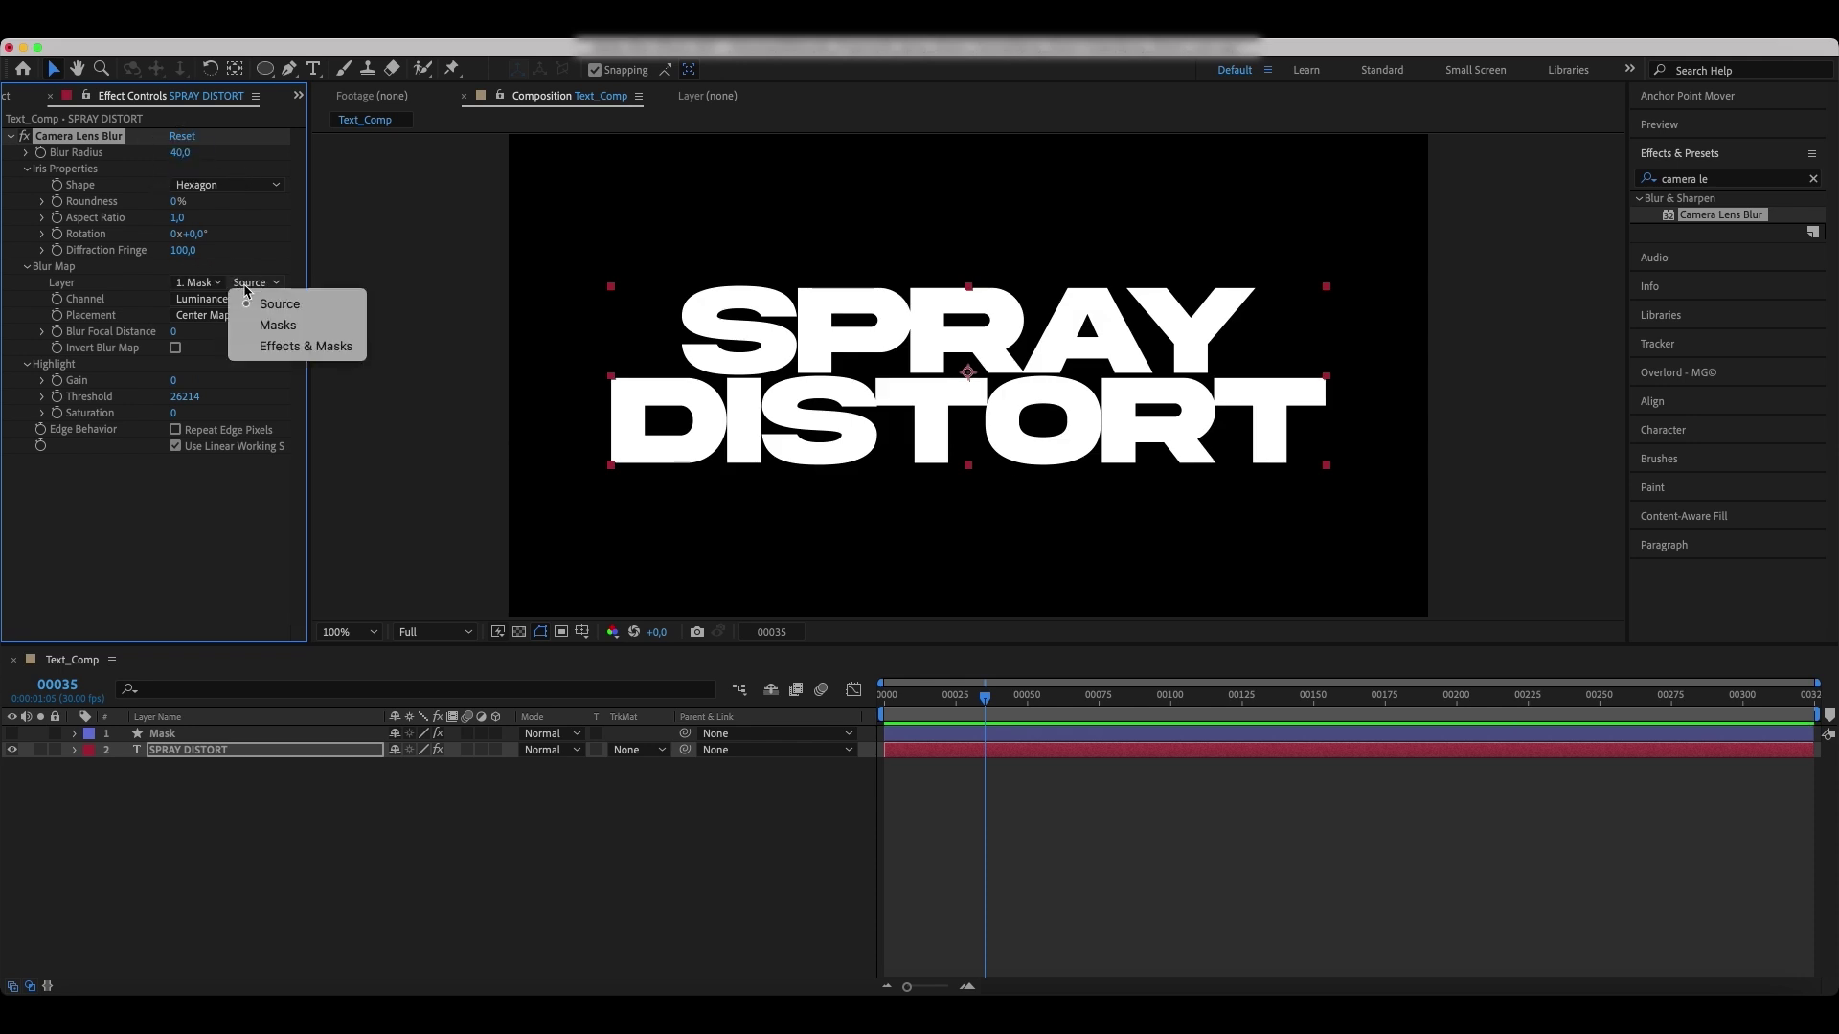
click(272, 345)
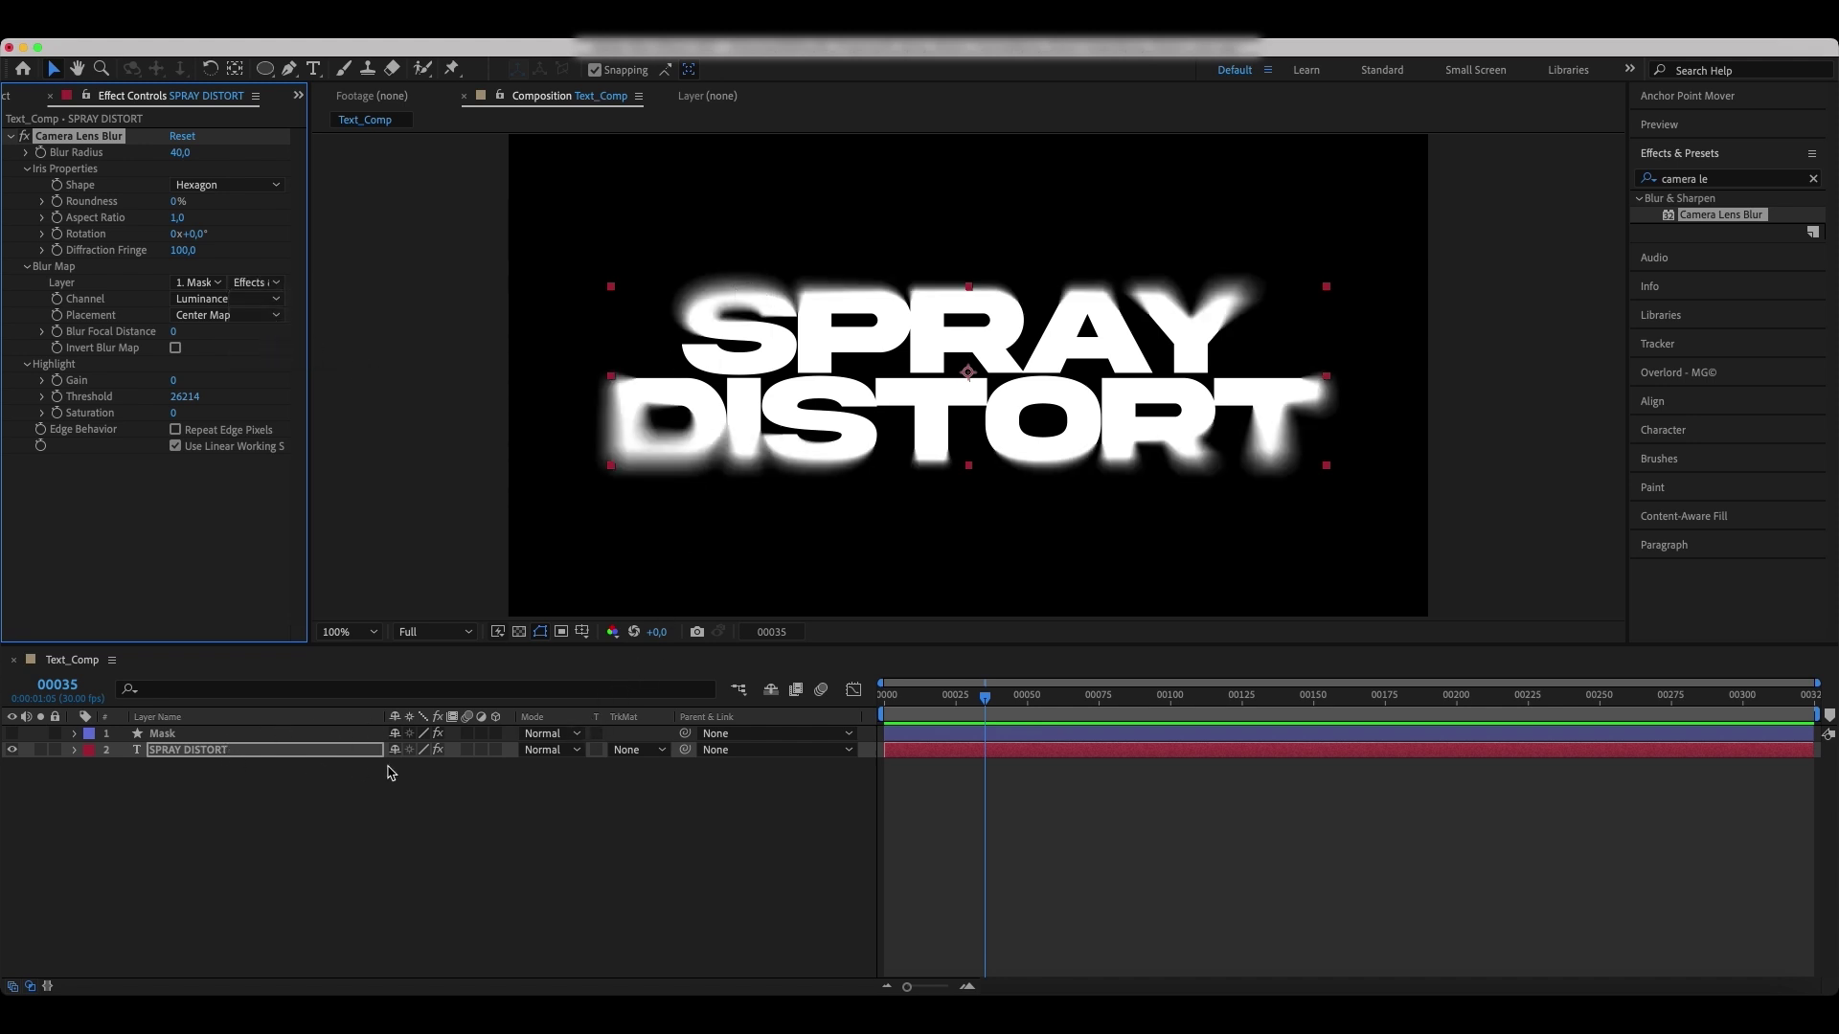
Set the text layer to Dissolve, then nest Text_Comp in a new comp named 01_Main_Comp.
click(546, 749)
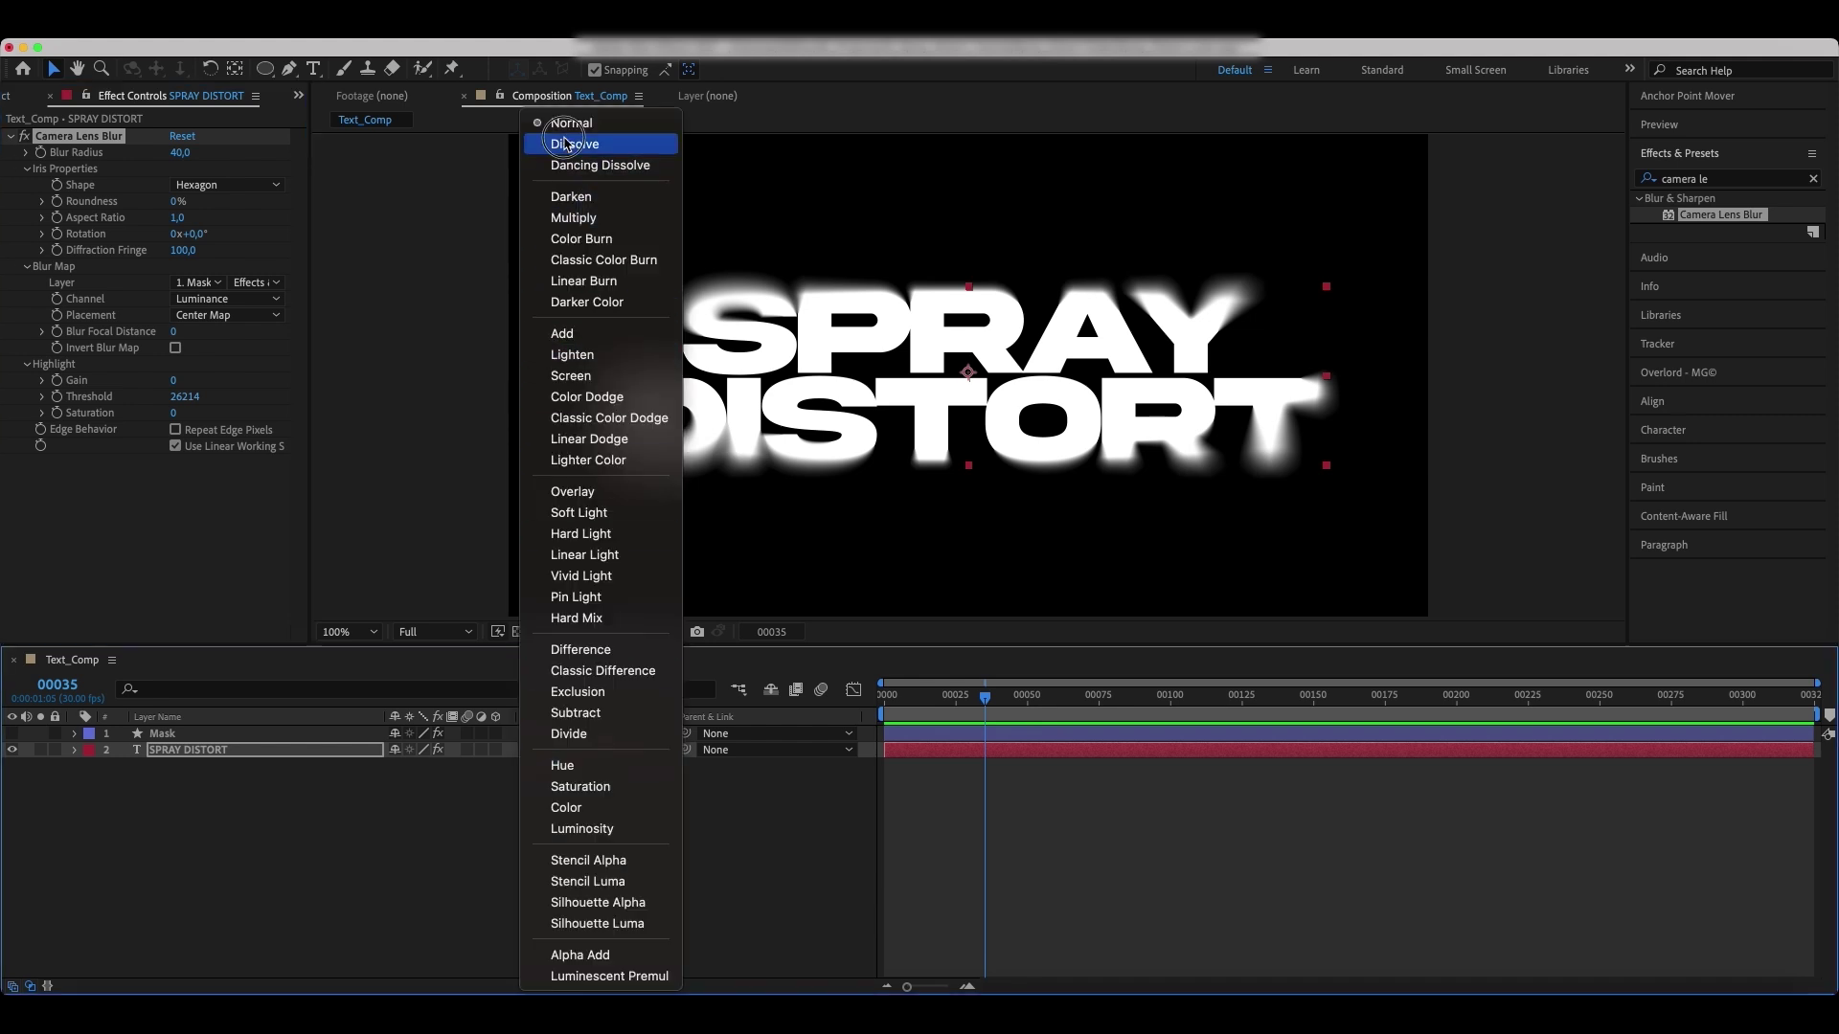
click(569, 145)
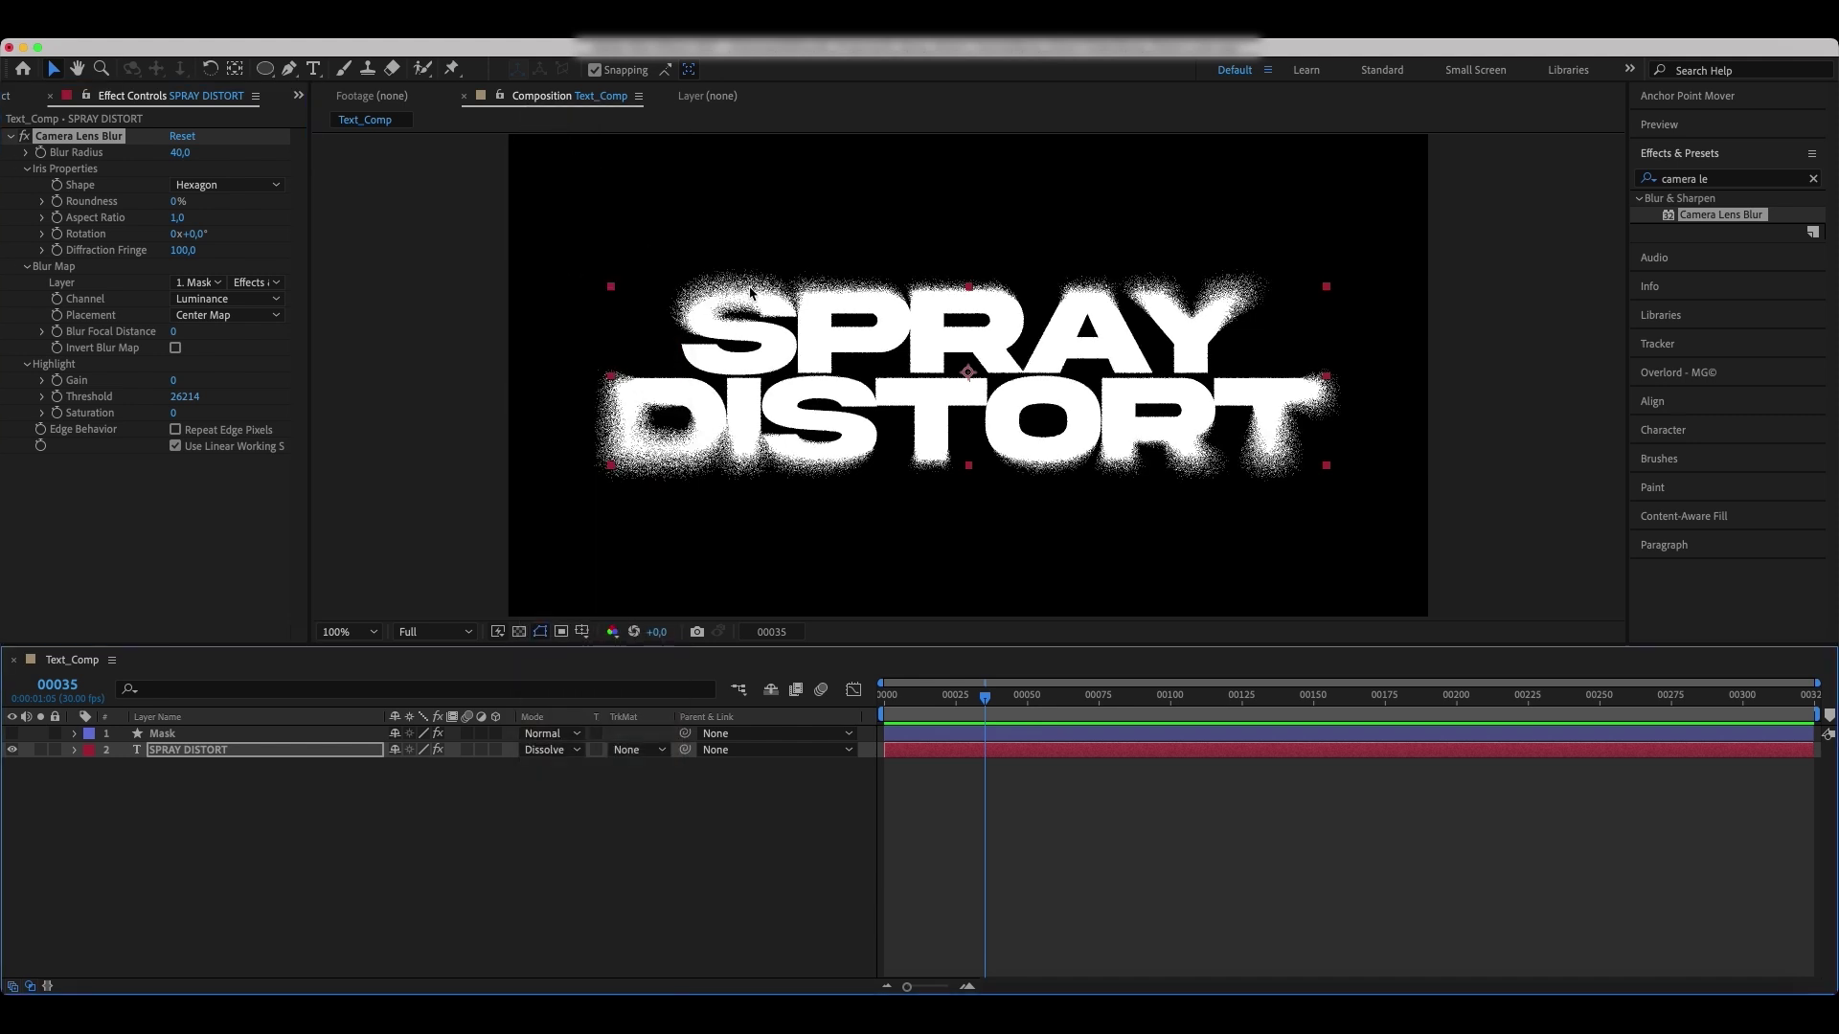
key(super+0)
click(76, 289)
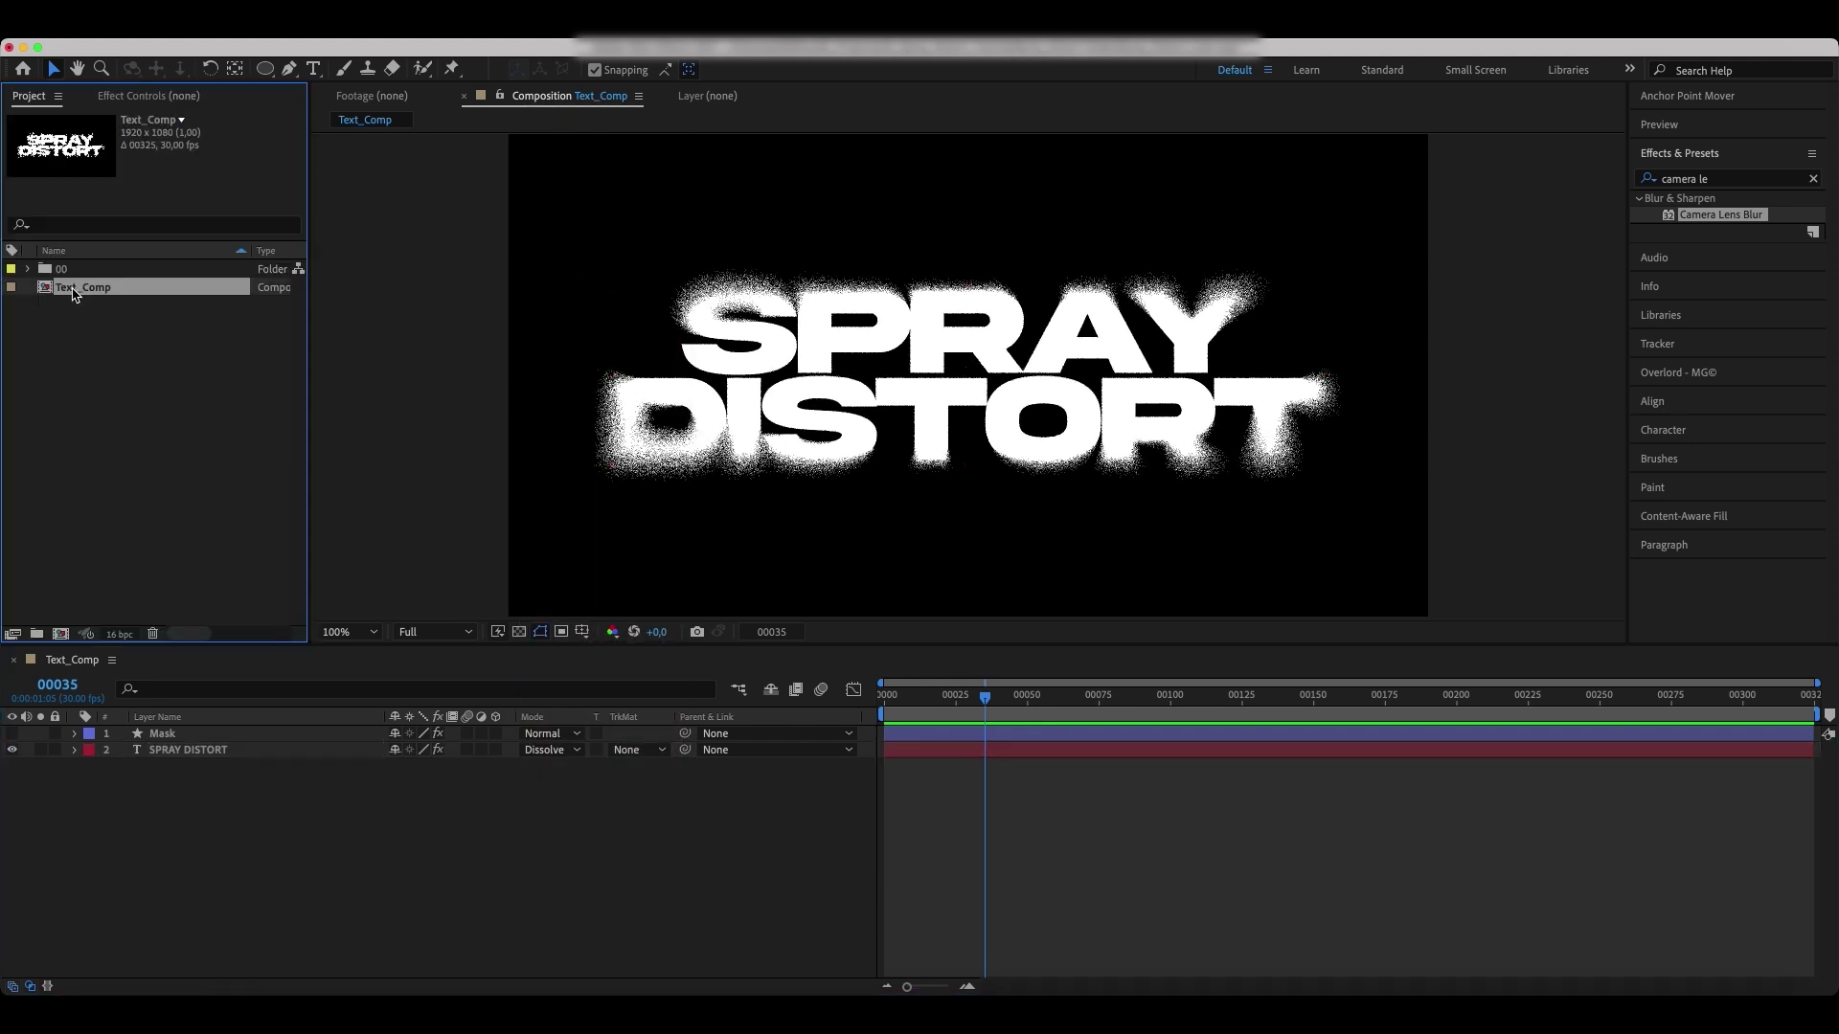
drag(74, 294, 59, 637)
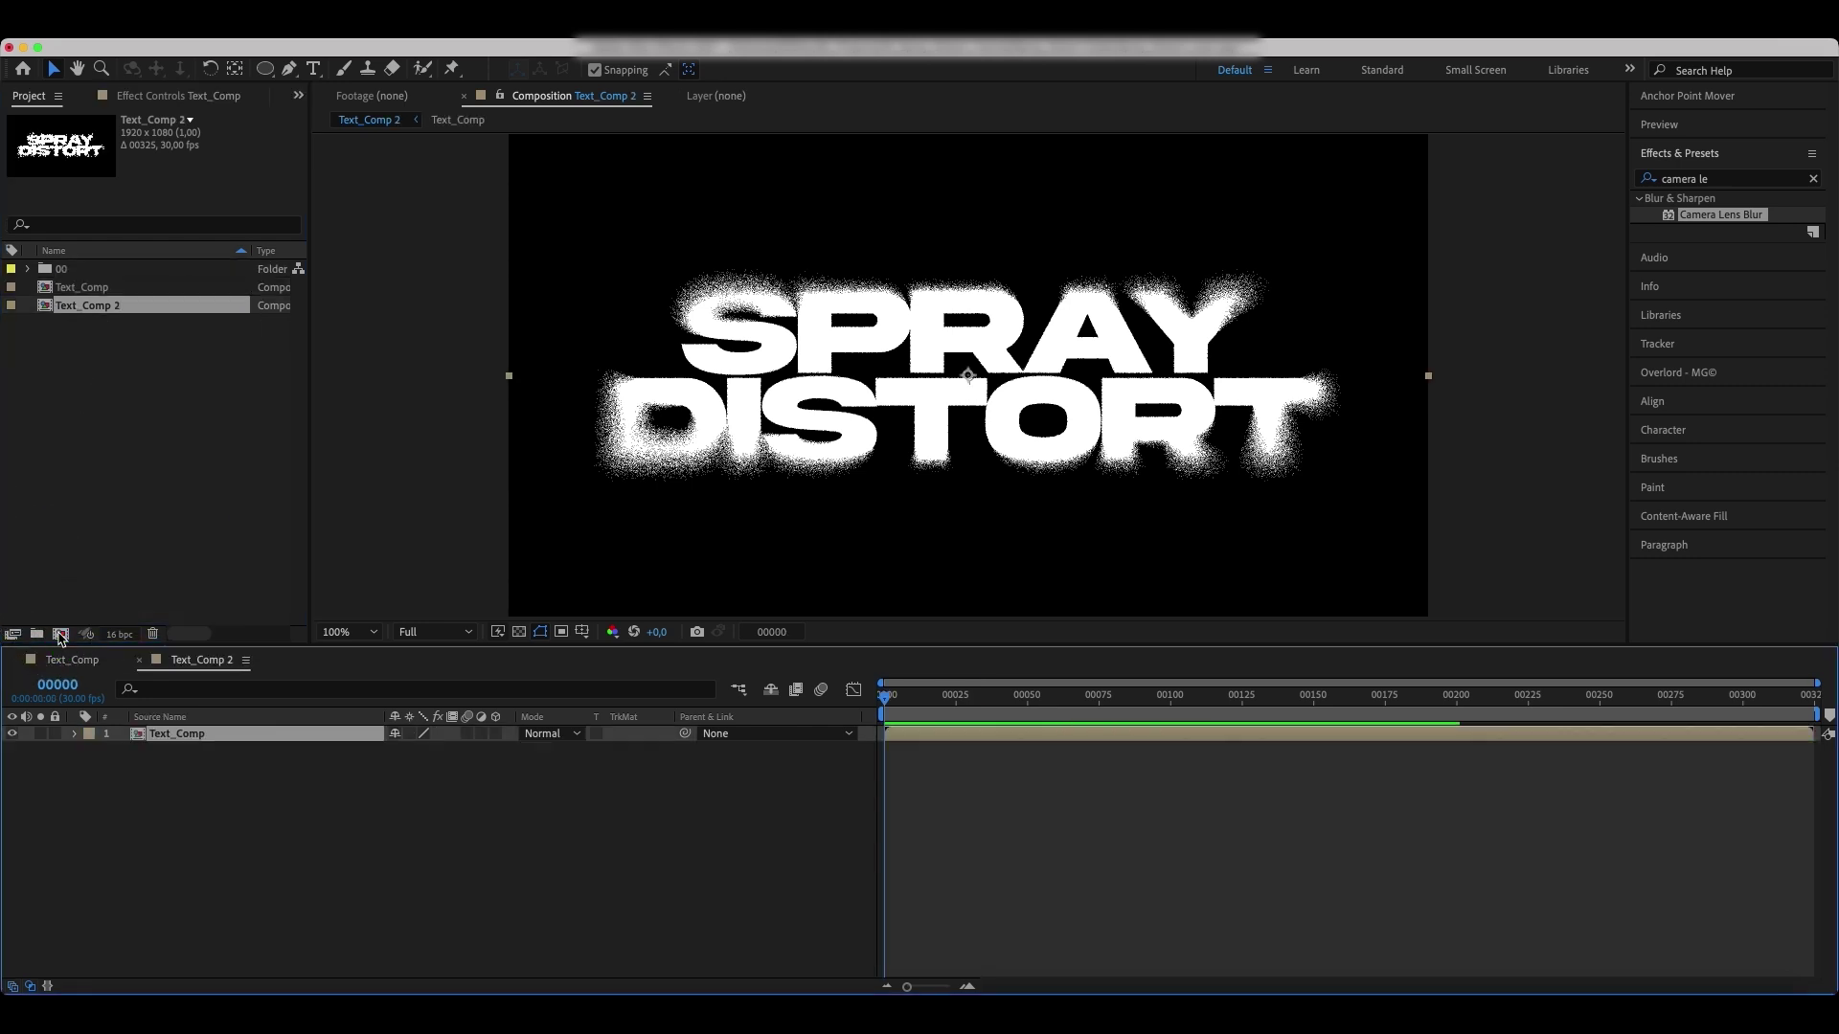
click(81, 306)
key(Return)
text(01_Main_)
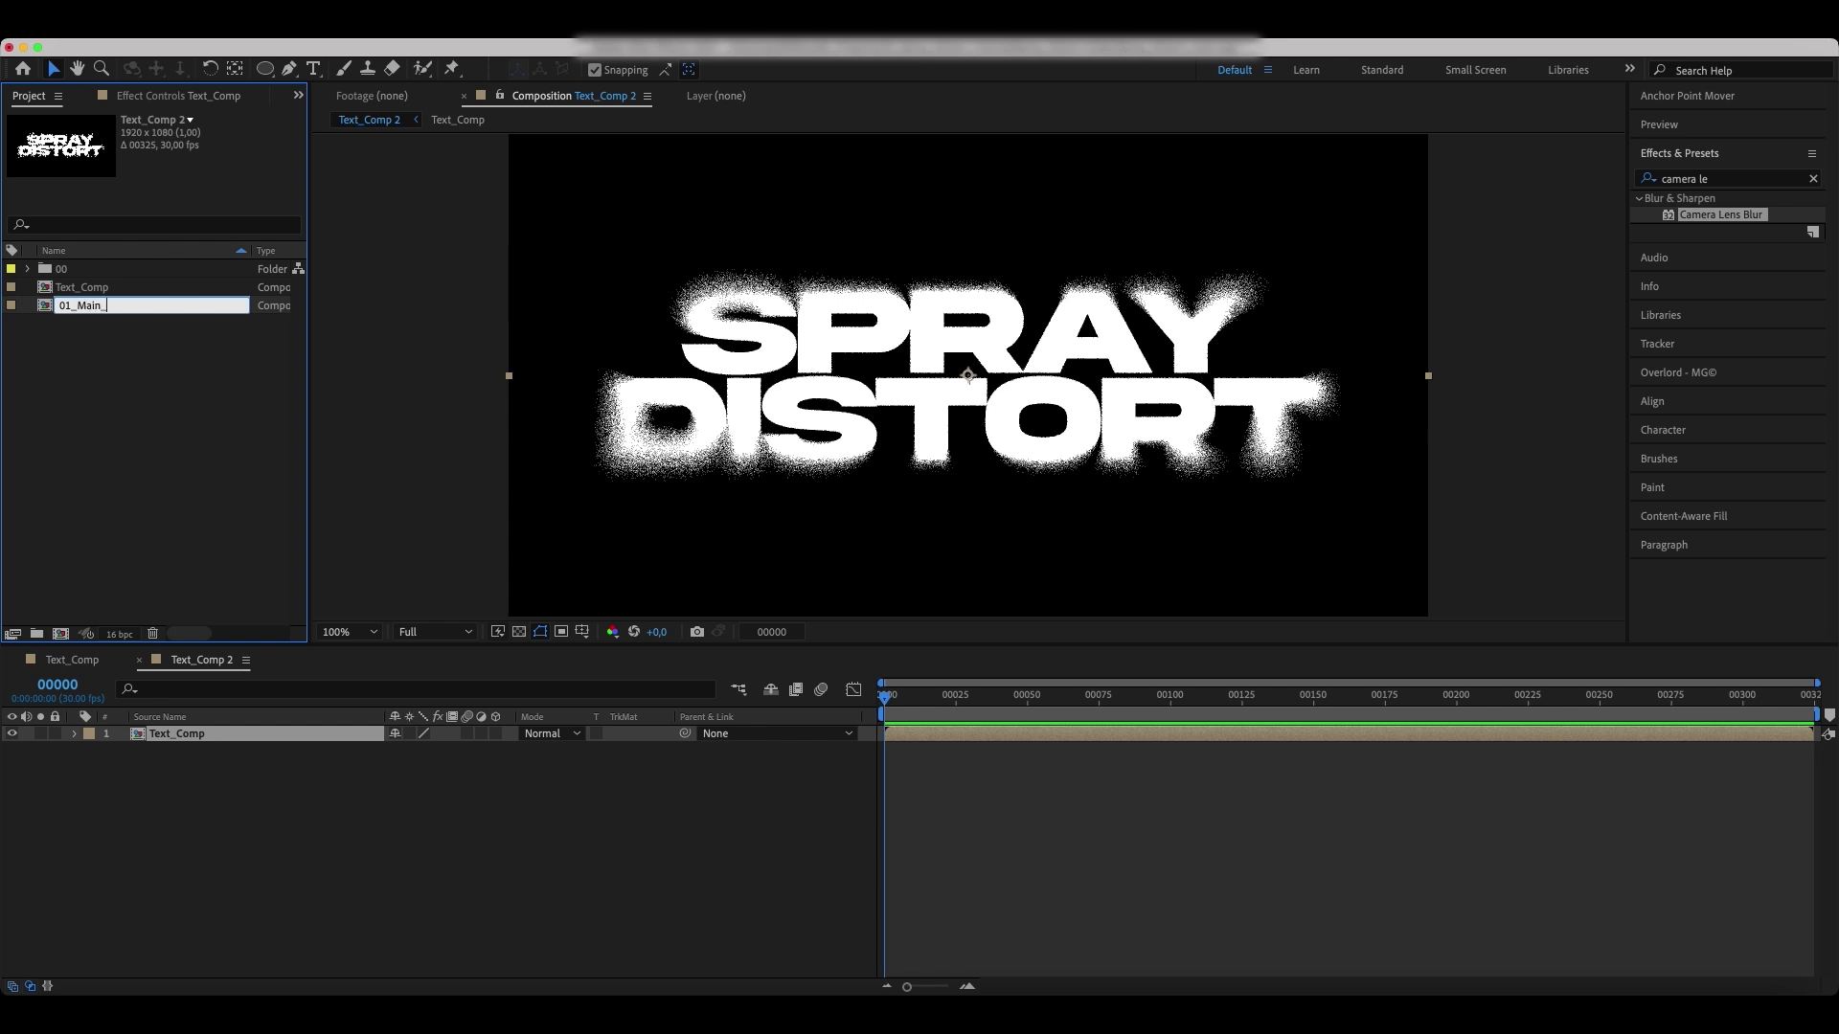
text(Comp)
key(Return)
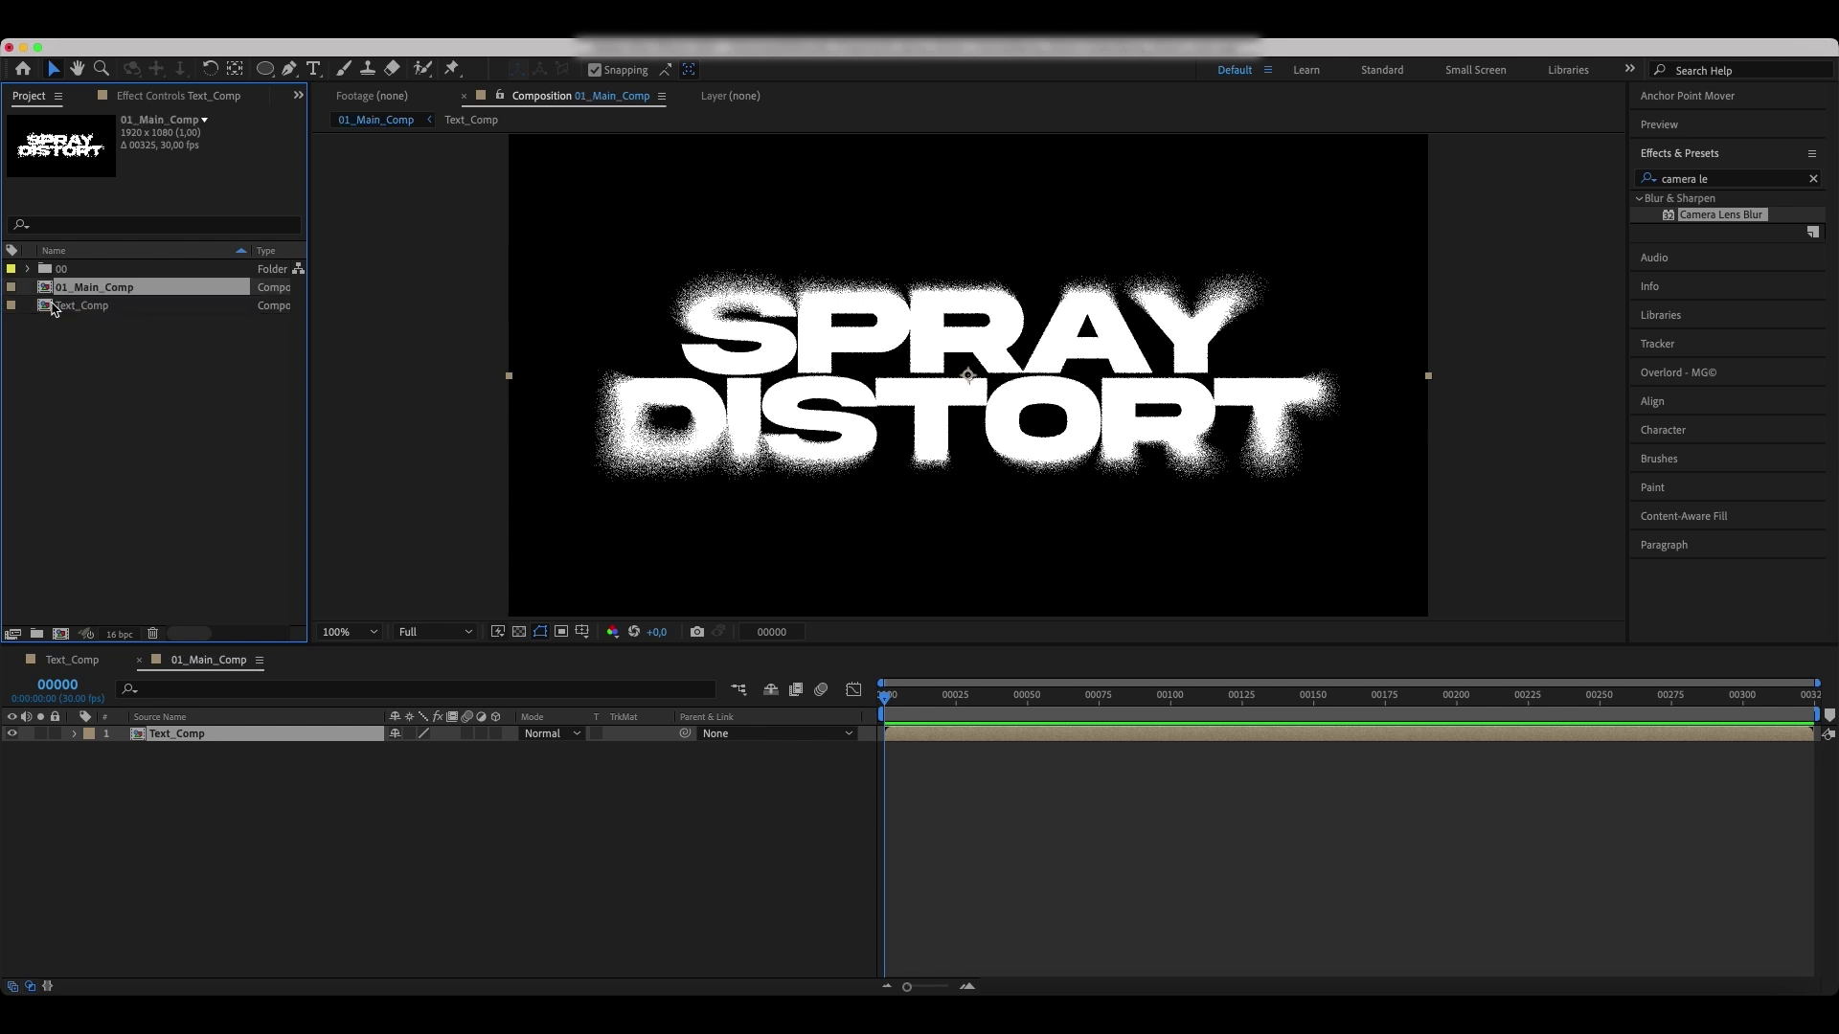
Open 01_Main_Comp, then create a new composition named Texture.
double_click(72, 291)
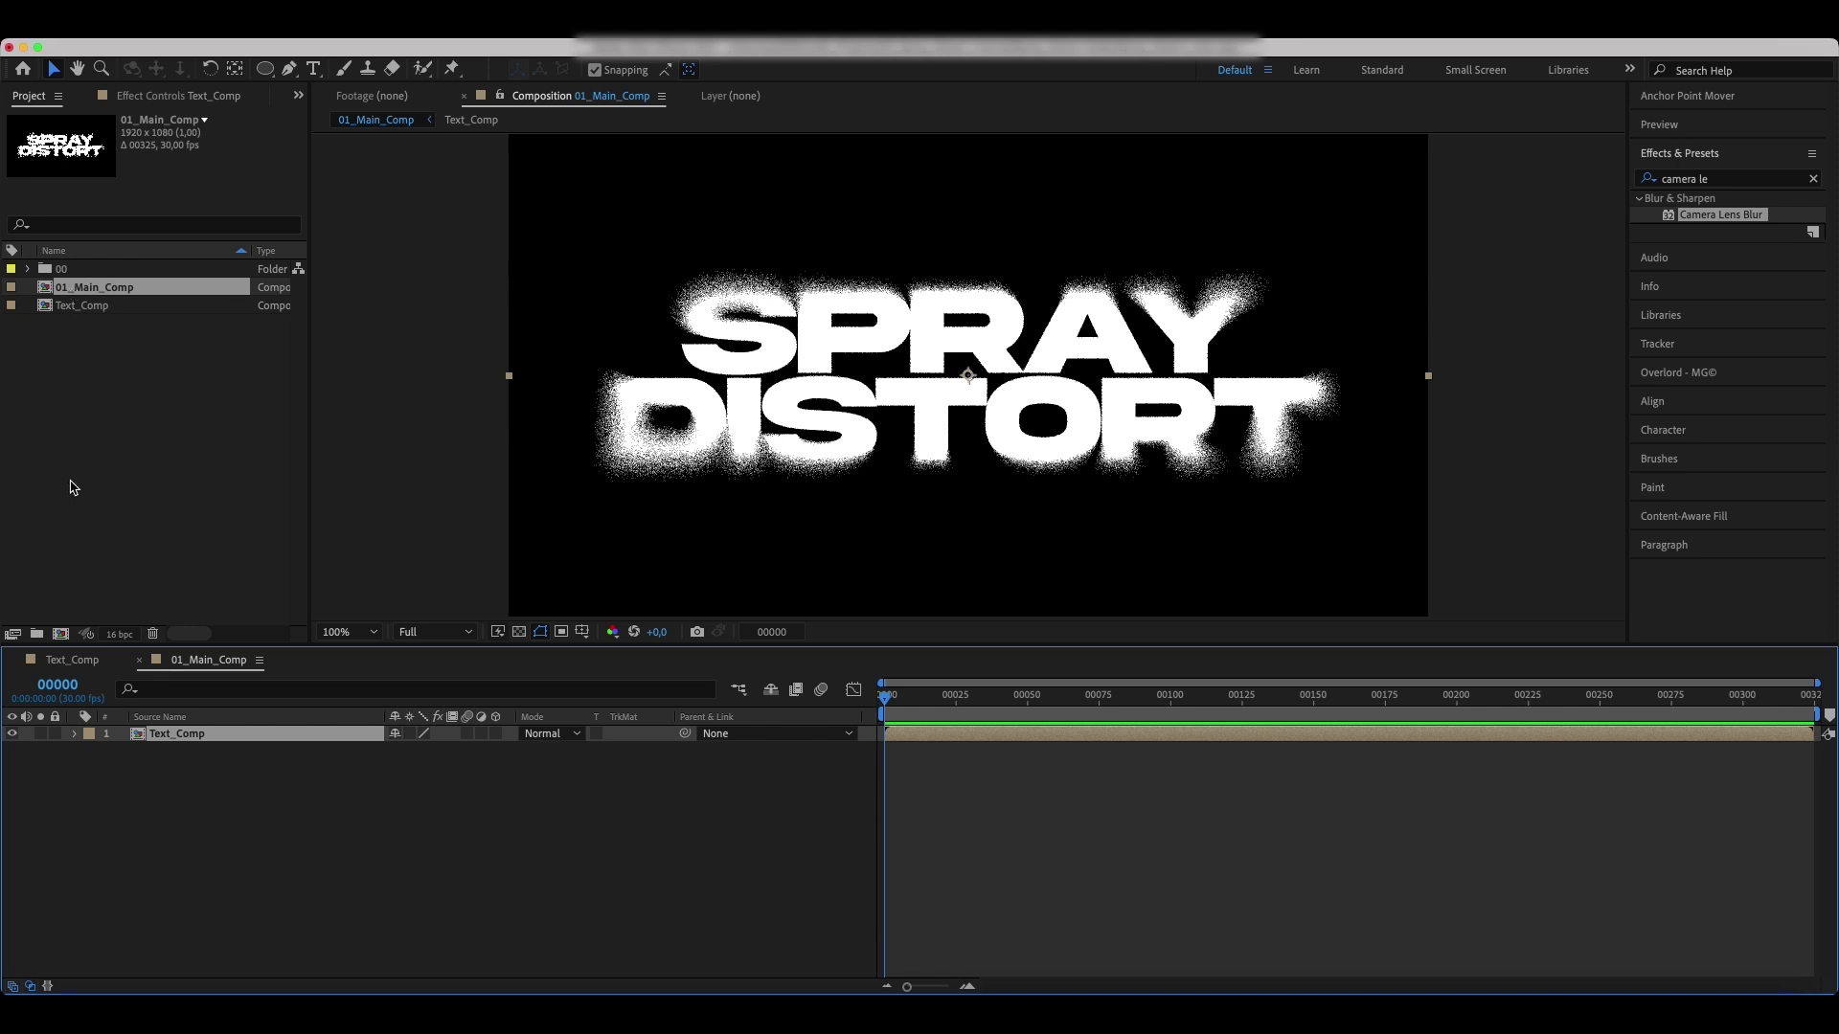
click(60, 636)
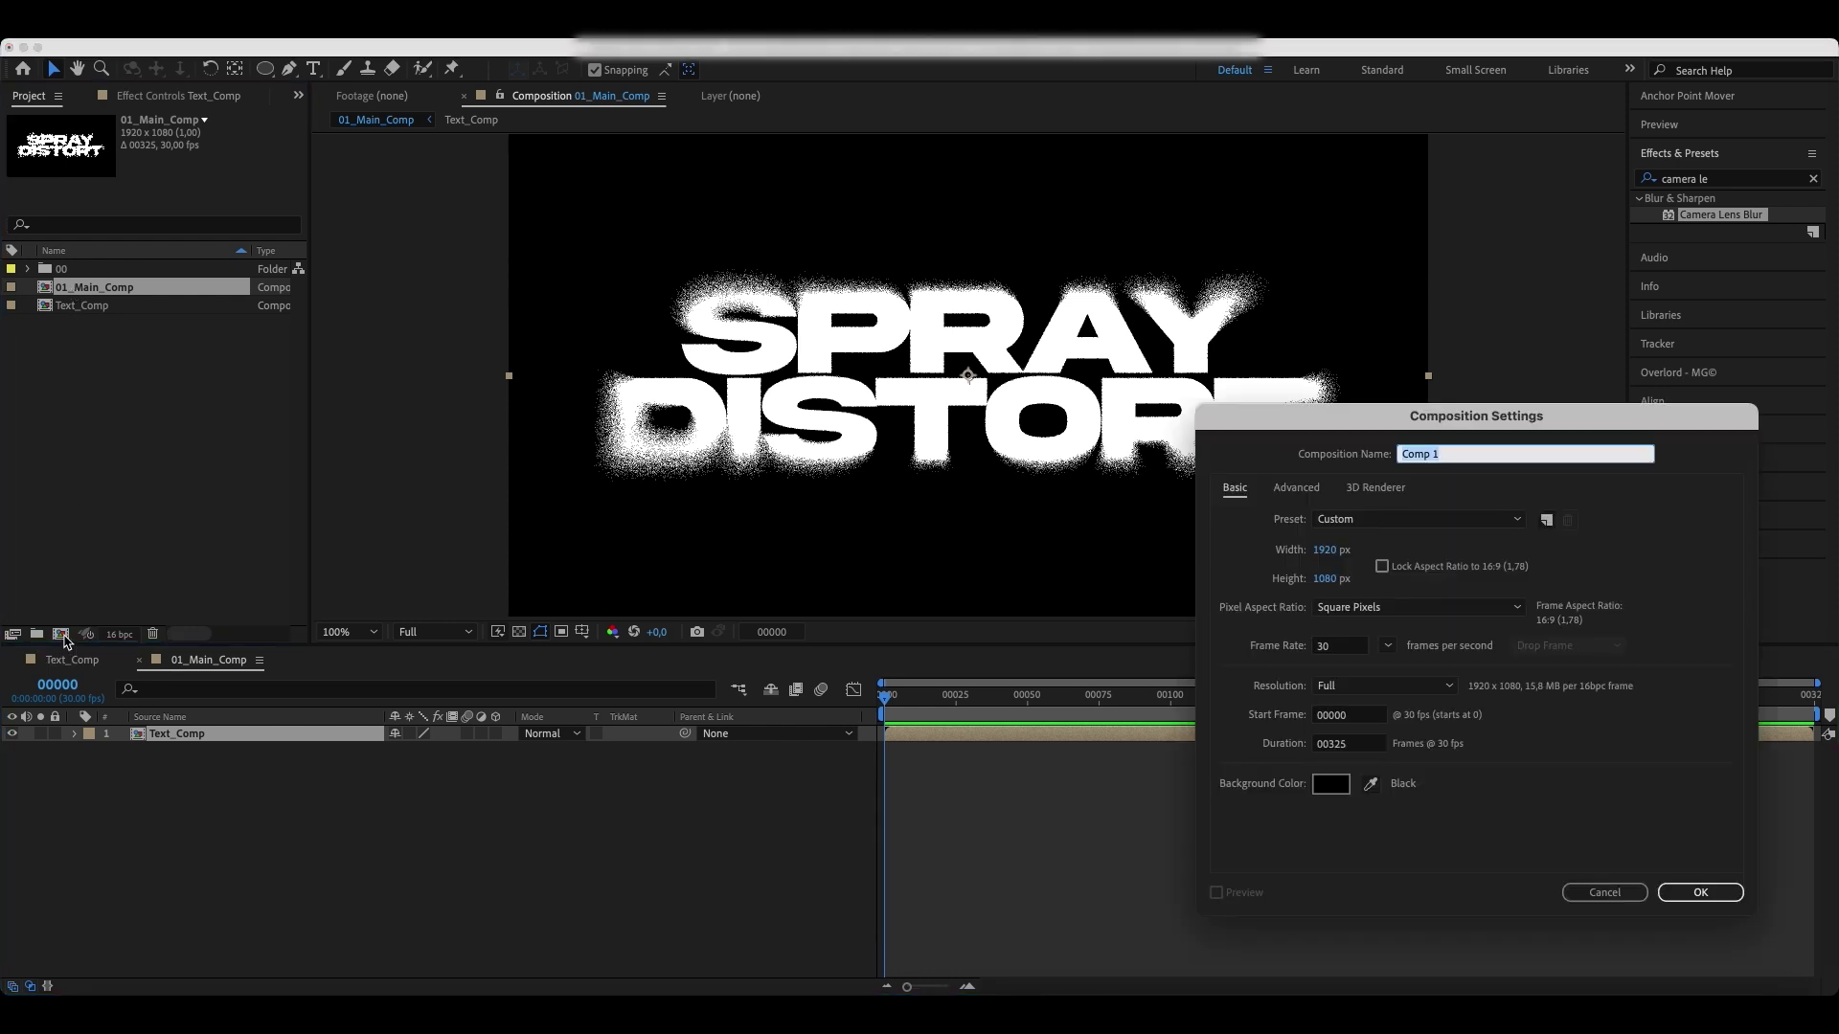
text(Texture)
key(Return)
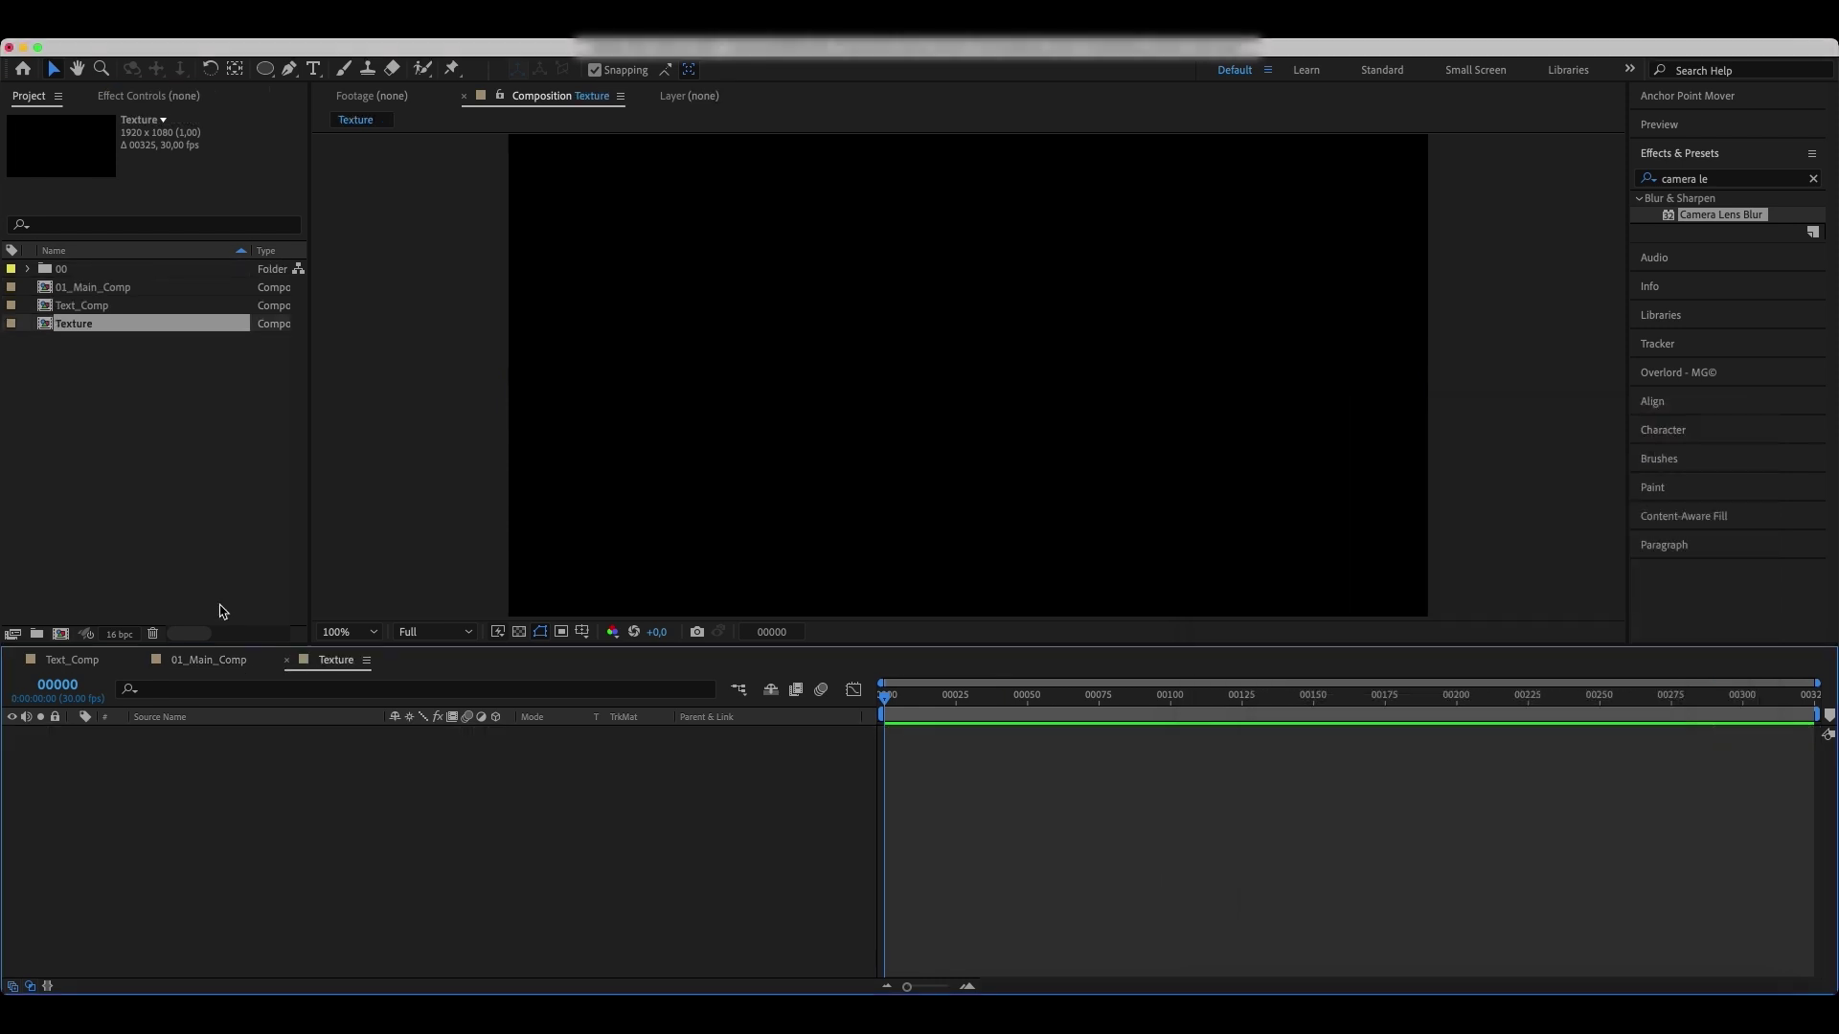
Import the torn-poster image and place it inside the Texture composition.
double_click(86, 290)
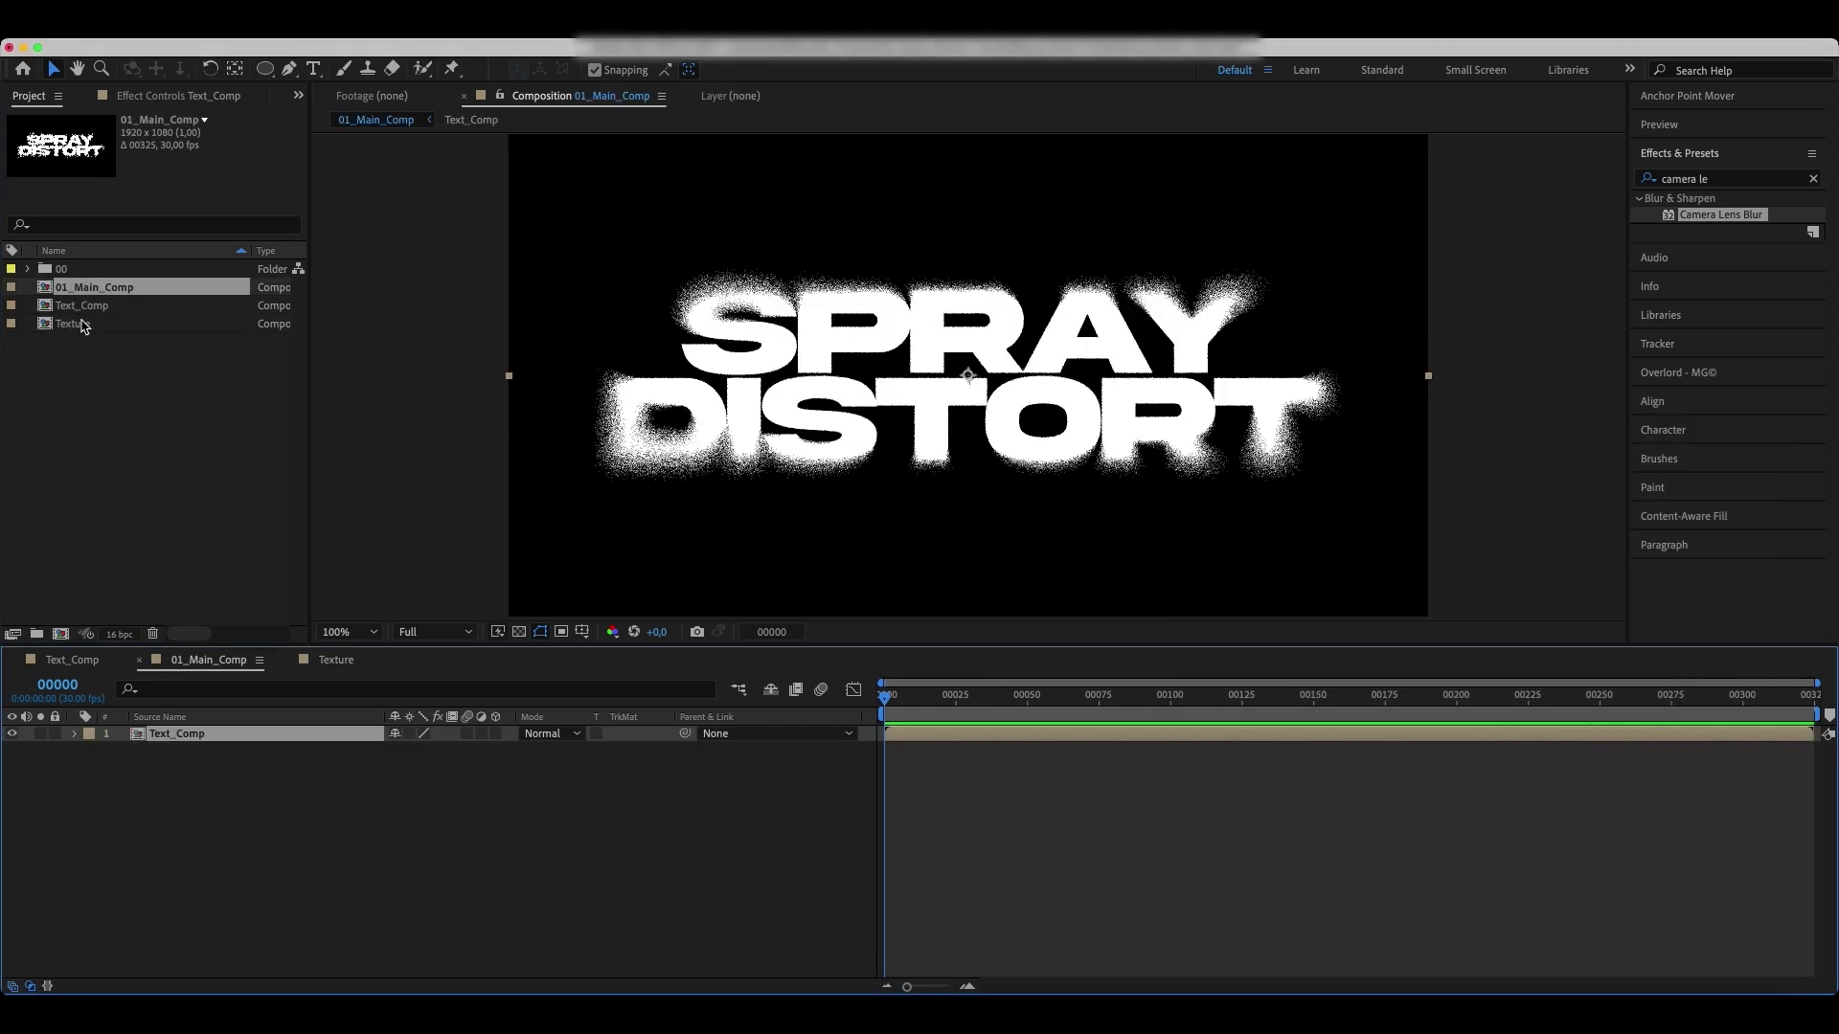
drag(79, 324, 199, 760)
double_click(199, 750)
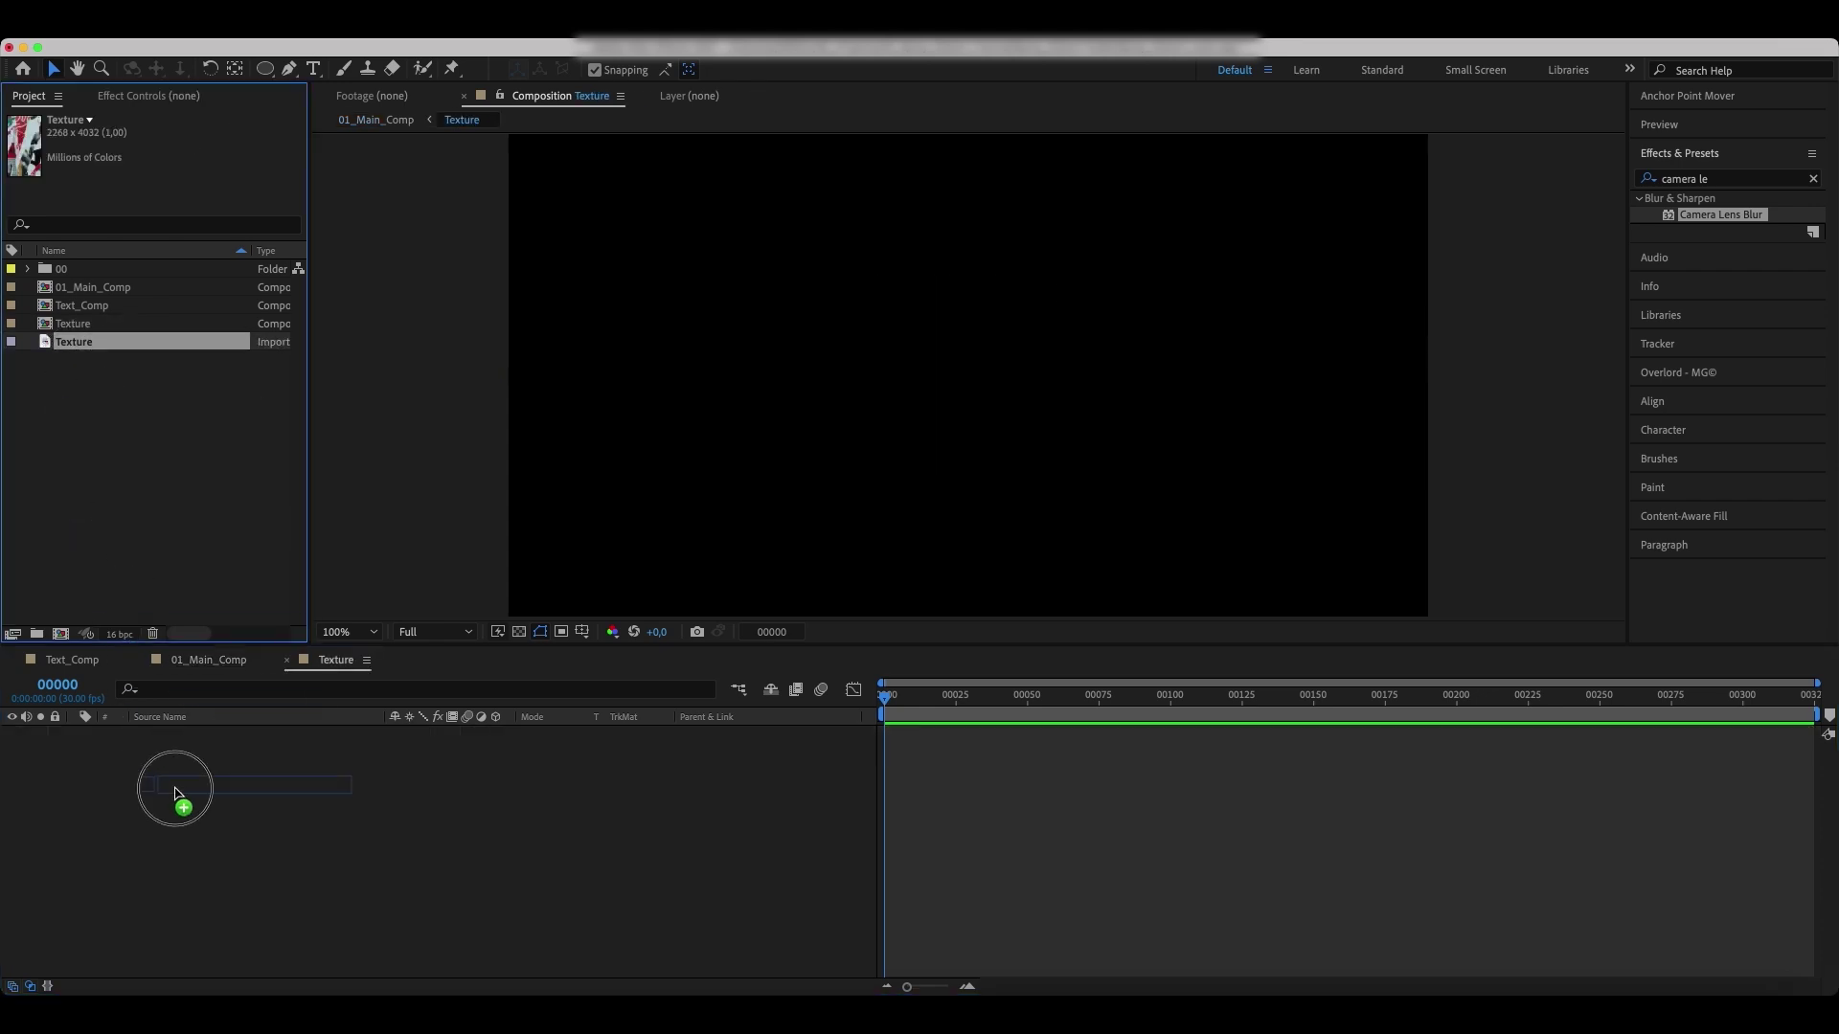
drag(74, 340, 174, 772)
Scale the texture layer to 57% and return to 01_Main_Comp.
key(s)
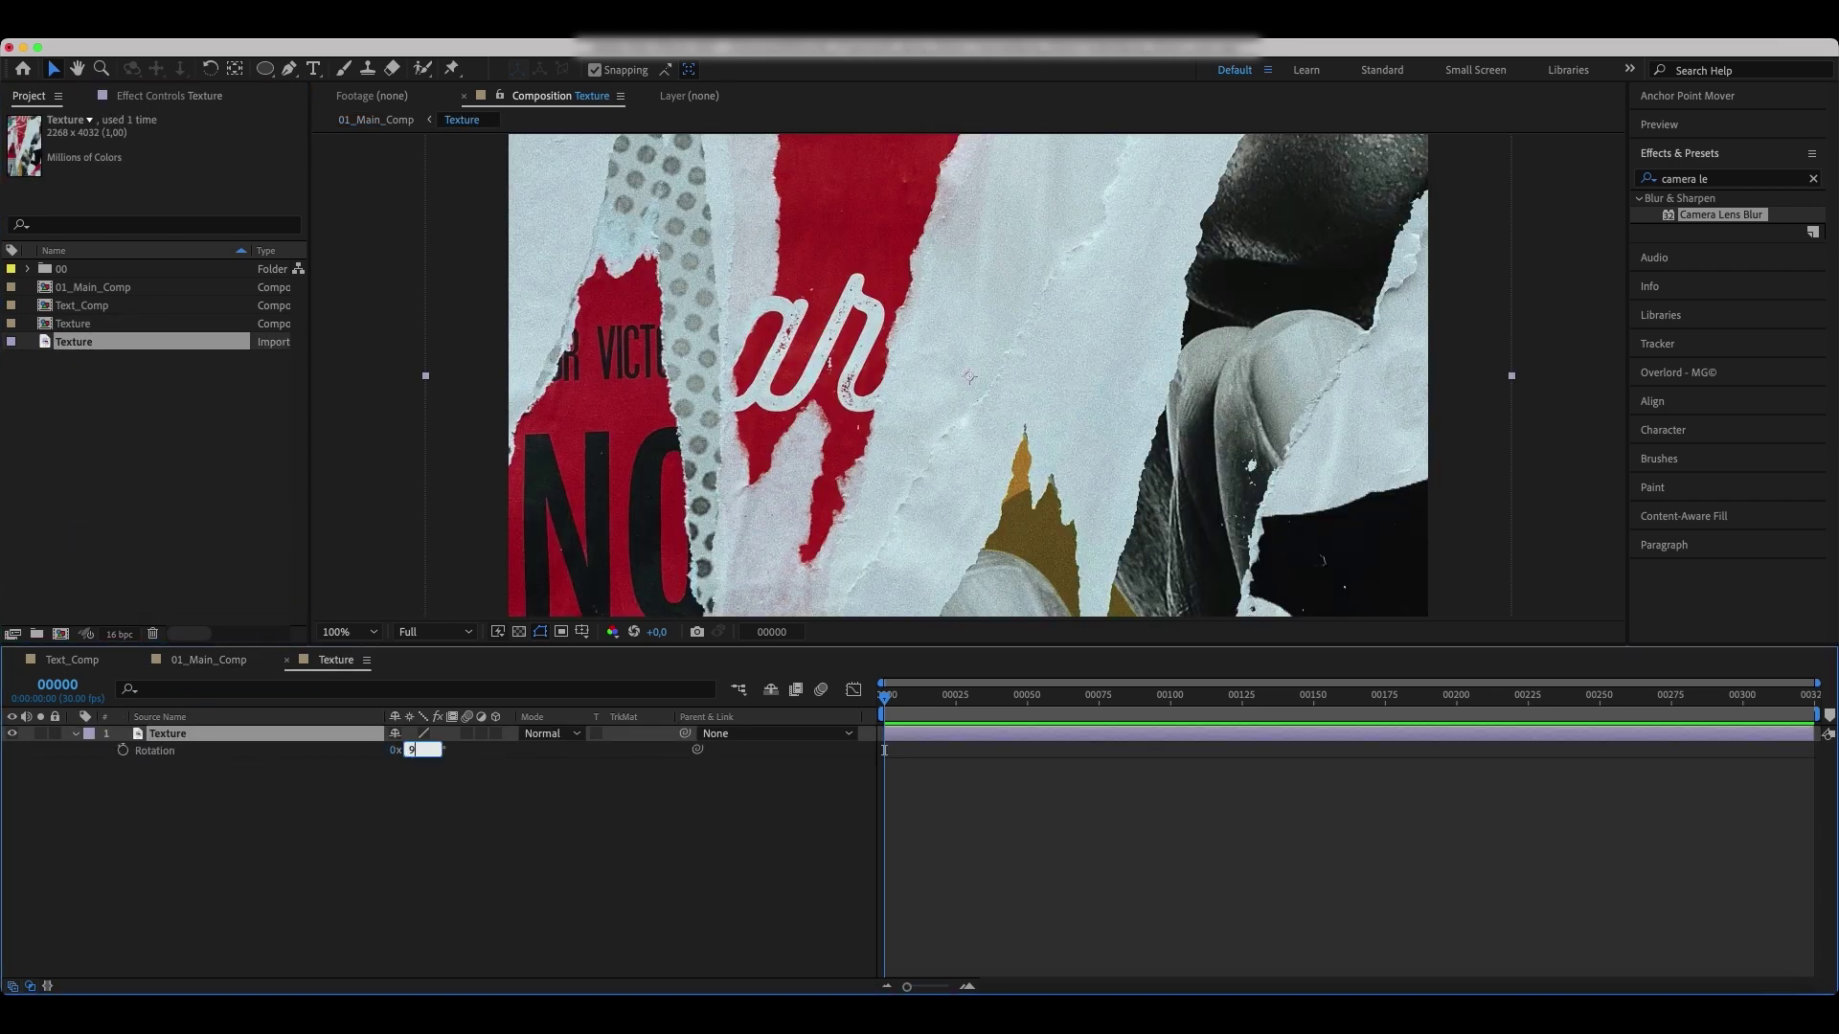
drag(416, 751, 431, 755)
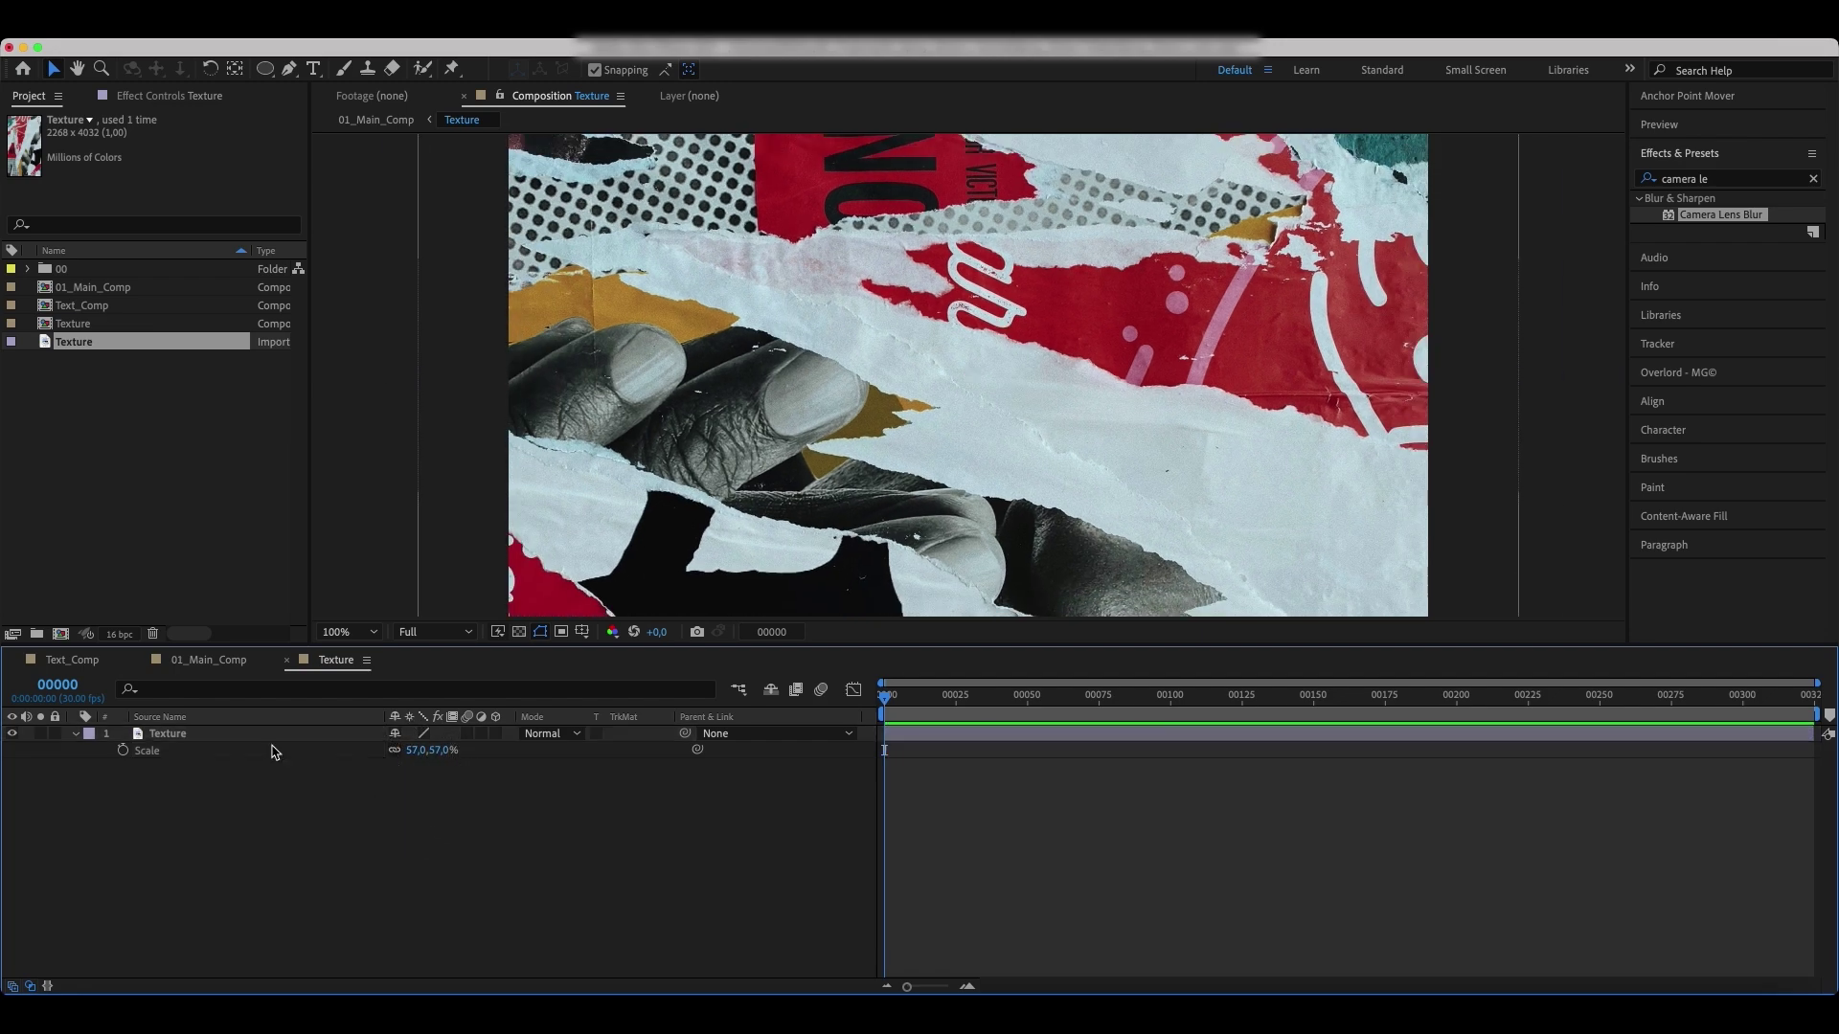
key(s)
click(247, 762)
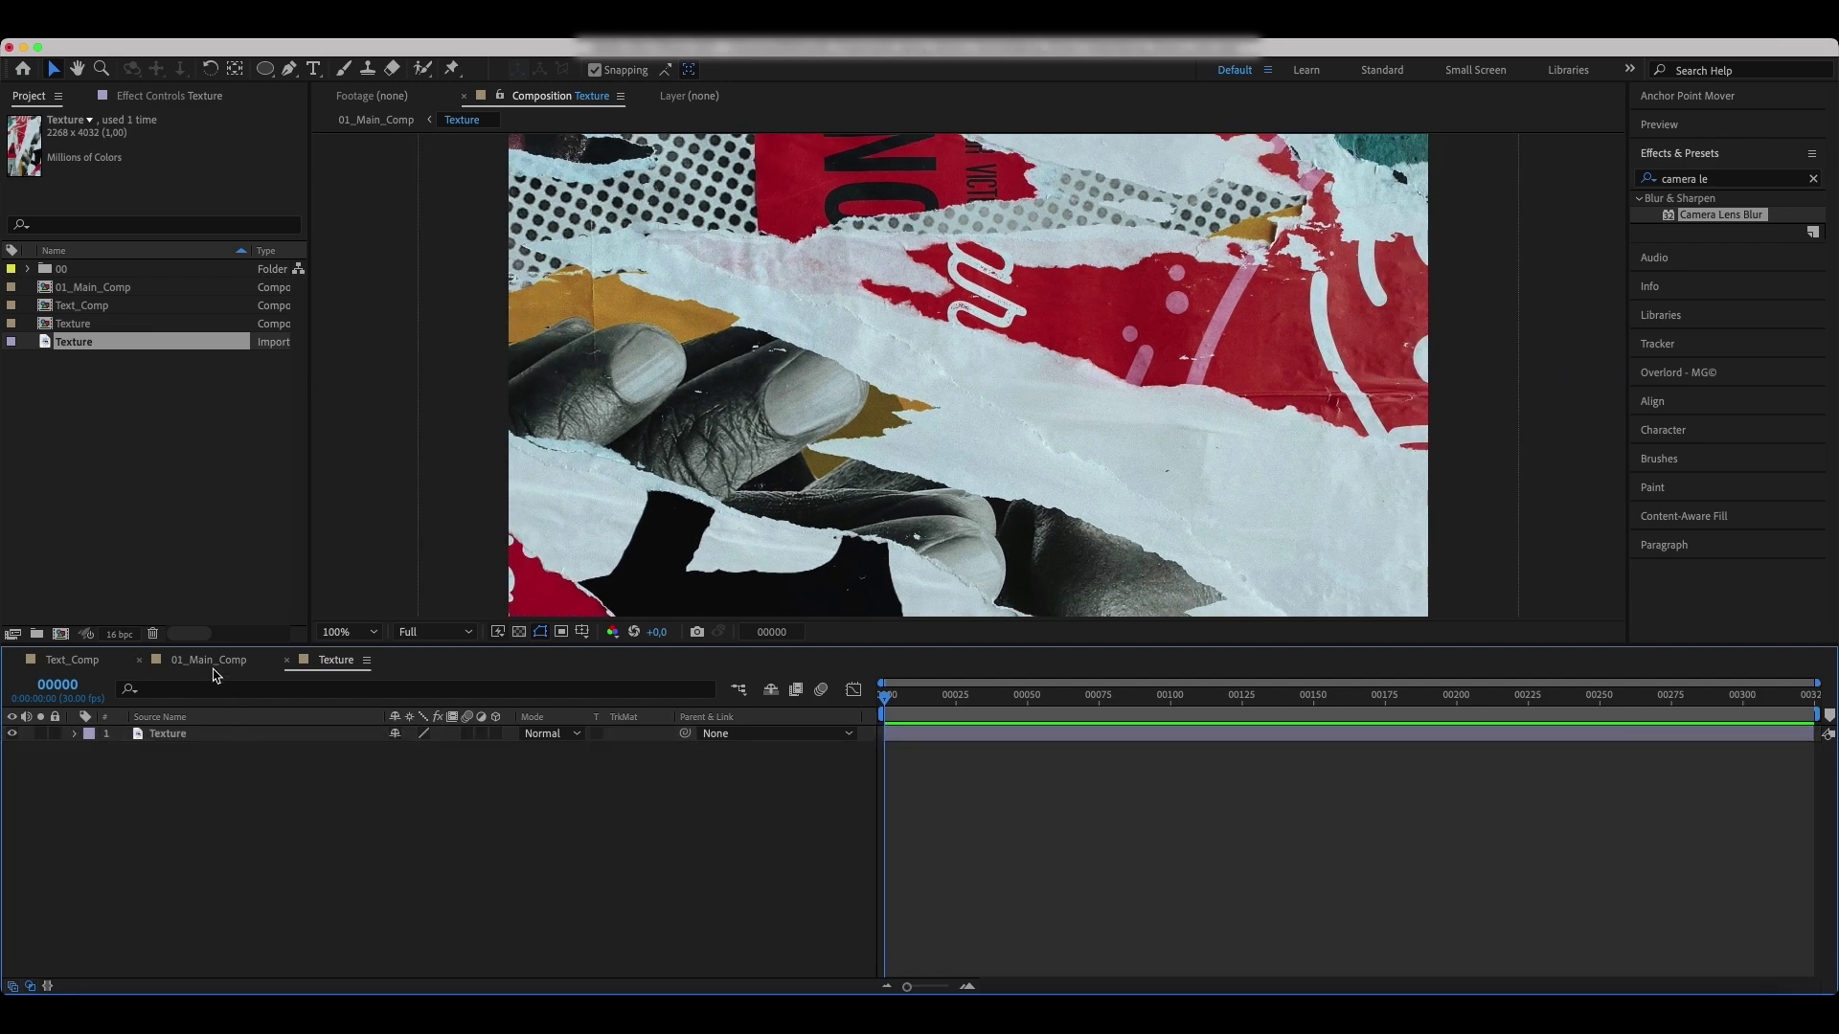
click(213, 664)
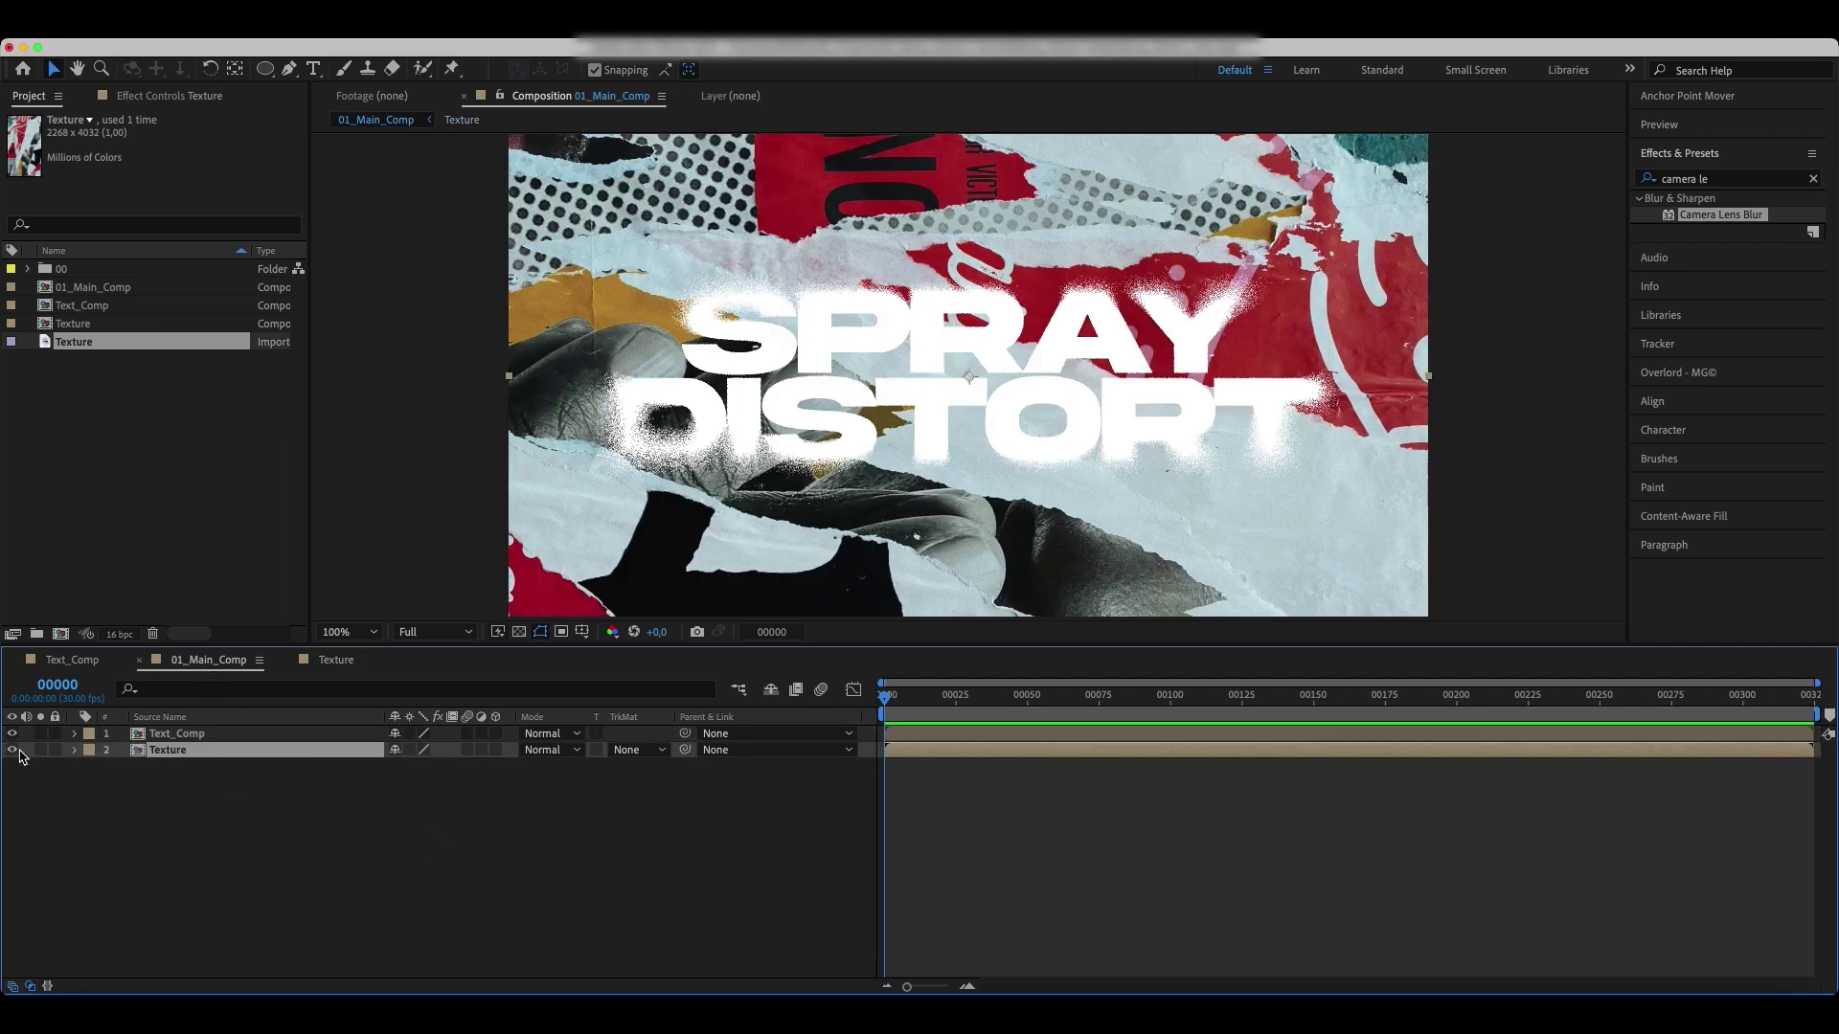
Hide the Texture layer and apply Displacement Map to the Text_Comp layer.
click(14, 750)
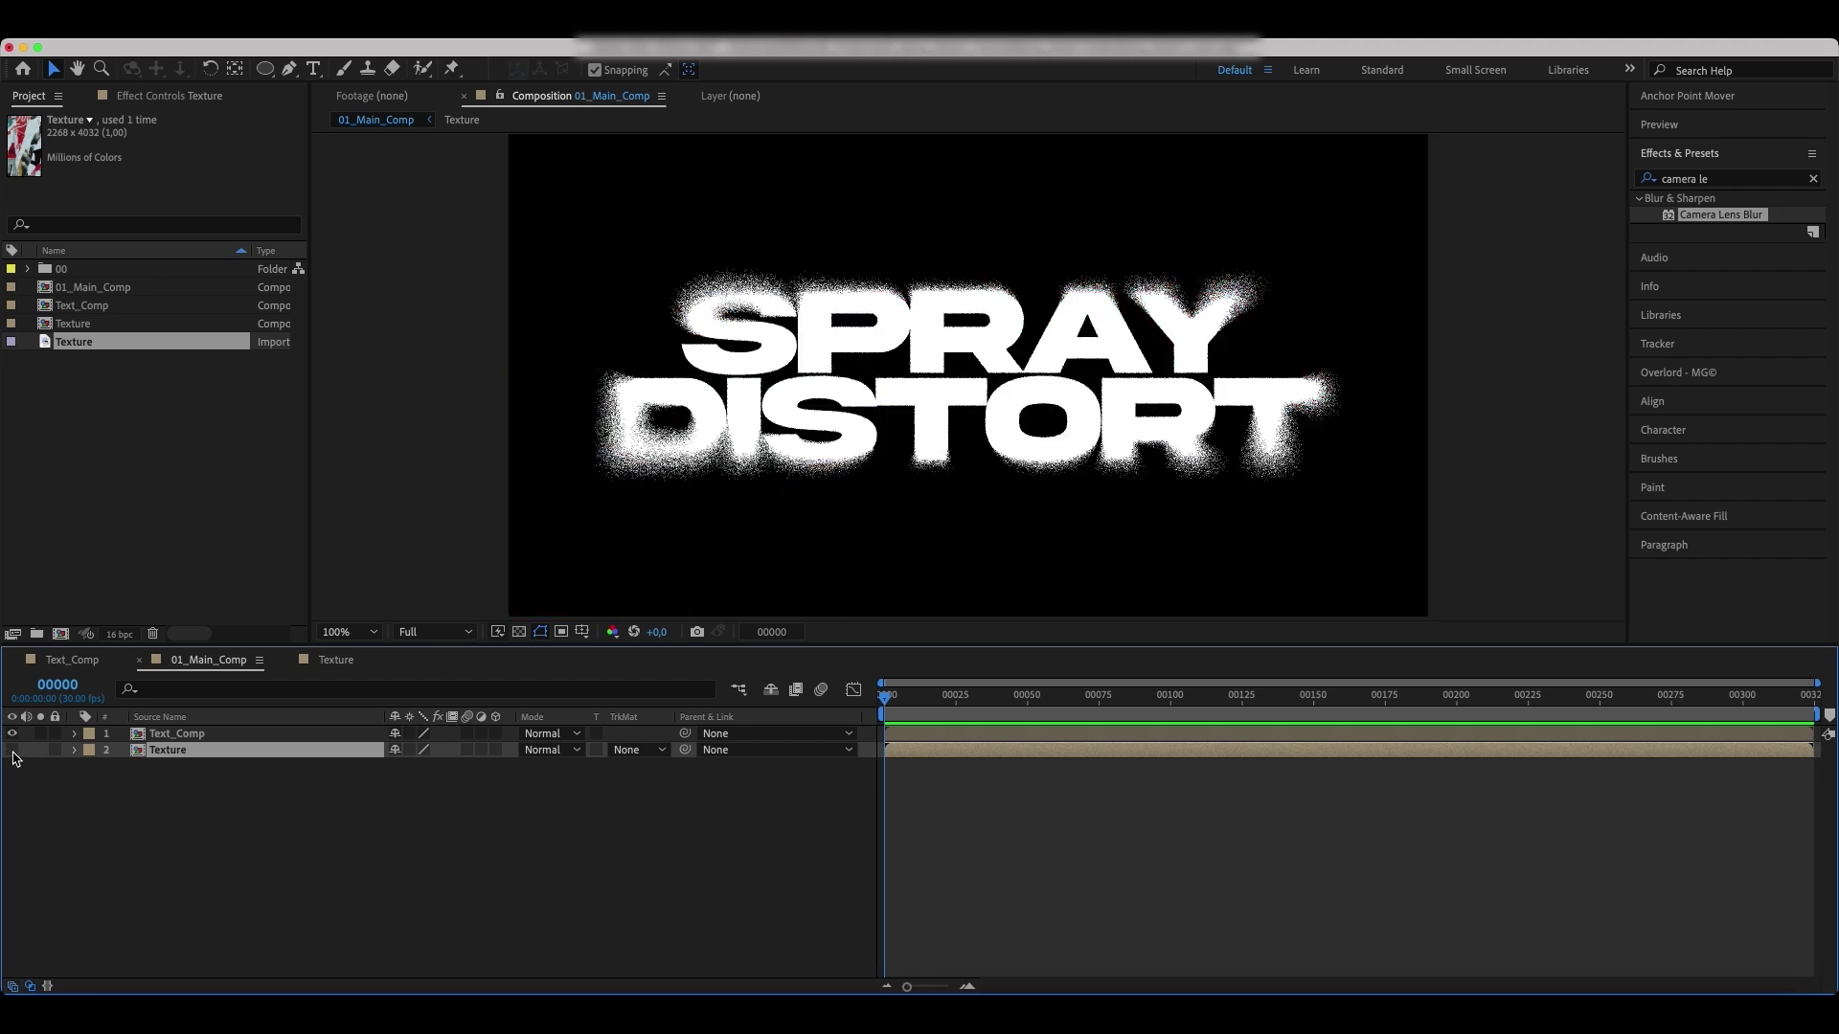
click(607, 731)
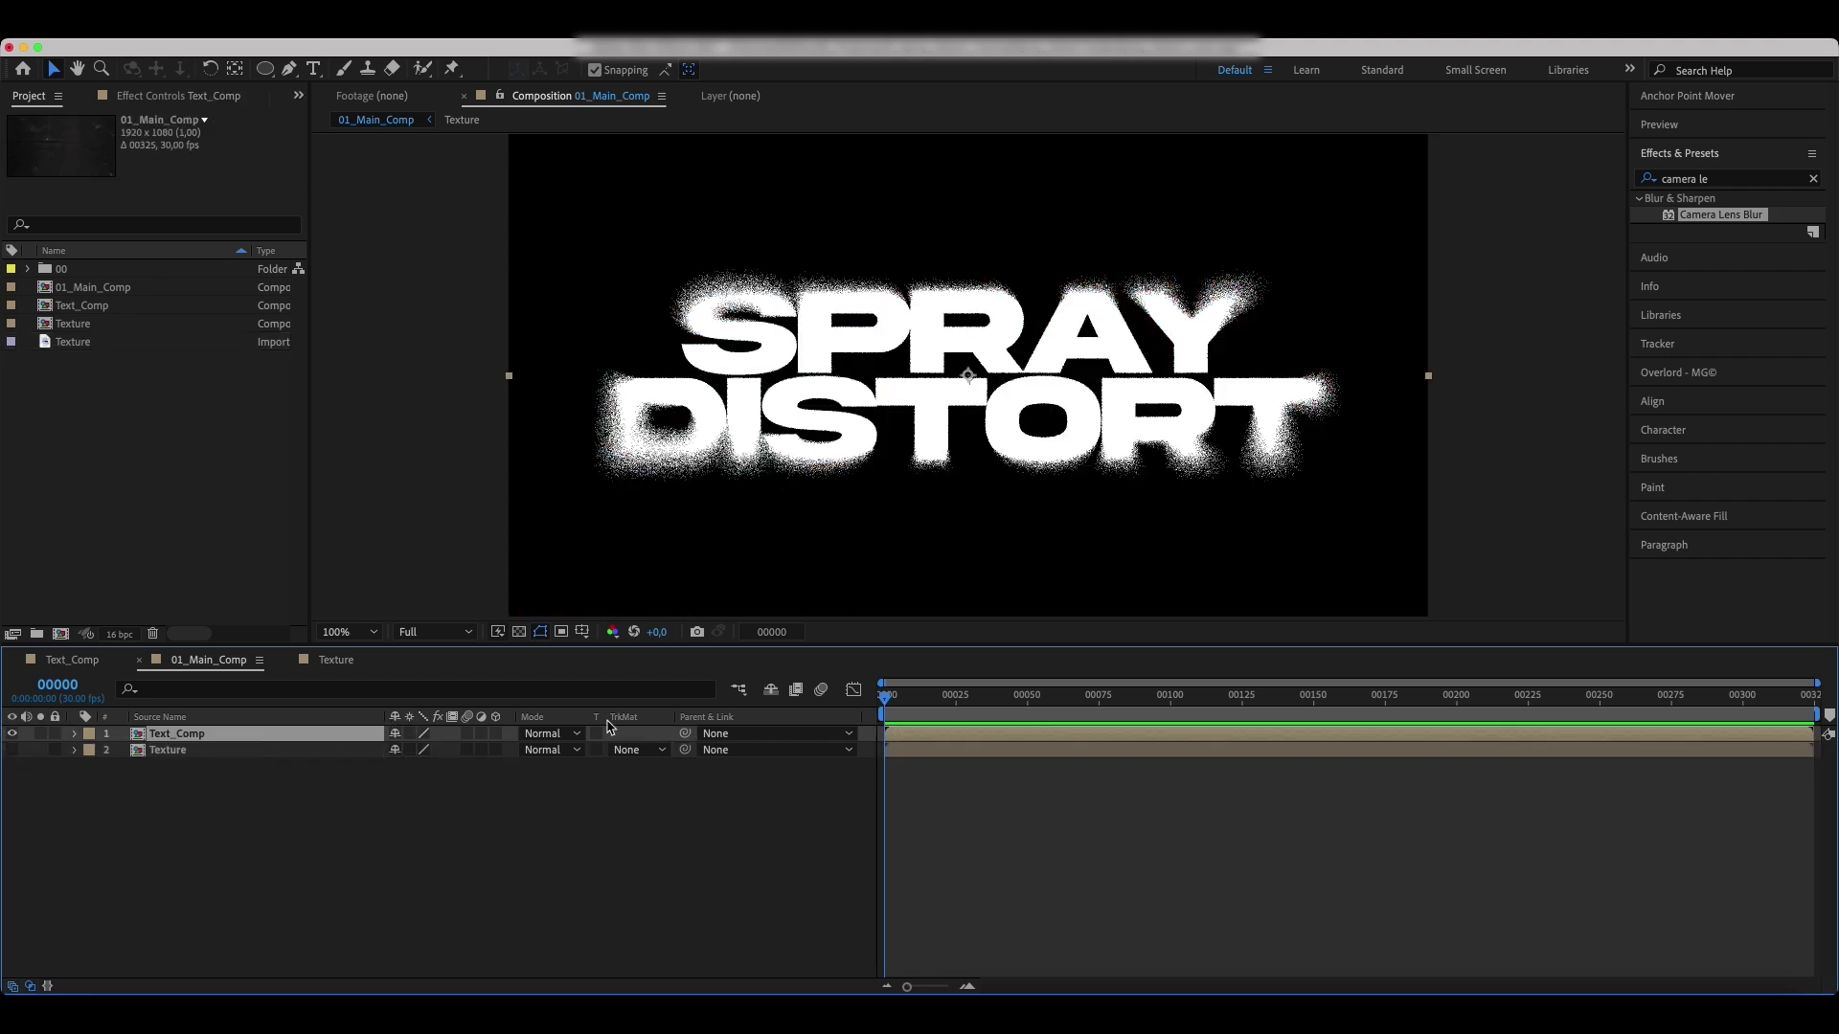
click(1724, 180)
text(disp)
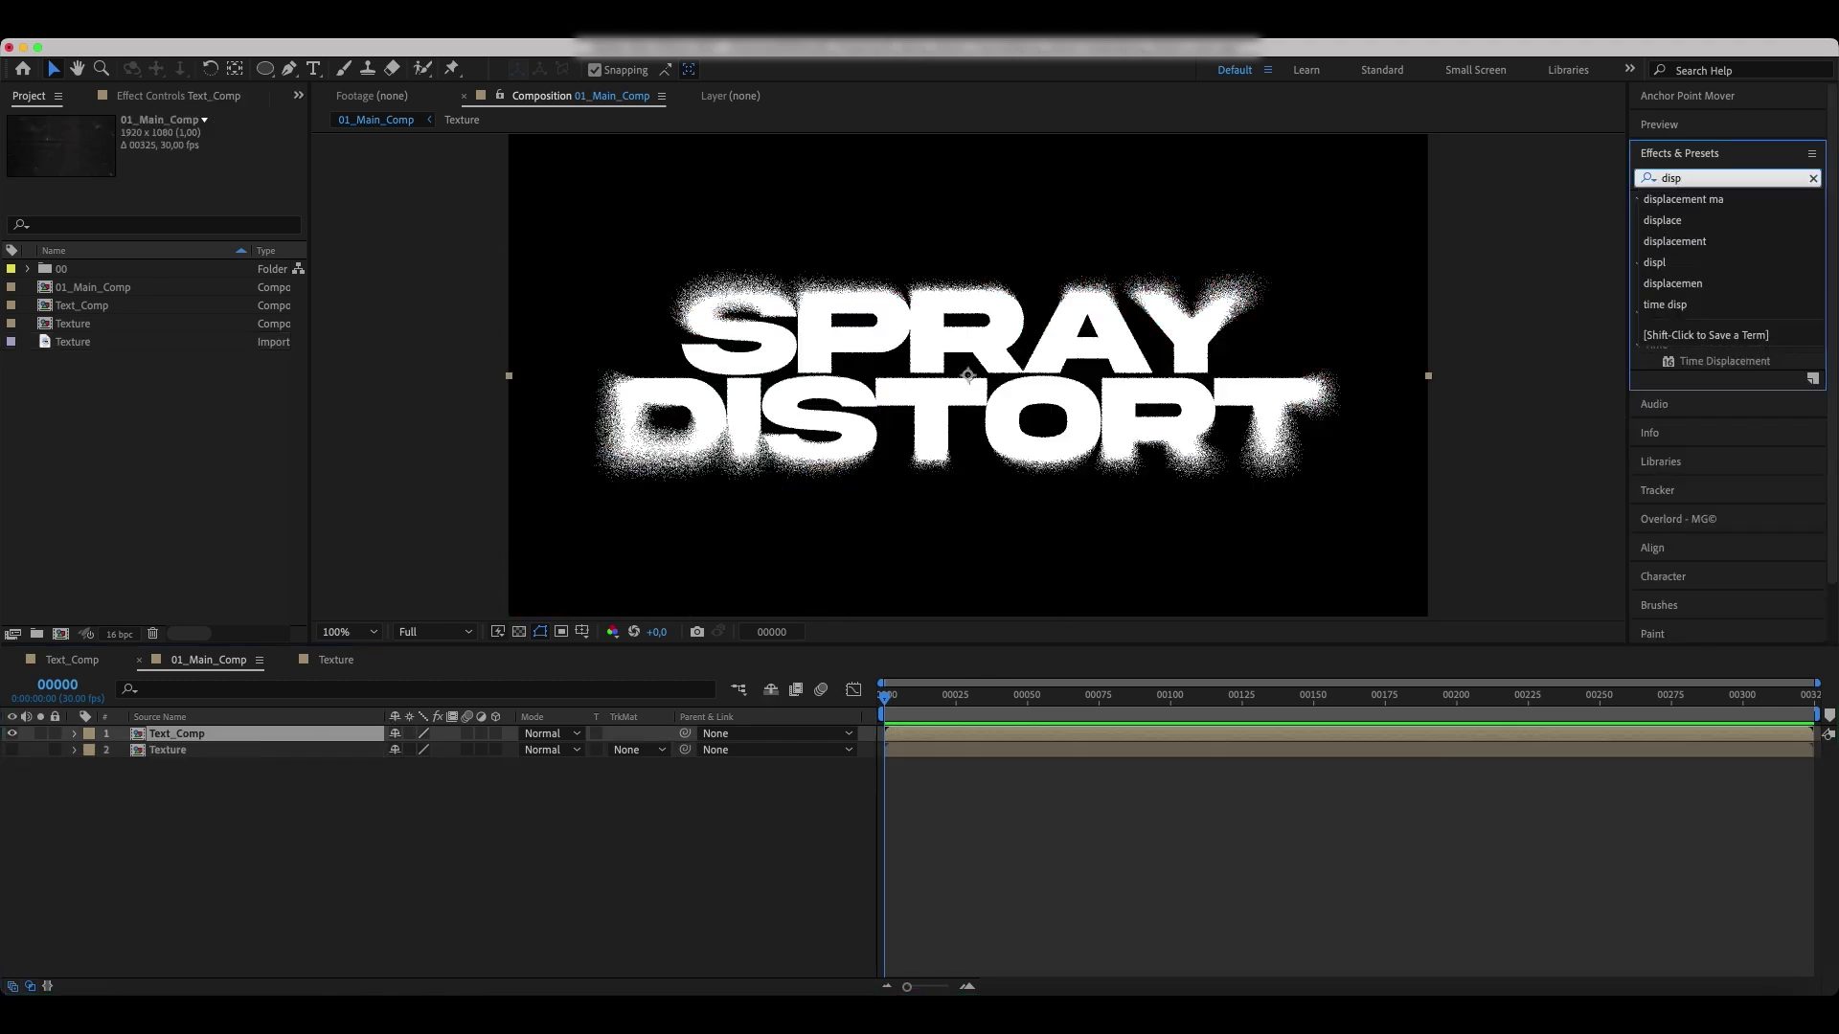
click(1720, 198)
double_click(1721, 216)
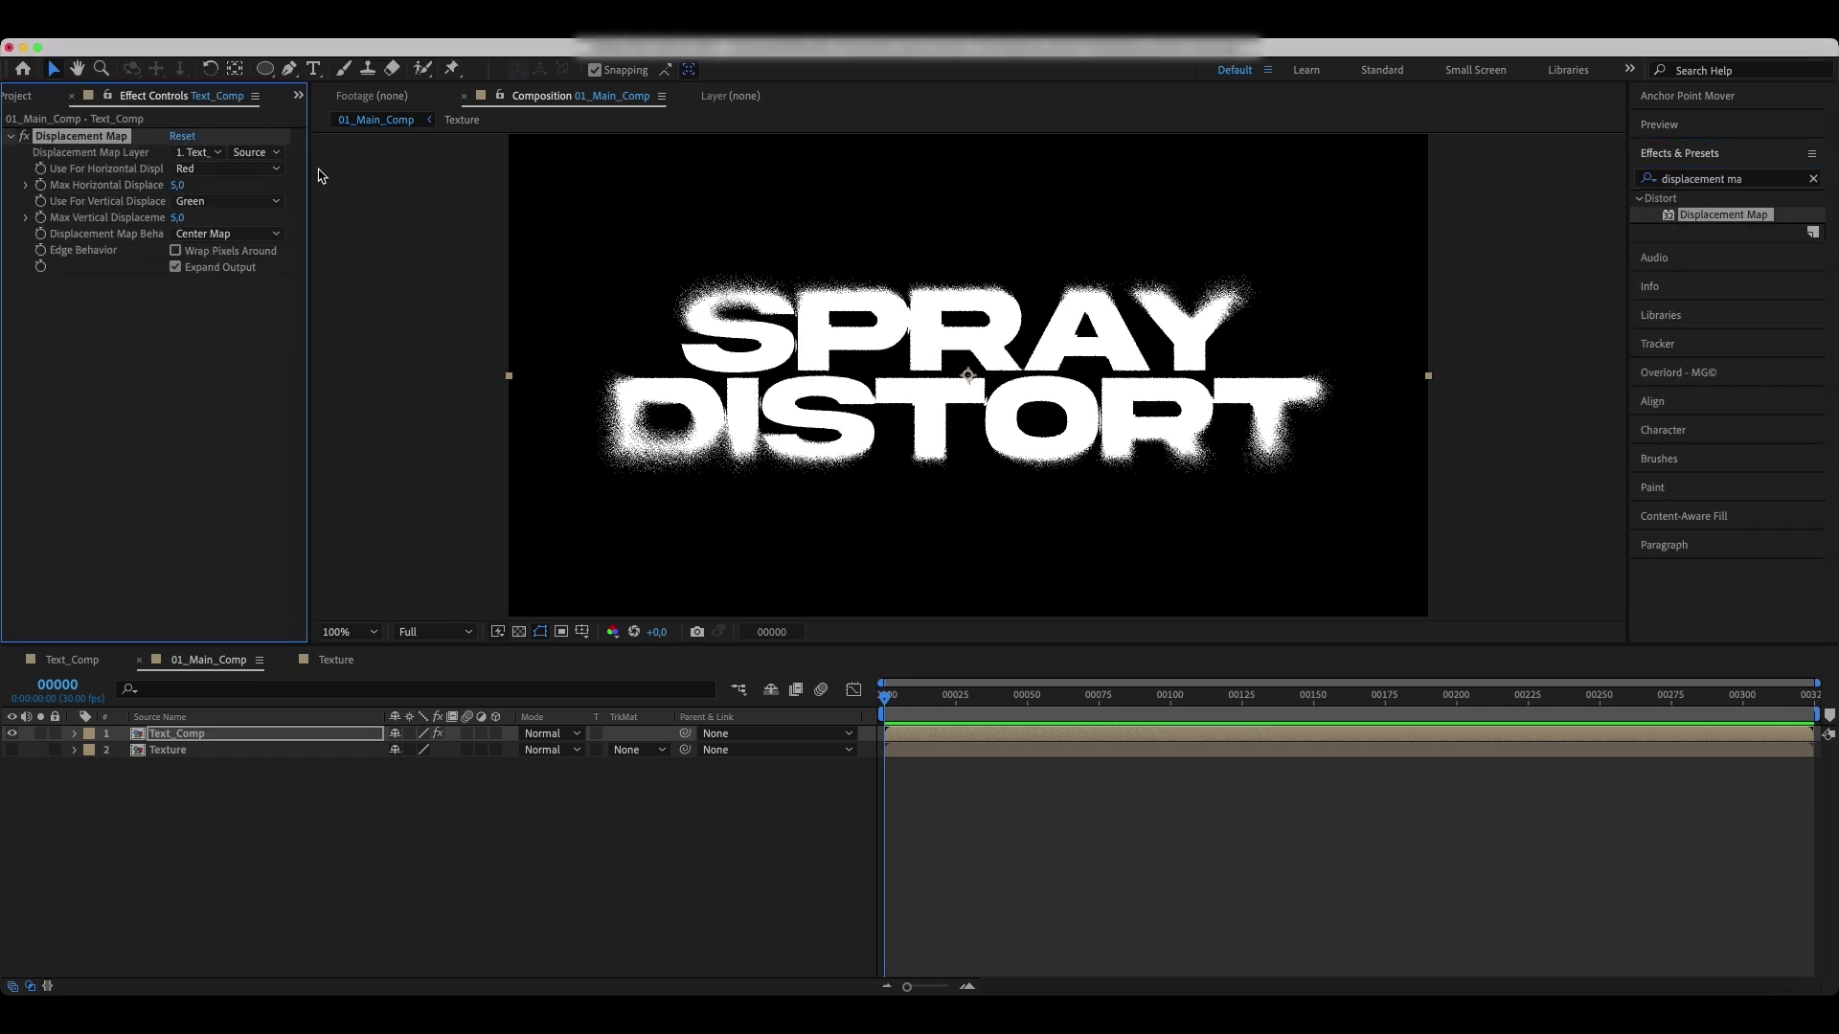
Use Texture as the displacement map layer, with displacement 20 horizontal and -20 vertical.
click(196, 152)
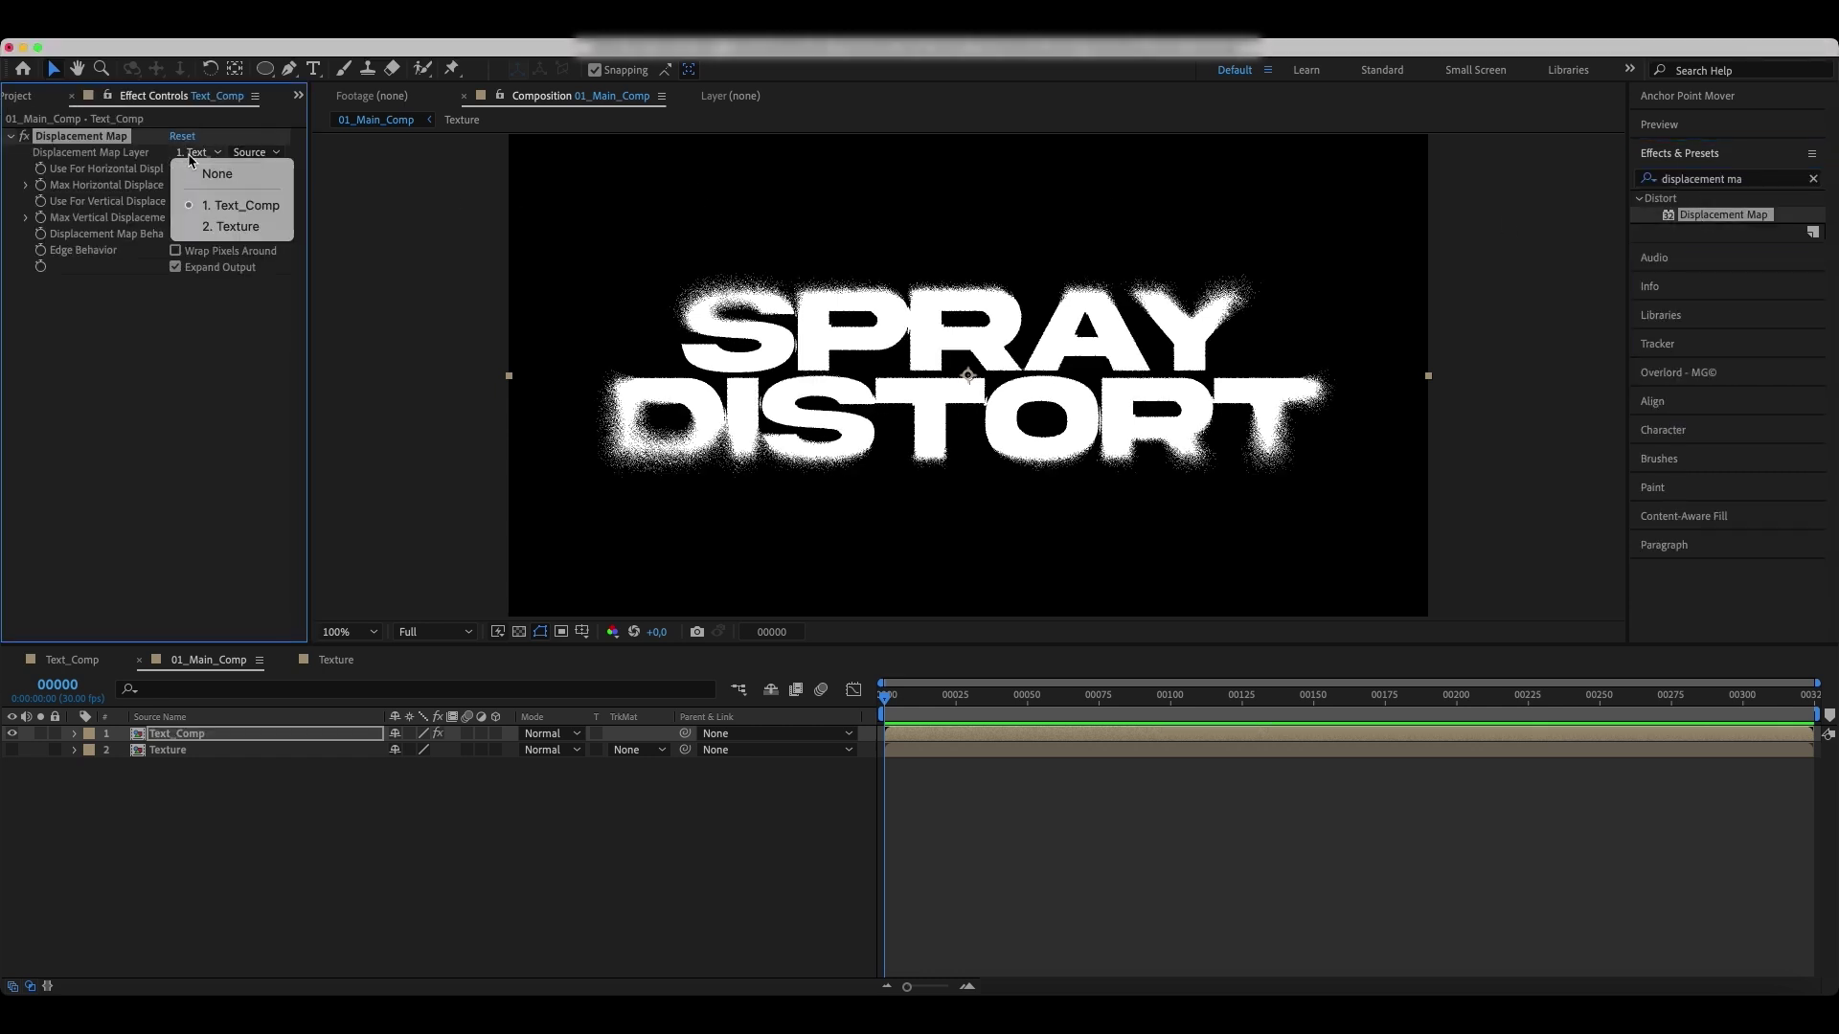
click(234, 228)
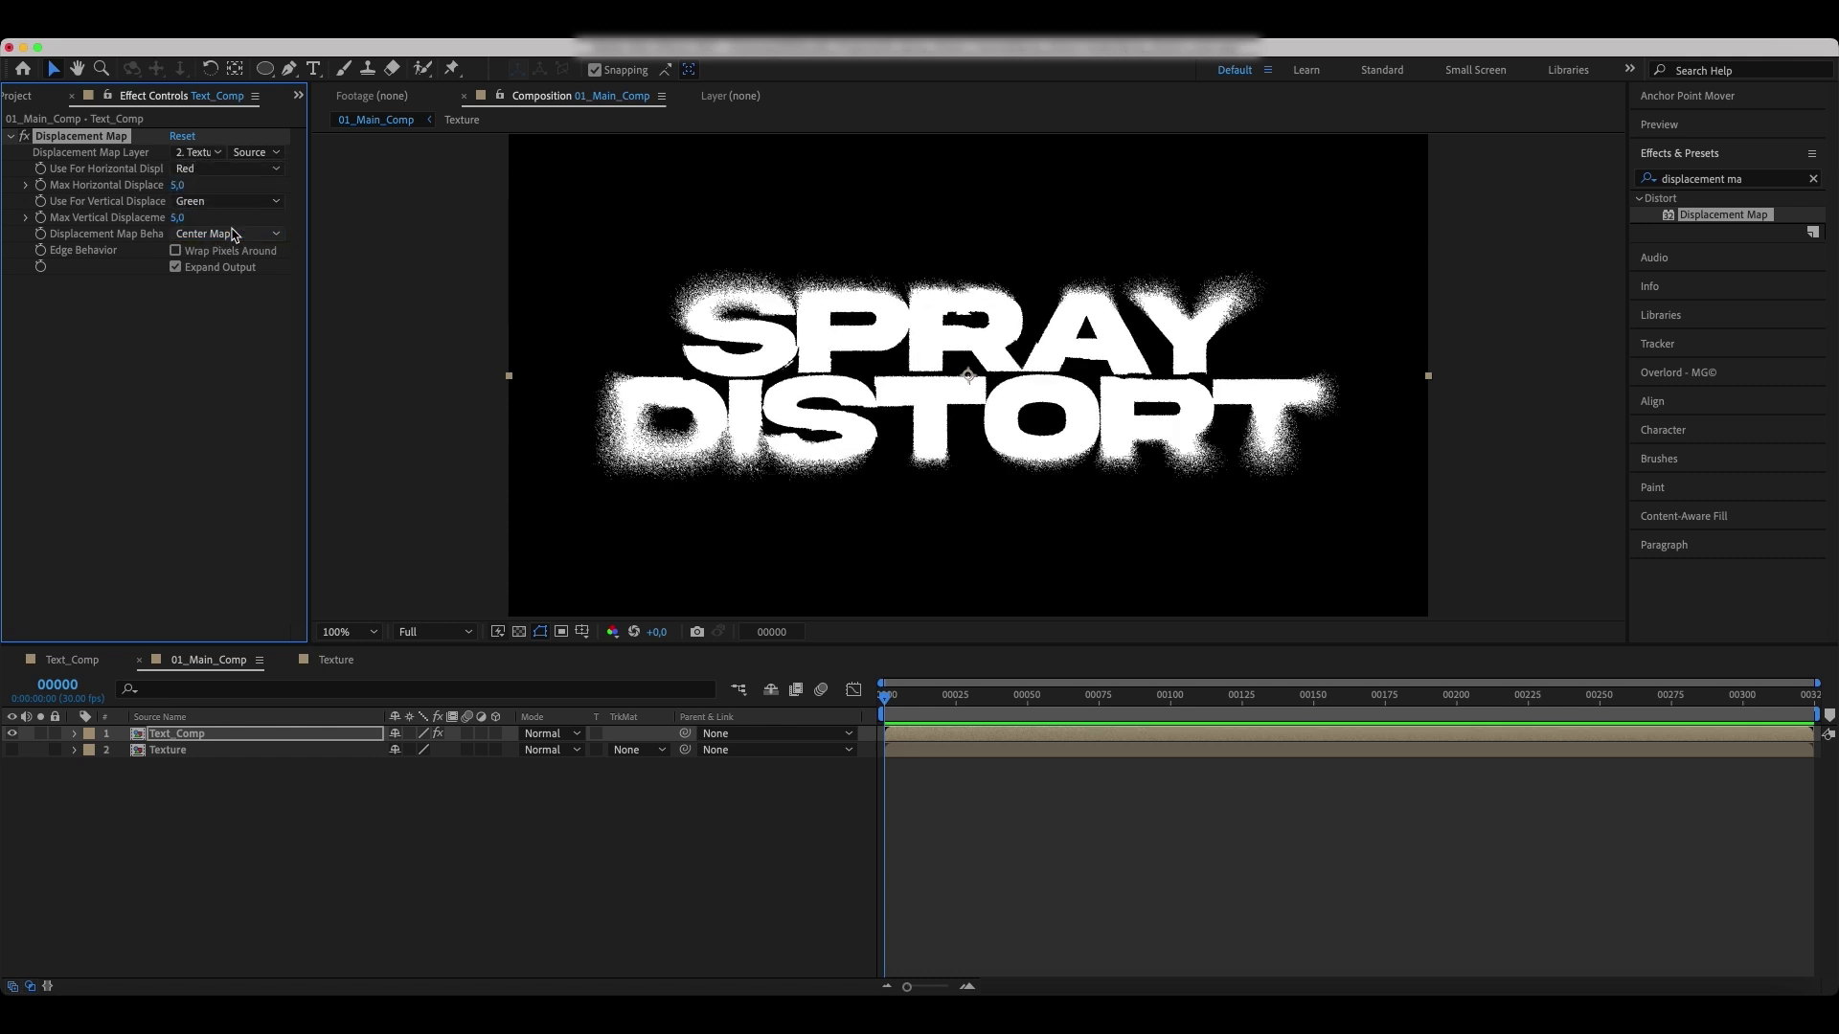
click(180, 186)
key(Return)
click(177, 218)
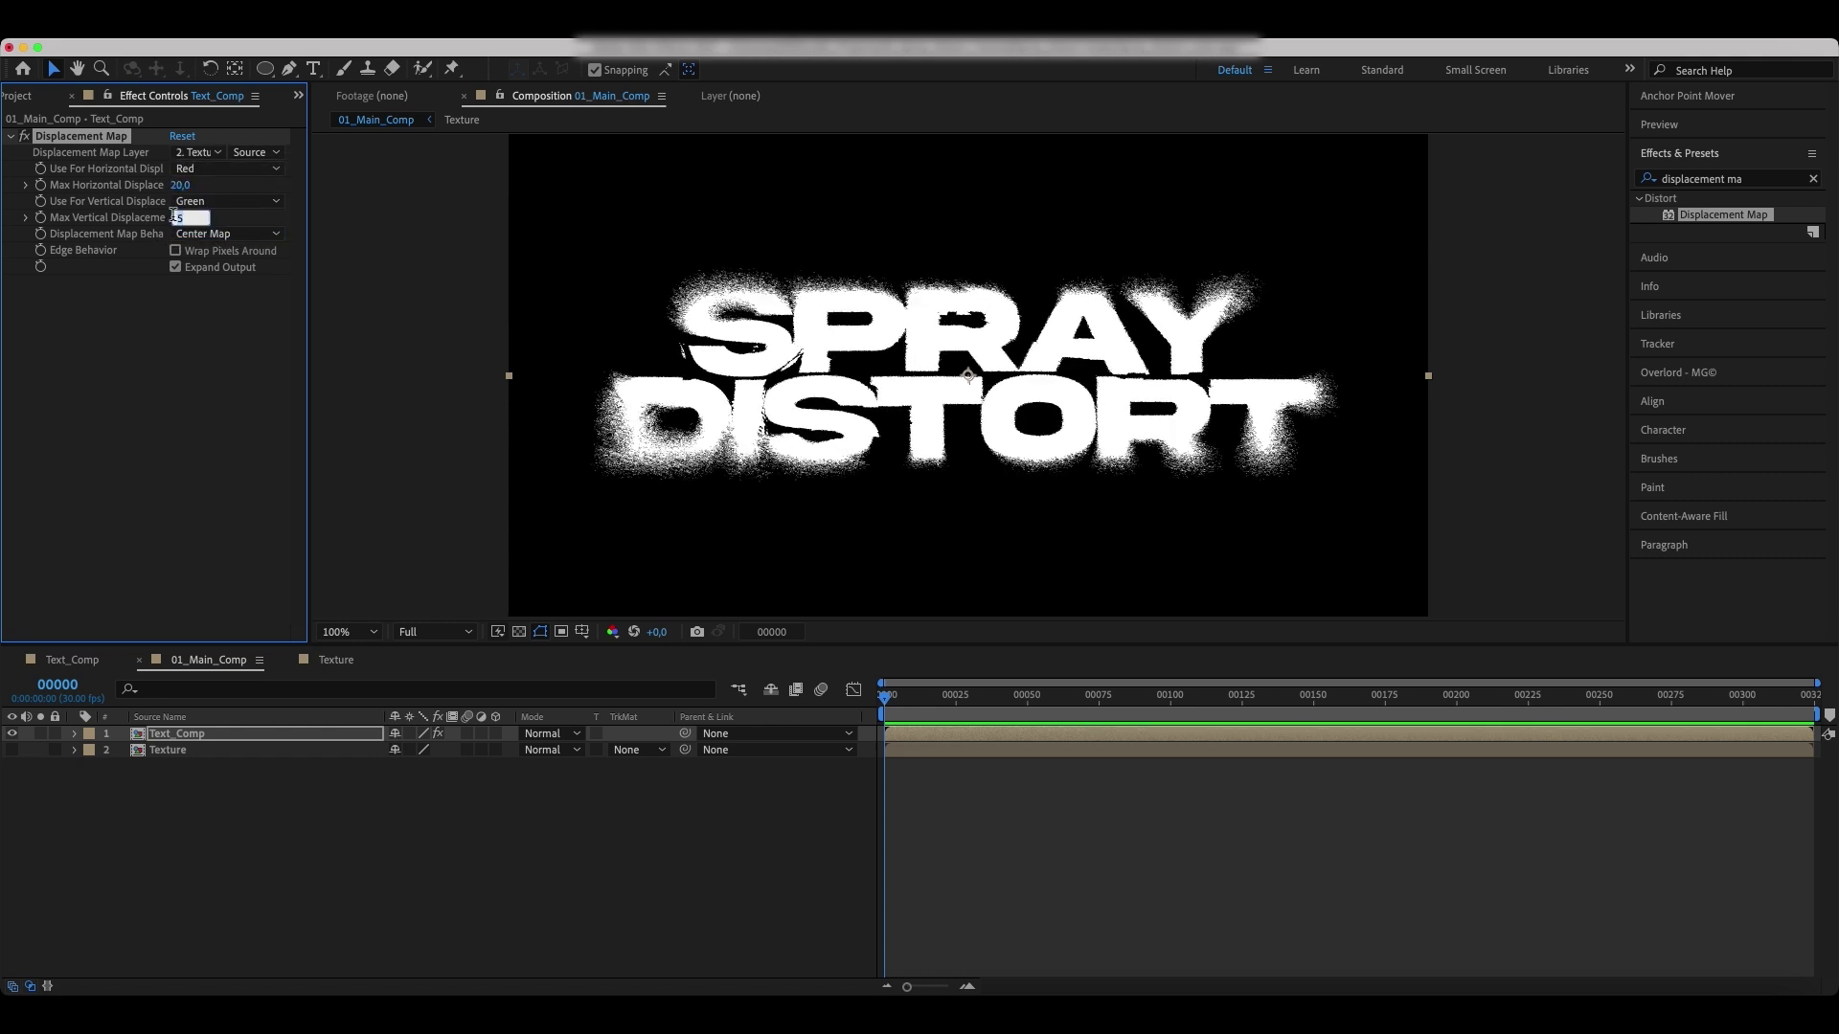
text(20)
key(Return)
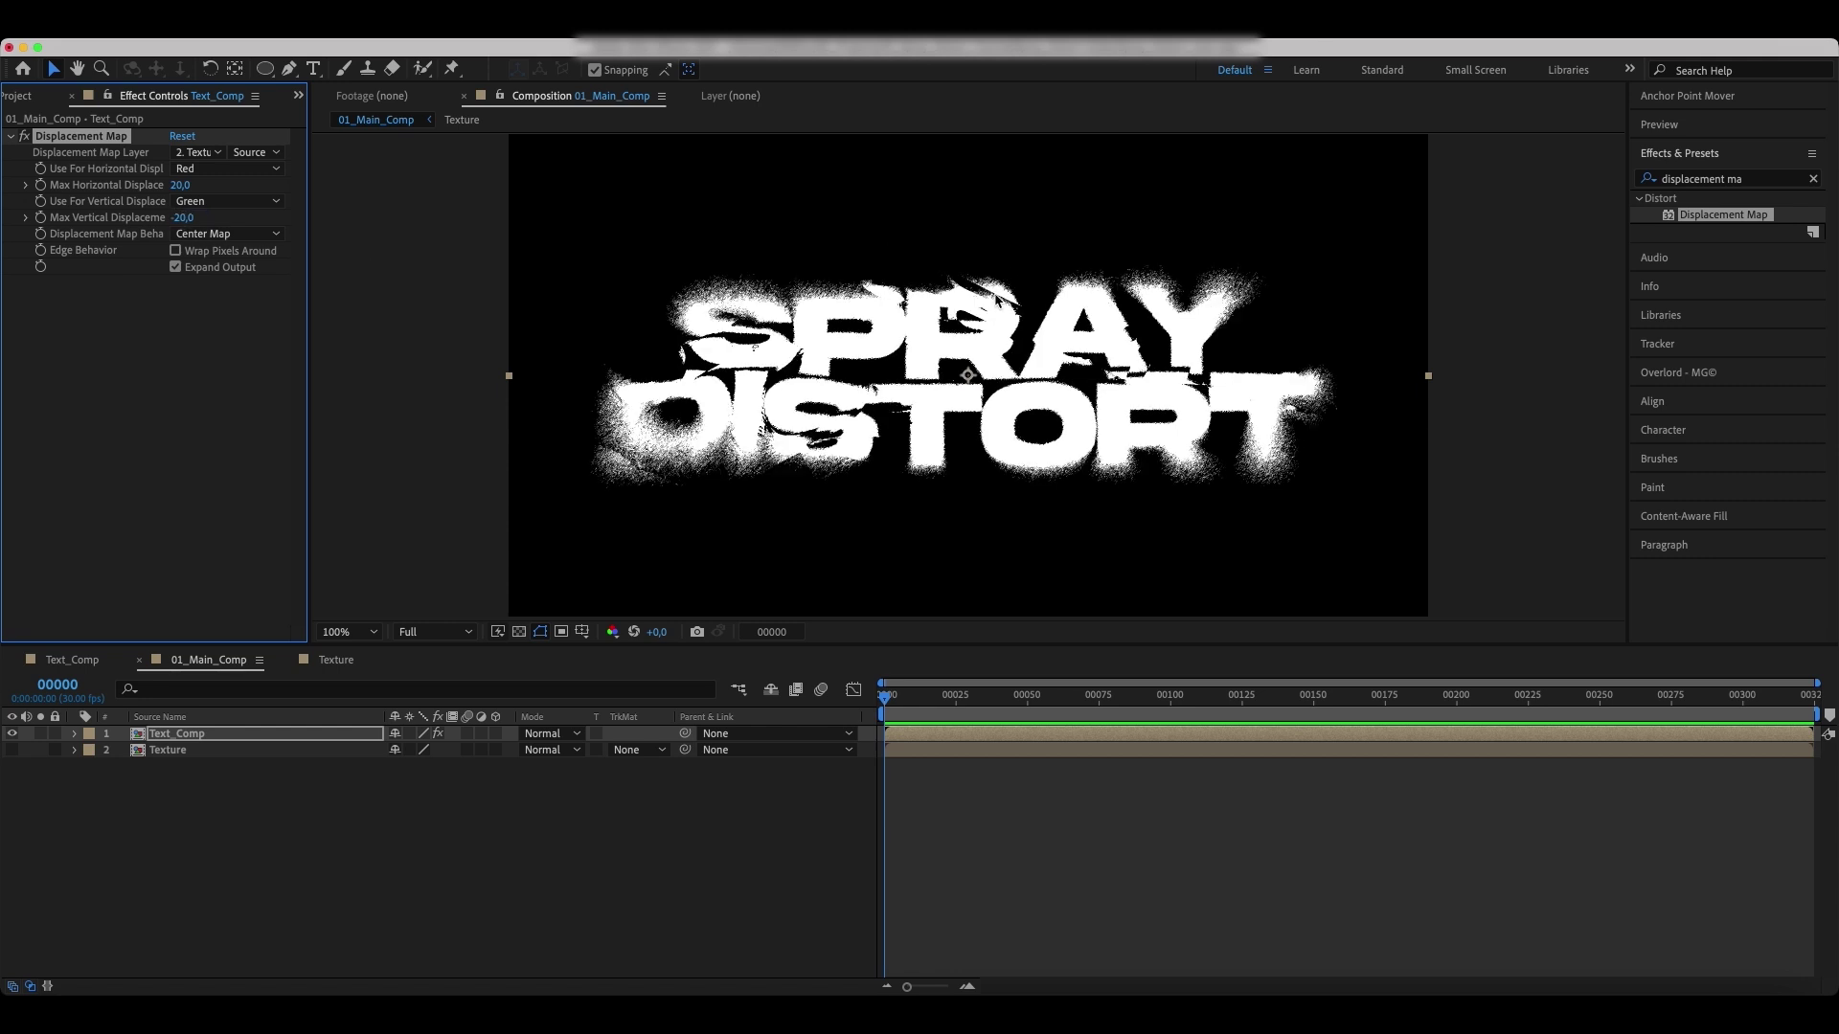
Reset maximum horizontal and vertical displacement both to 0.
click(180, 186)
text(0)
key(Return)
click(179, 218)
text(0)
key(Return)
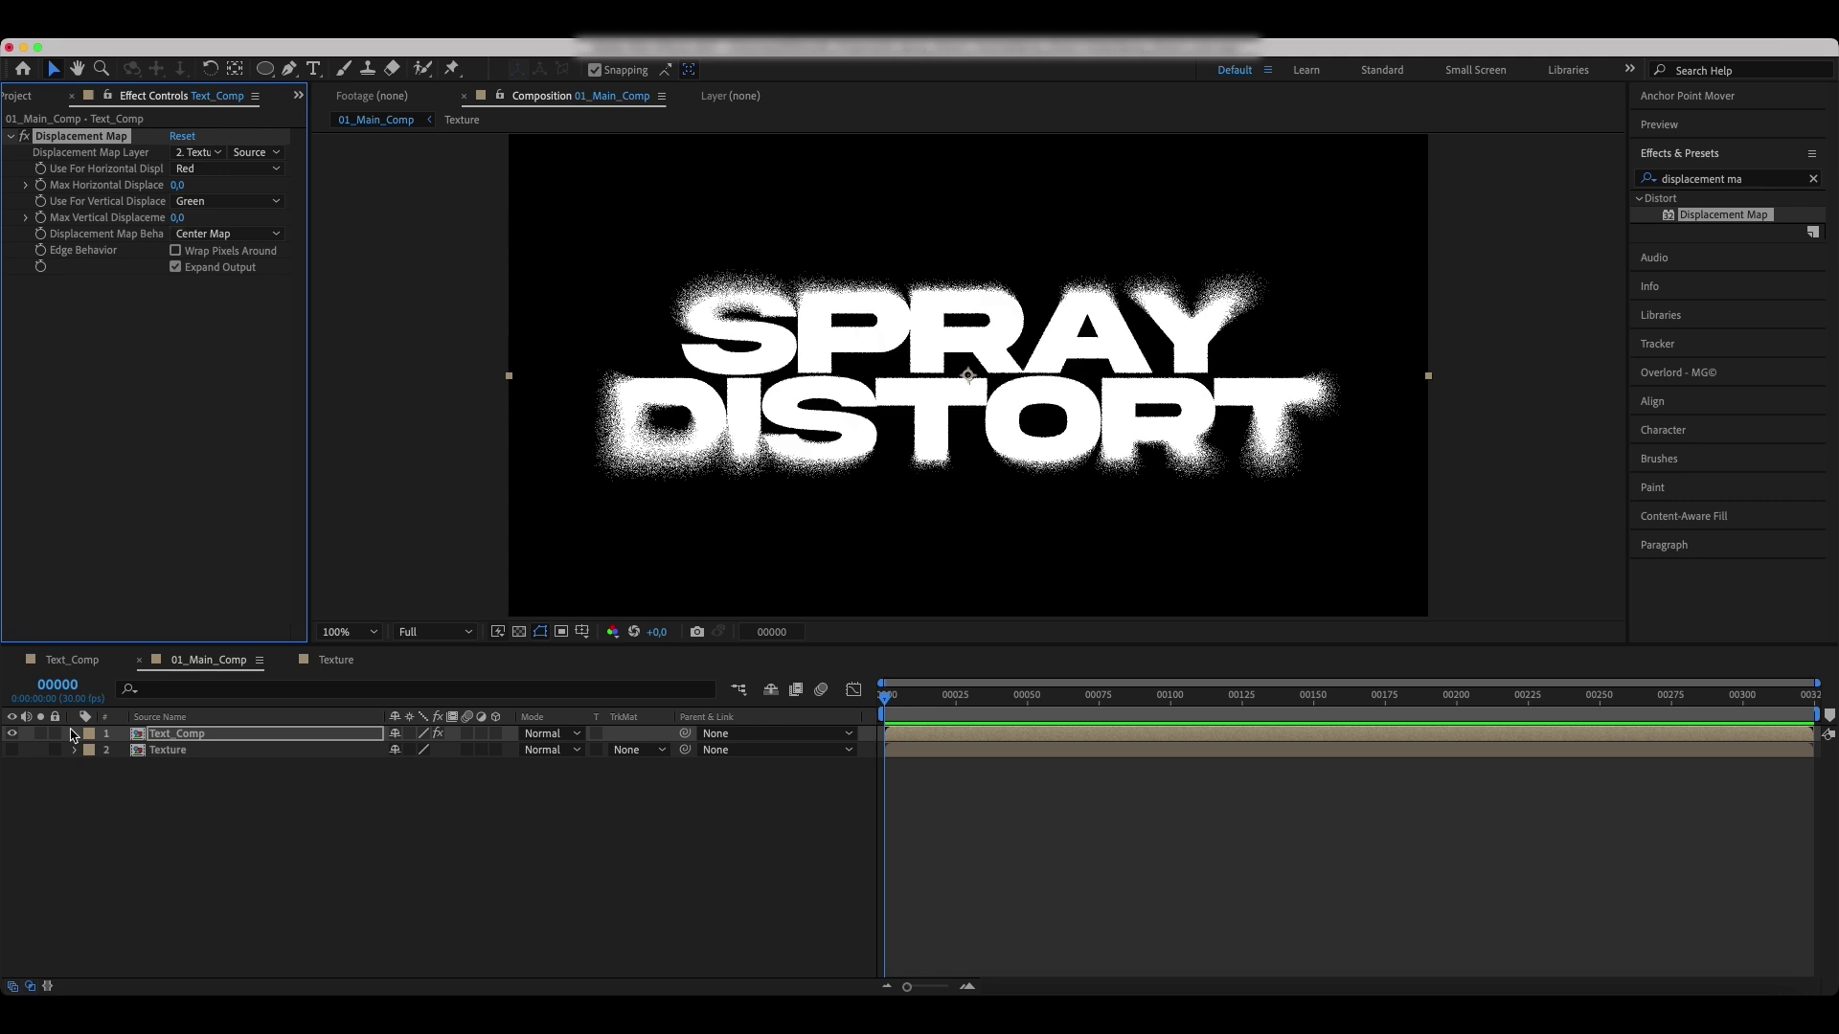
Set starting keyframes for both displacement amounts at frame 0.
click(192, 742)
key(e)
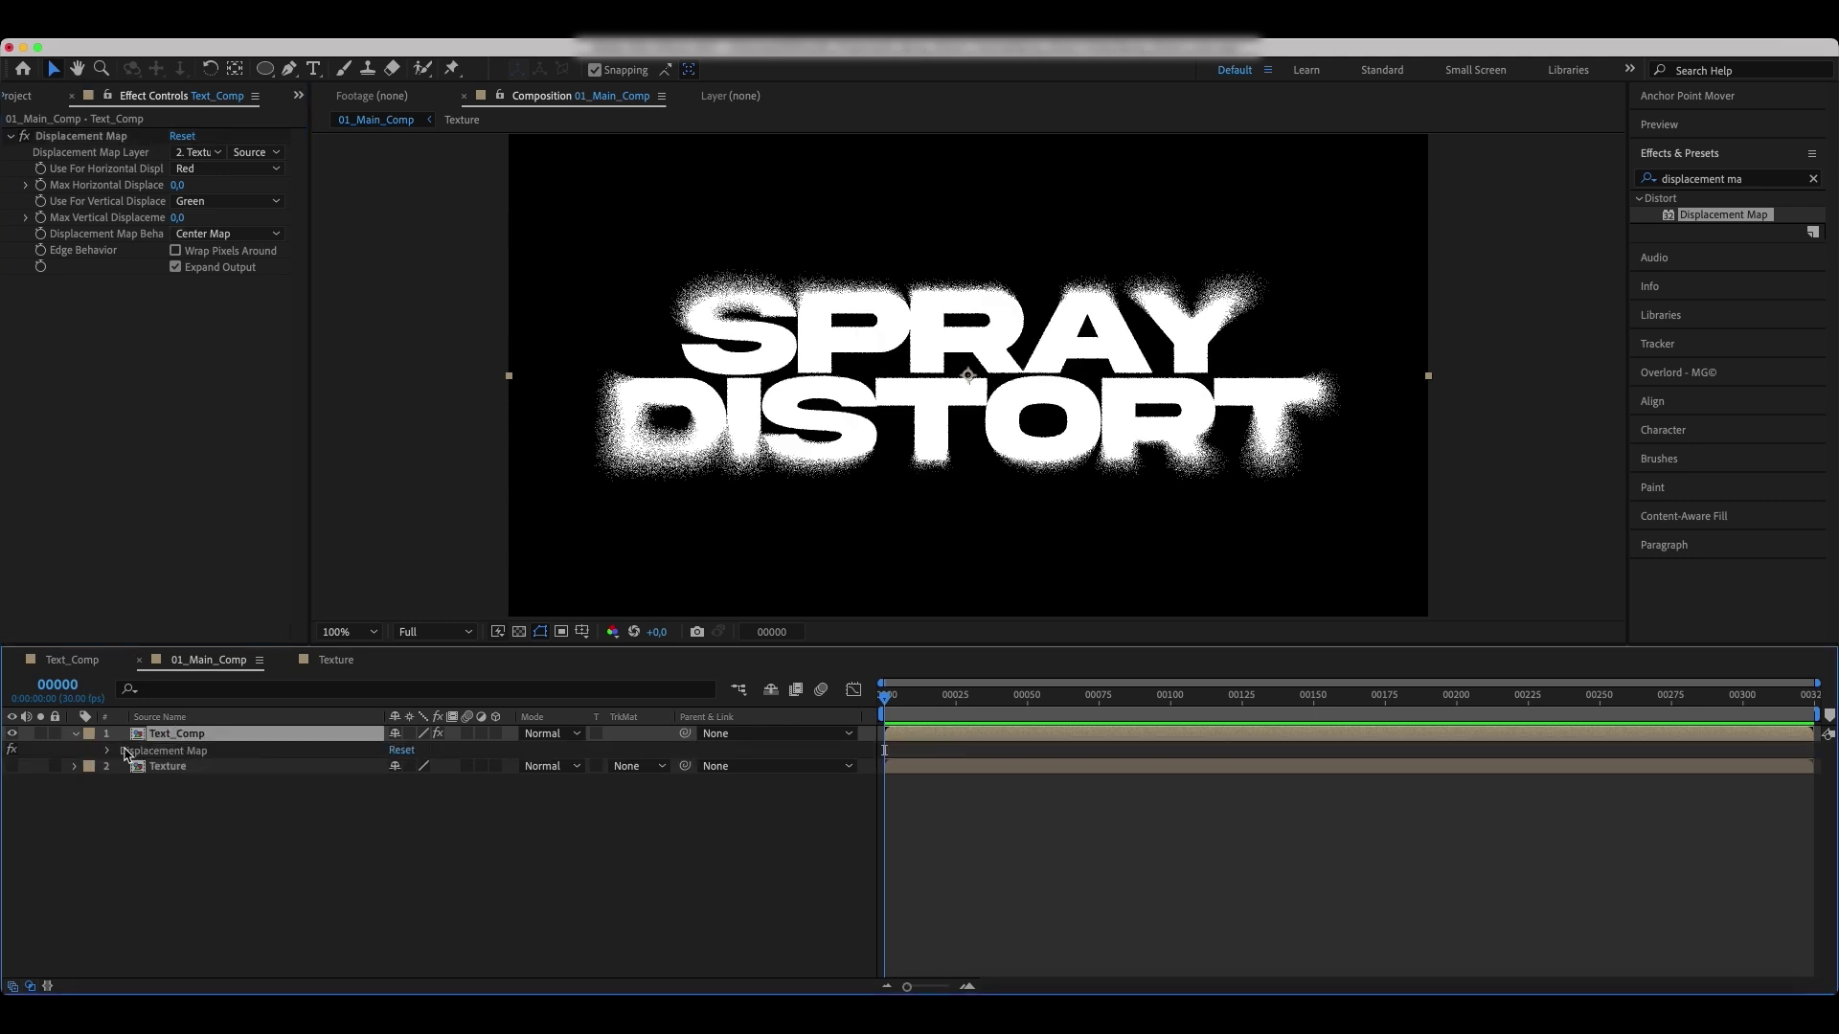
click(108, 751)
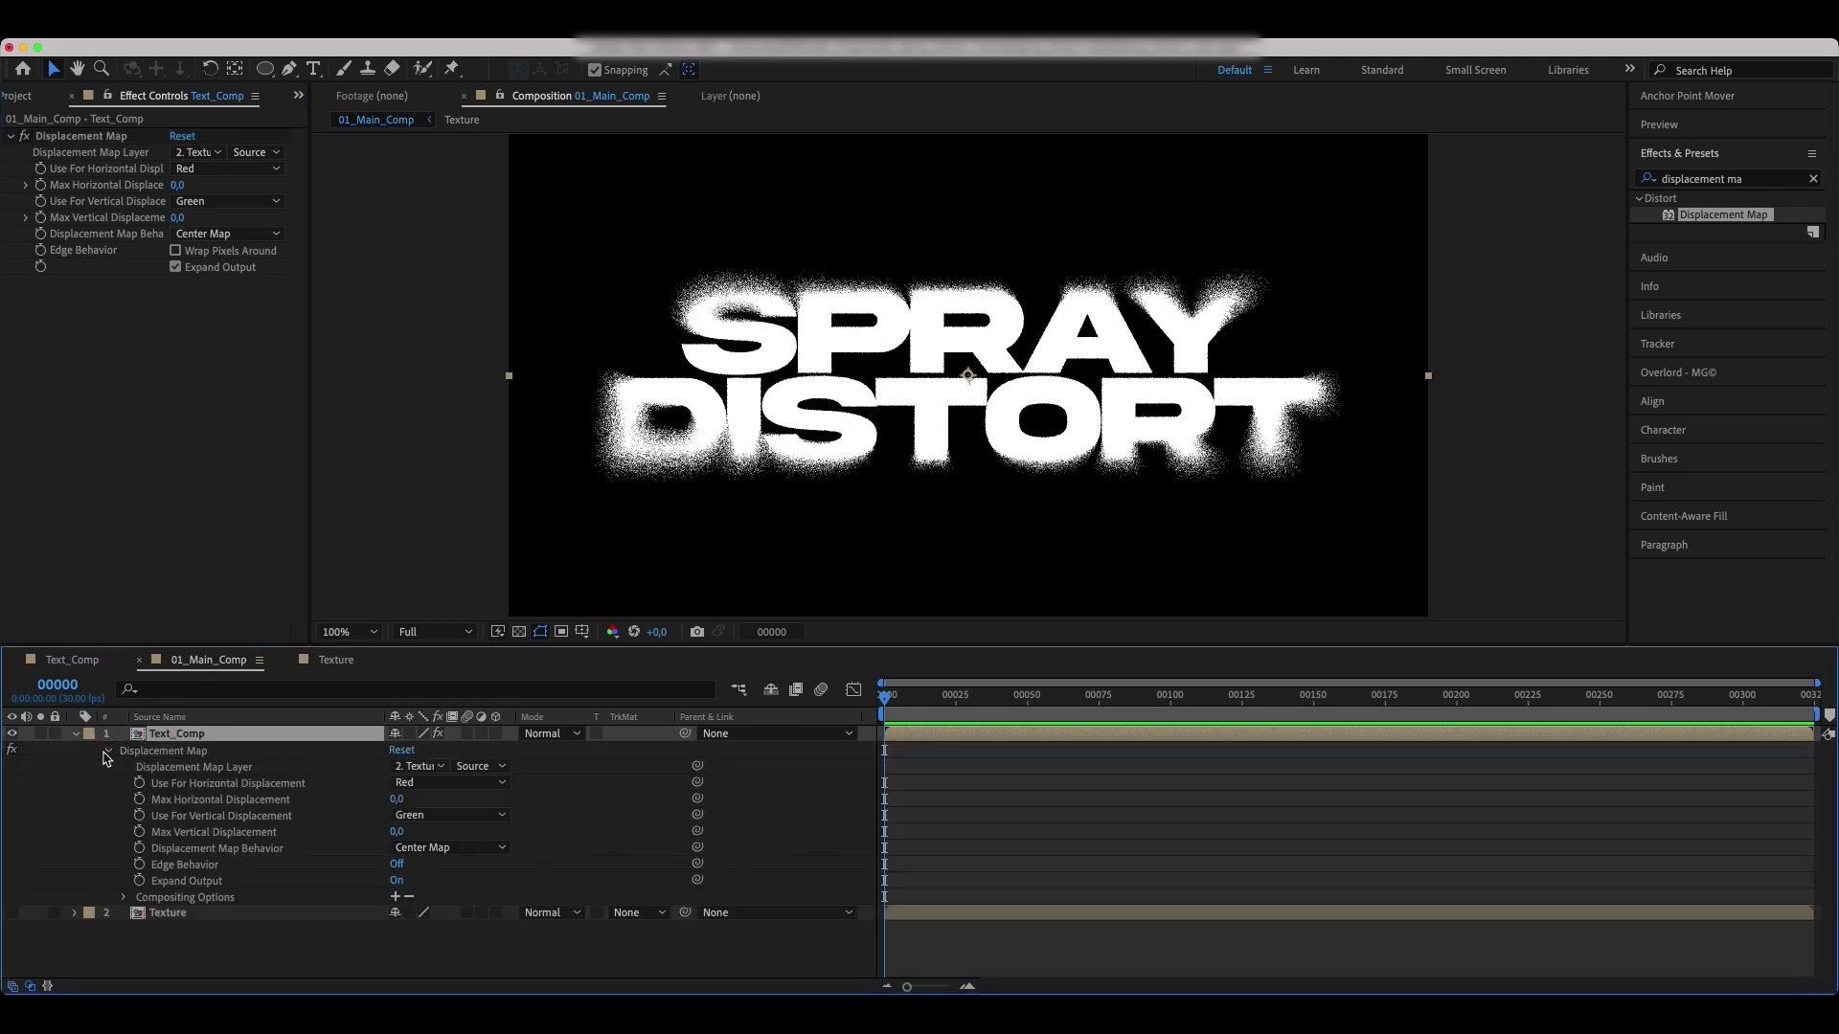
click(141, 801)
click(139, 831)
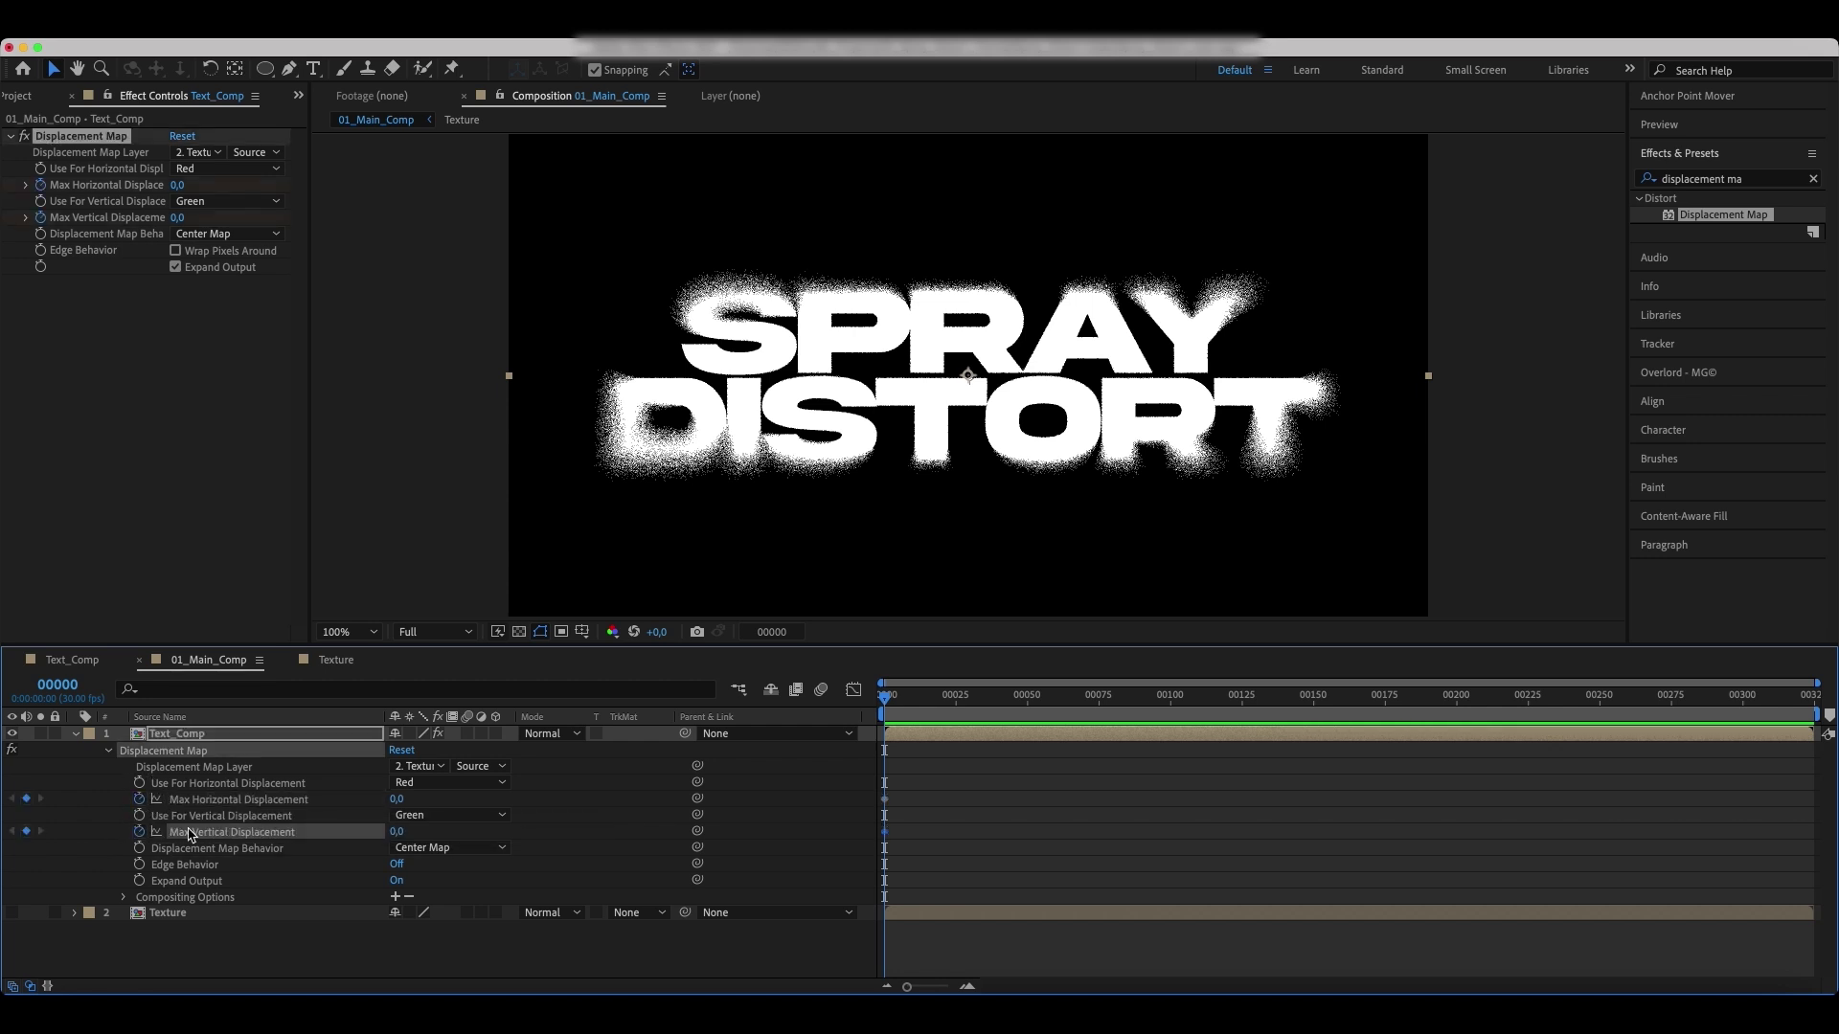
At frame 50, key horizontal displacement 20 and vertical -20, then select both keyframes.
click(1024, 714)
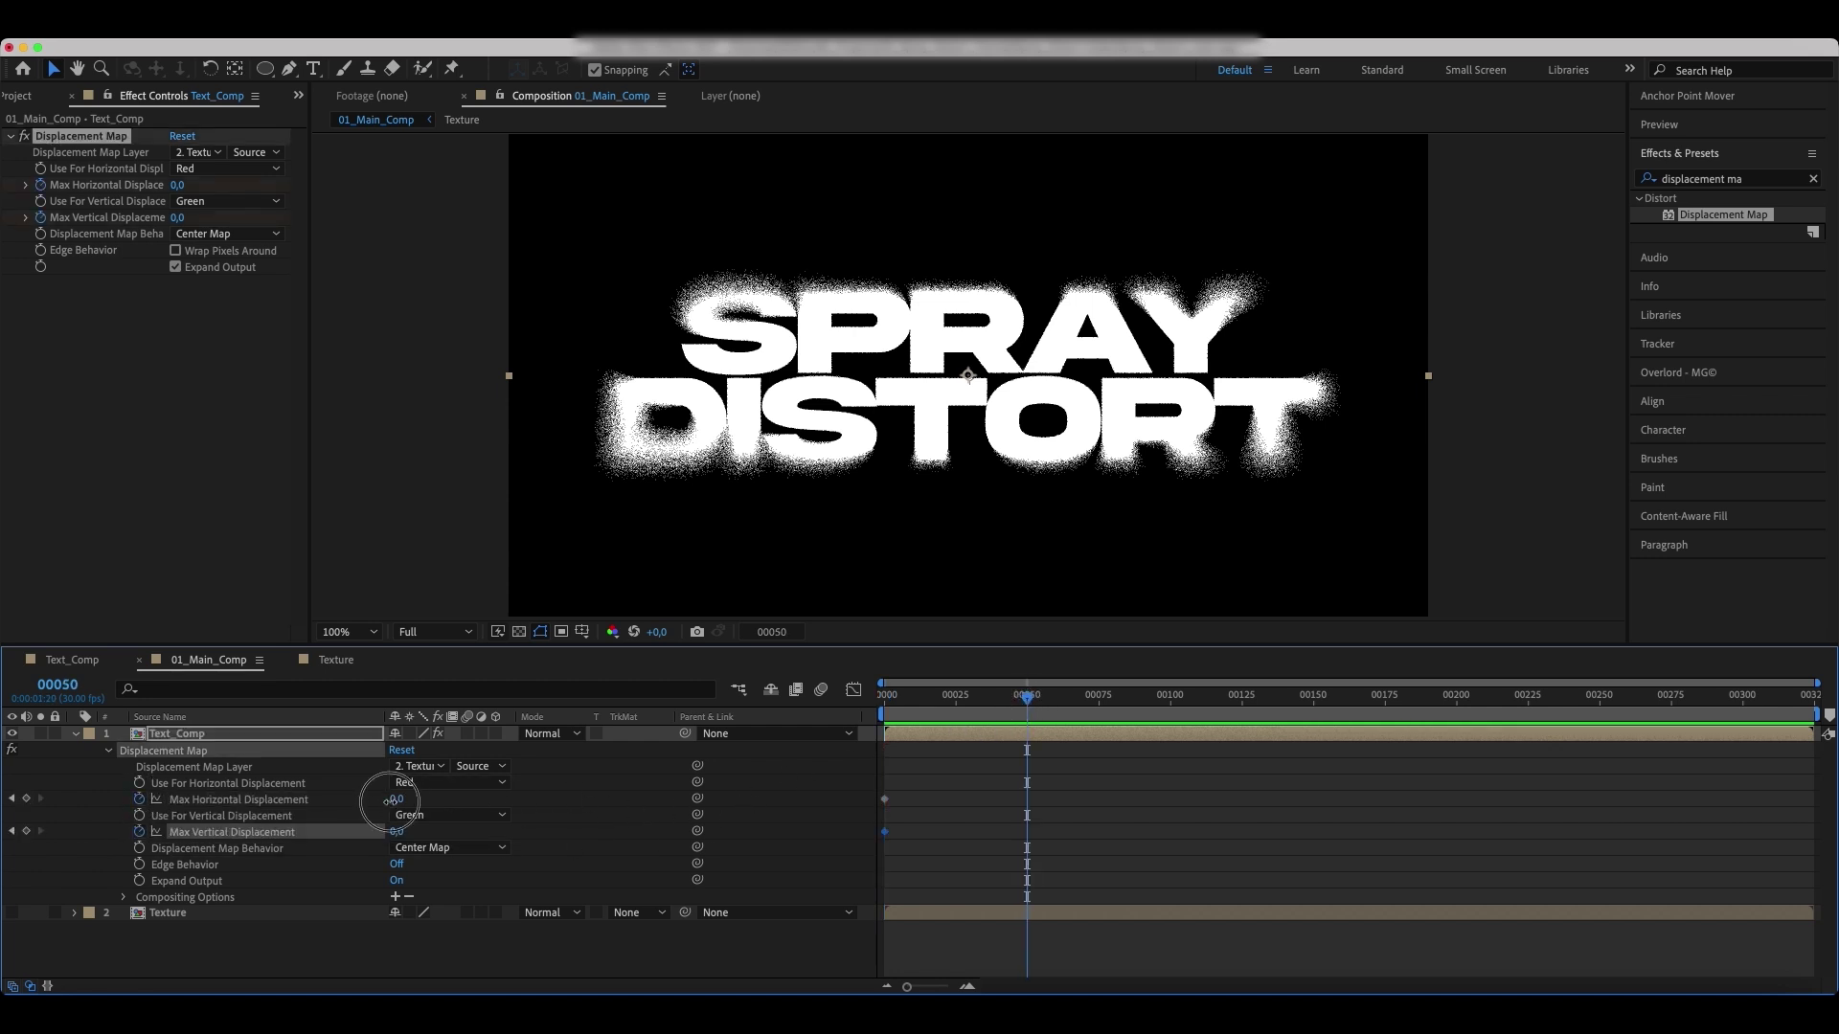
click(397, 799)
text(20)
key(Return)
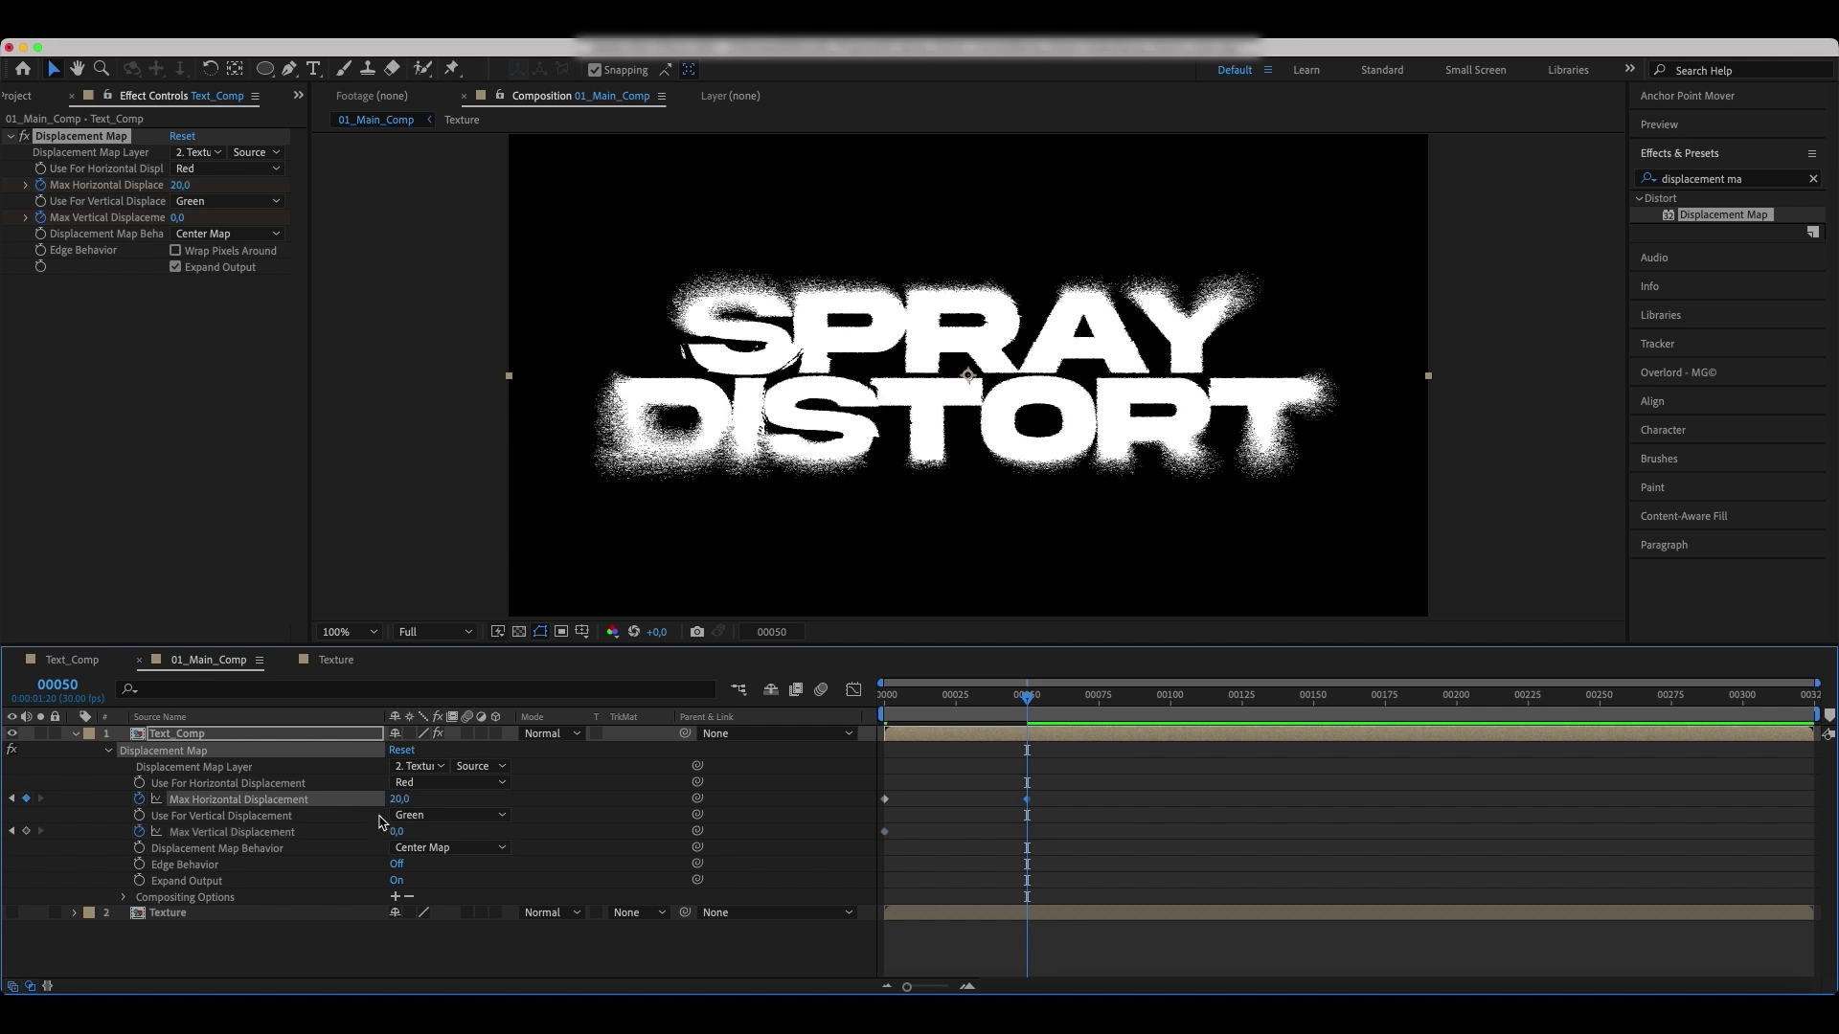
click(395, 832)
text(-20)
key(Return)
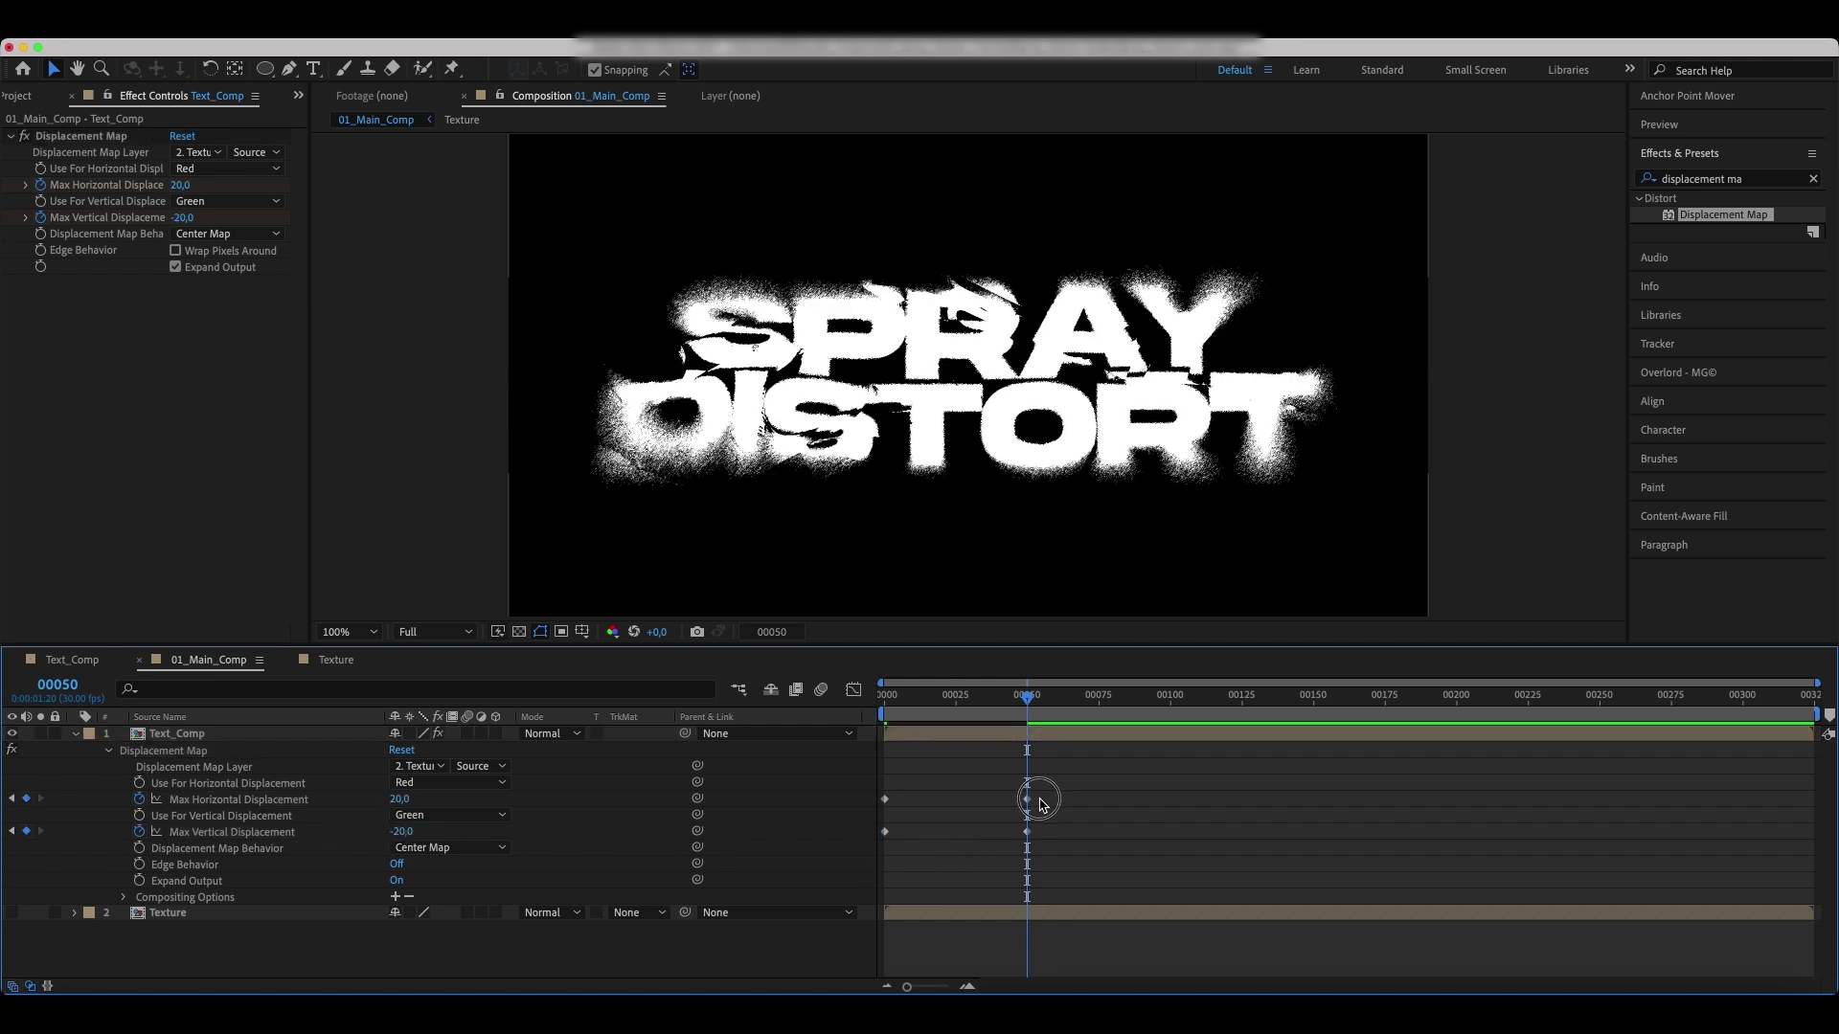
drag(1035, 792, 882, 837)
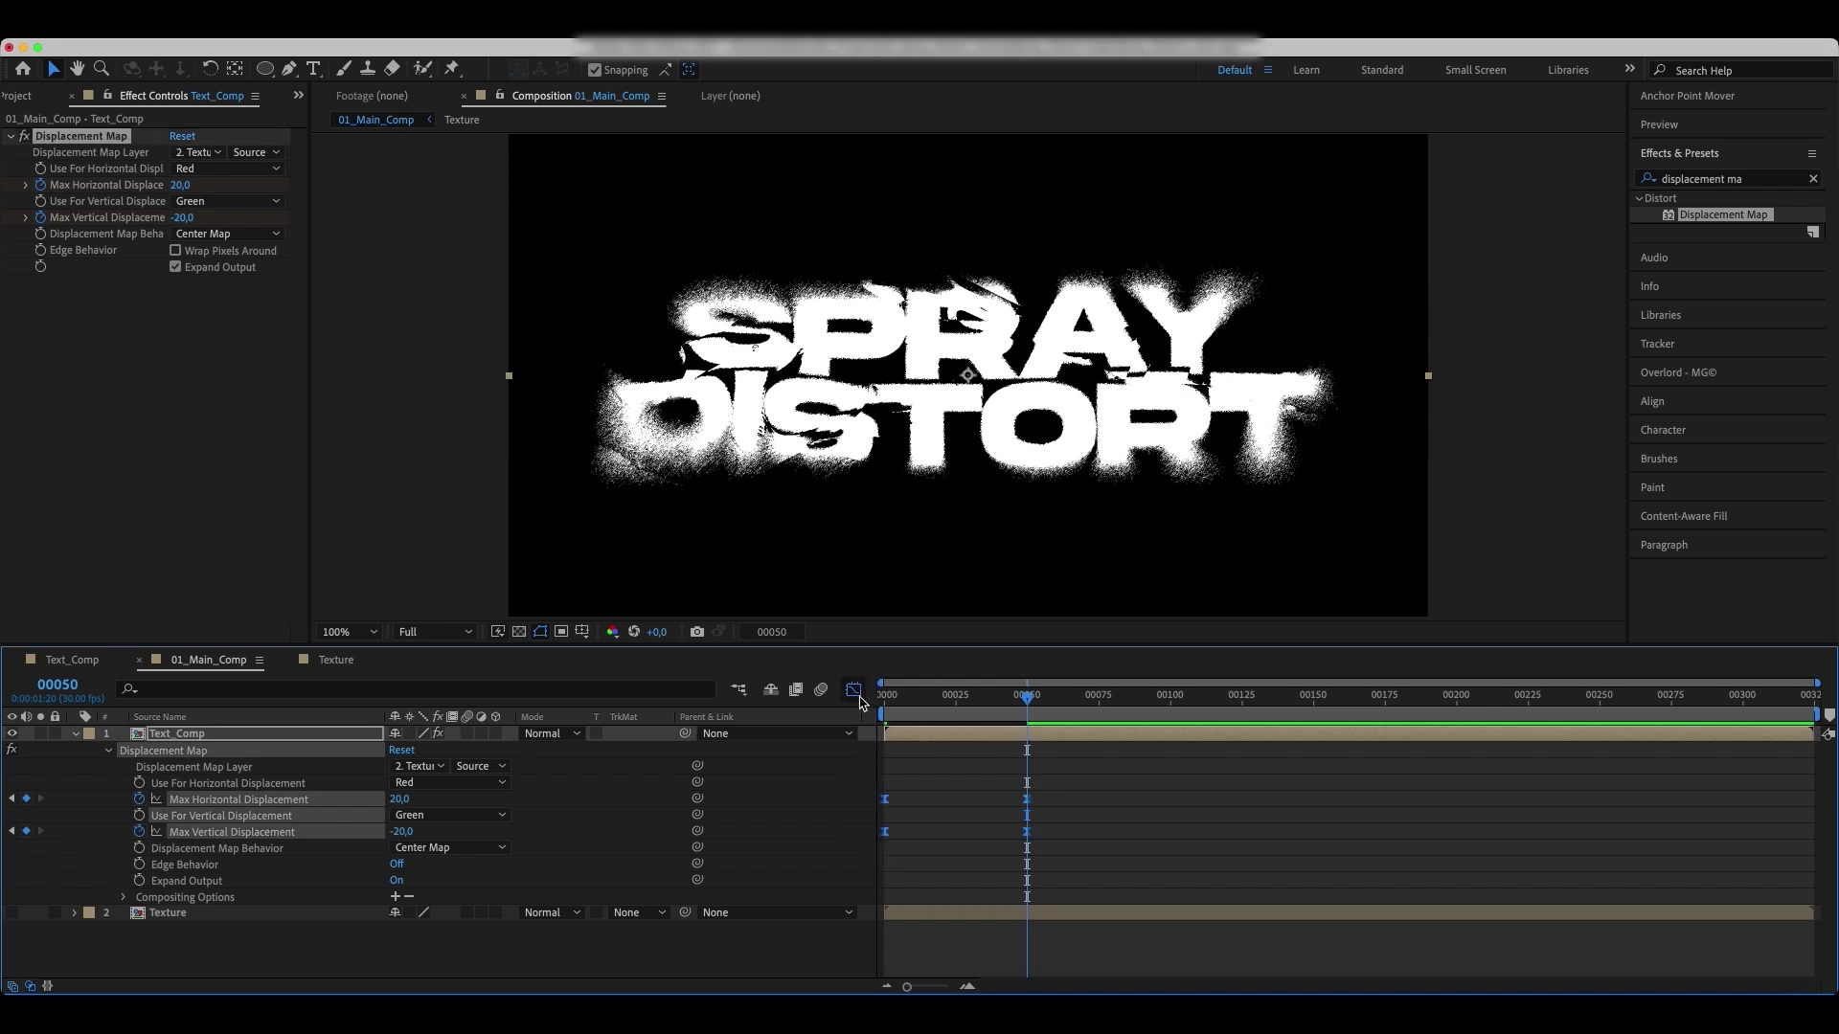
Drag the Graph Editor influence handles for an early speed spike, then preview from the start.
click(854, 689)
mouse_move(1002, 837)
mouse_down()
mouse_move(871, 852)
mouse_move(966, 852)
mouse_up()
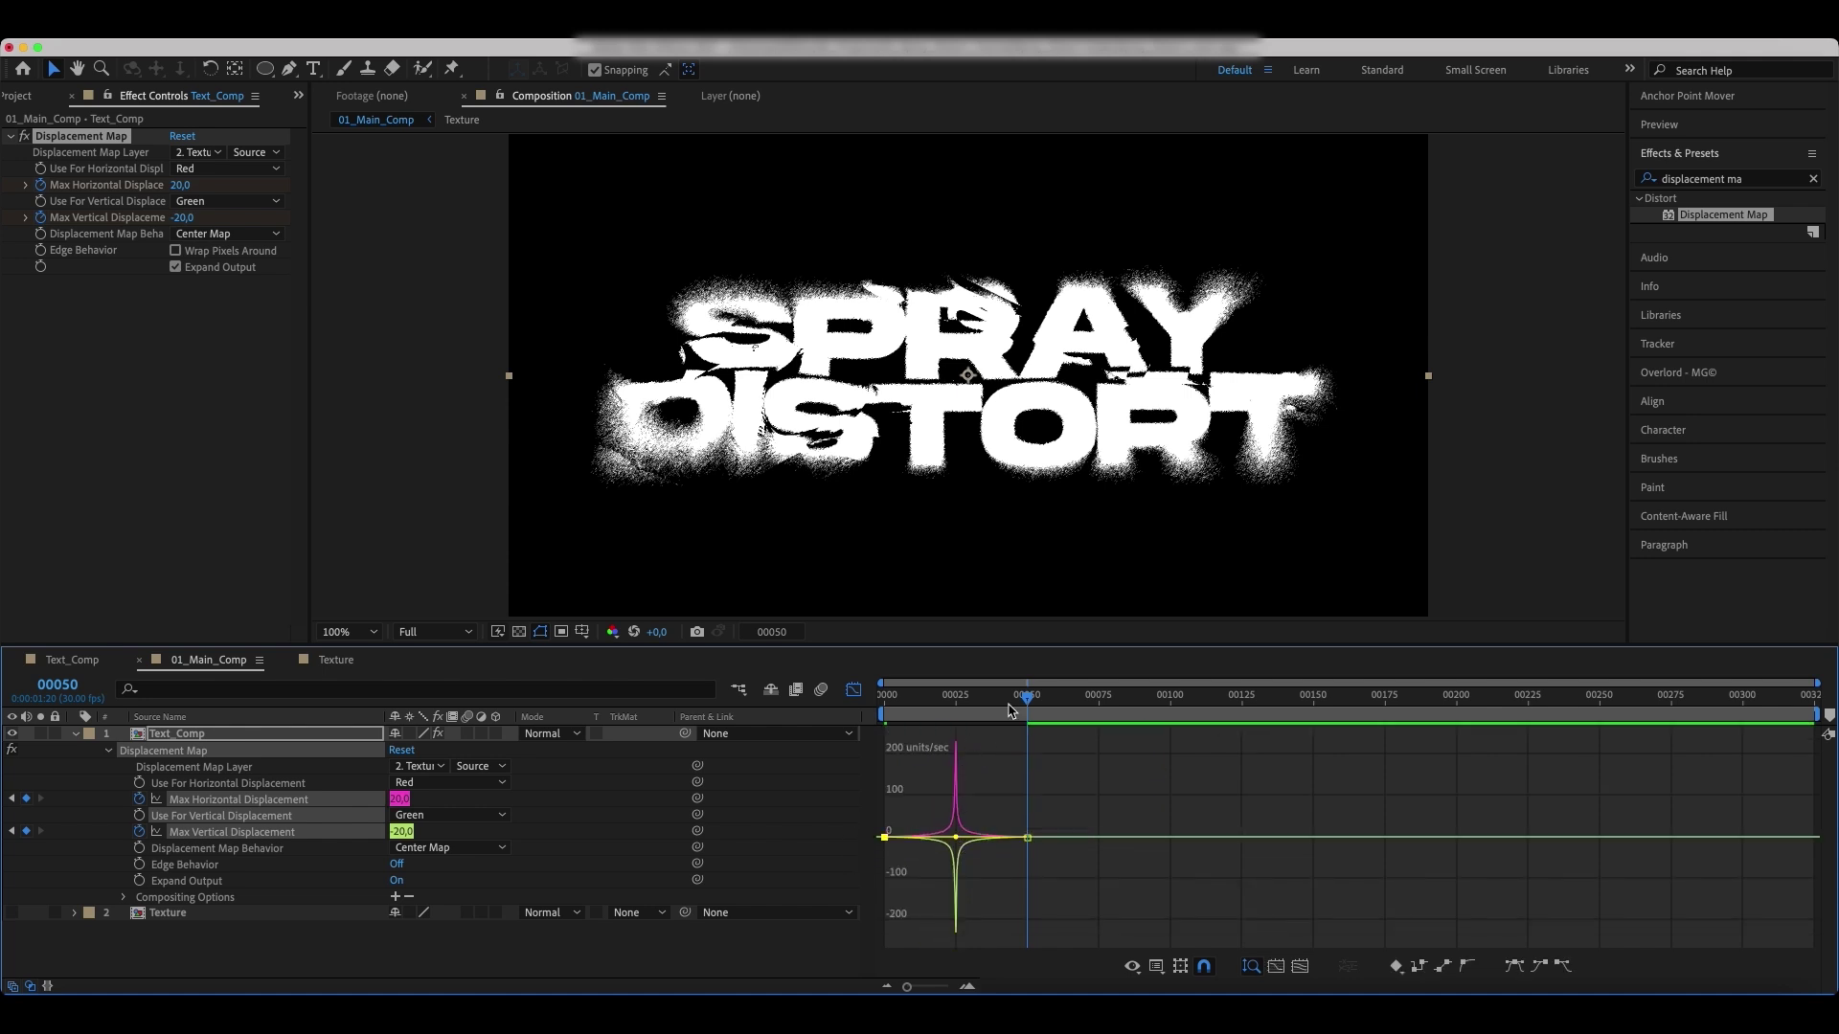
key(Home)
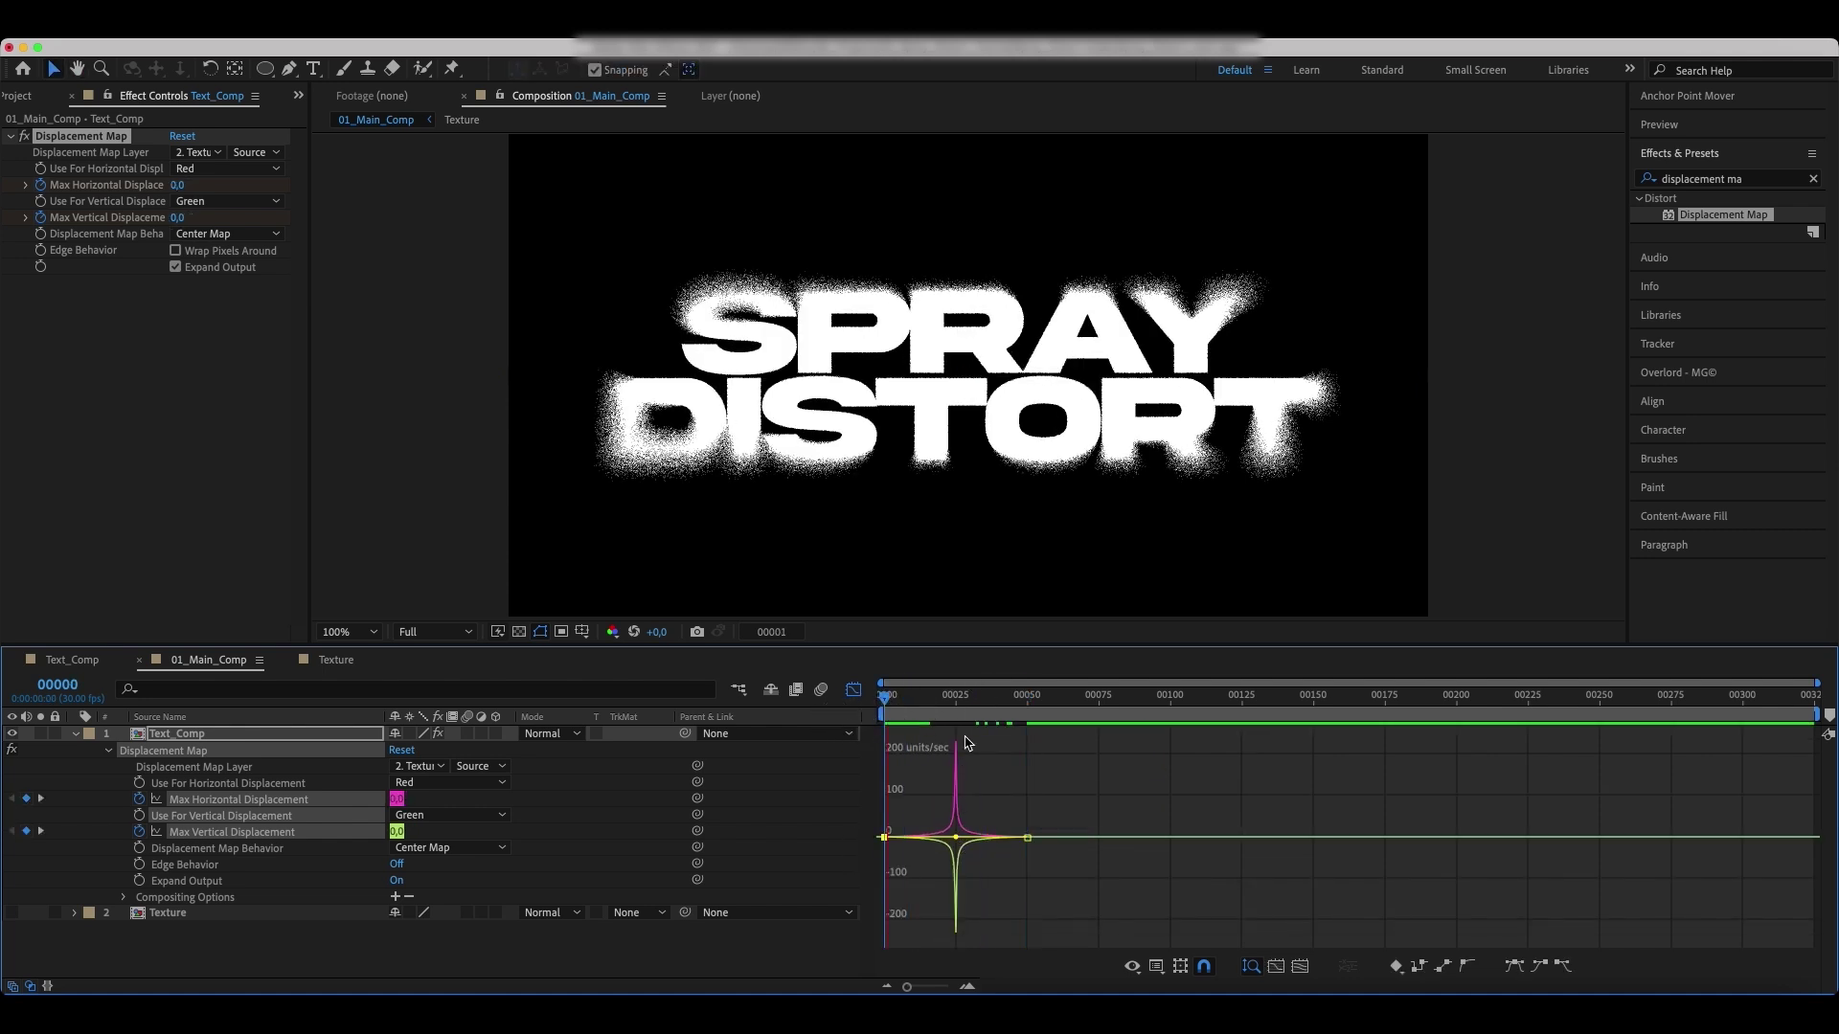
key(space)
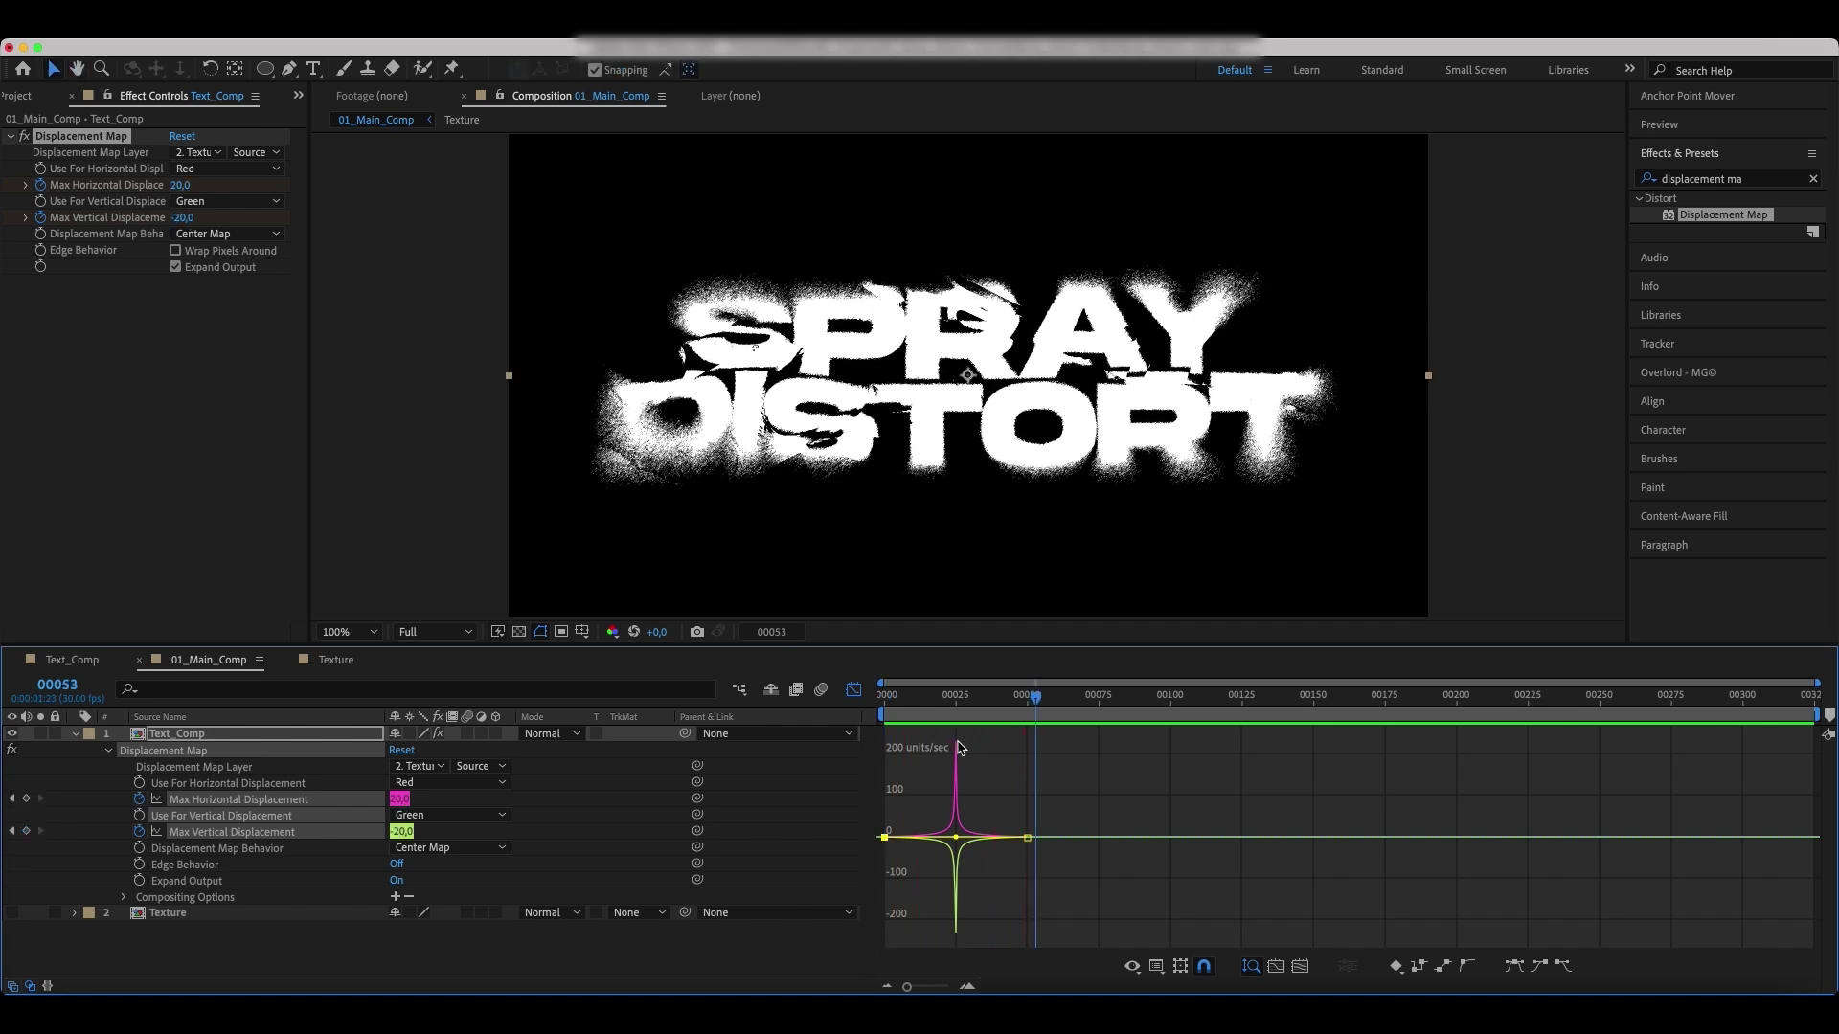
Add Texture_2 as a layer, move Text_Comp below Texture, and set Text_Comp to Difference mode.
click(854, 690)
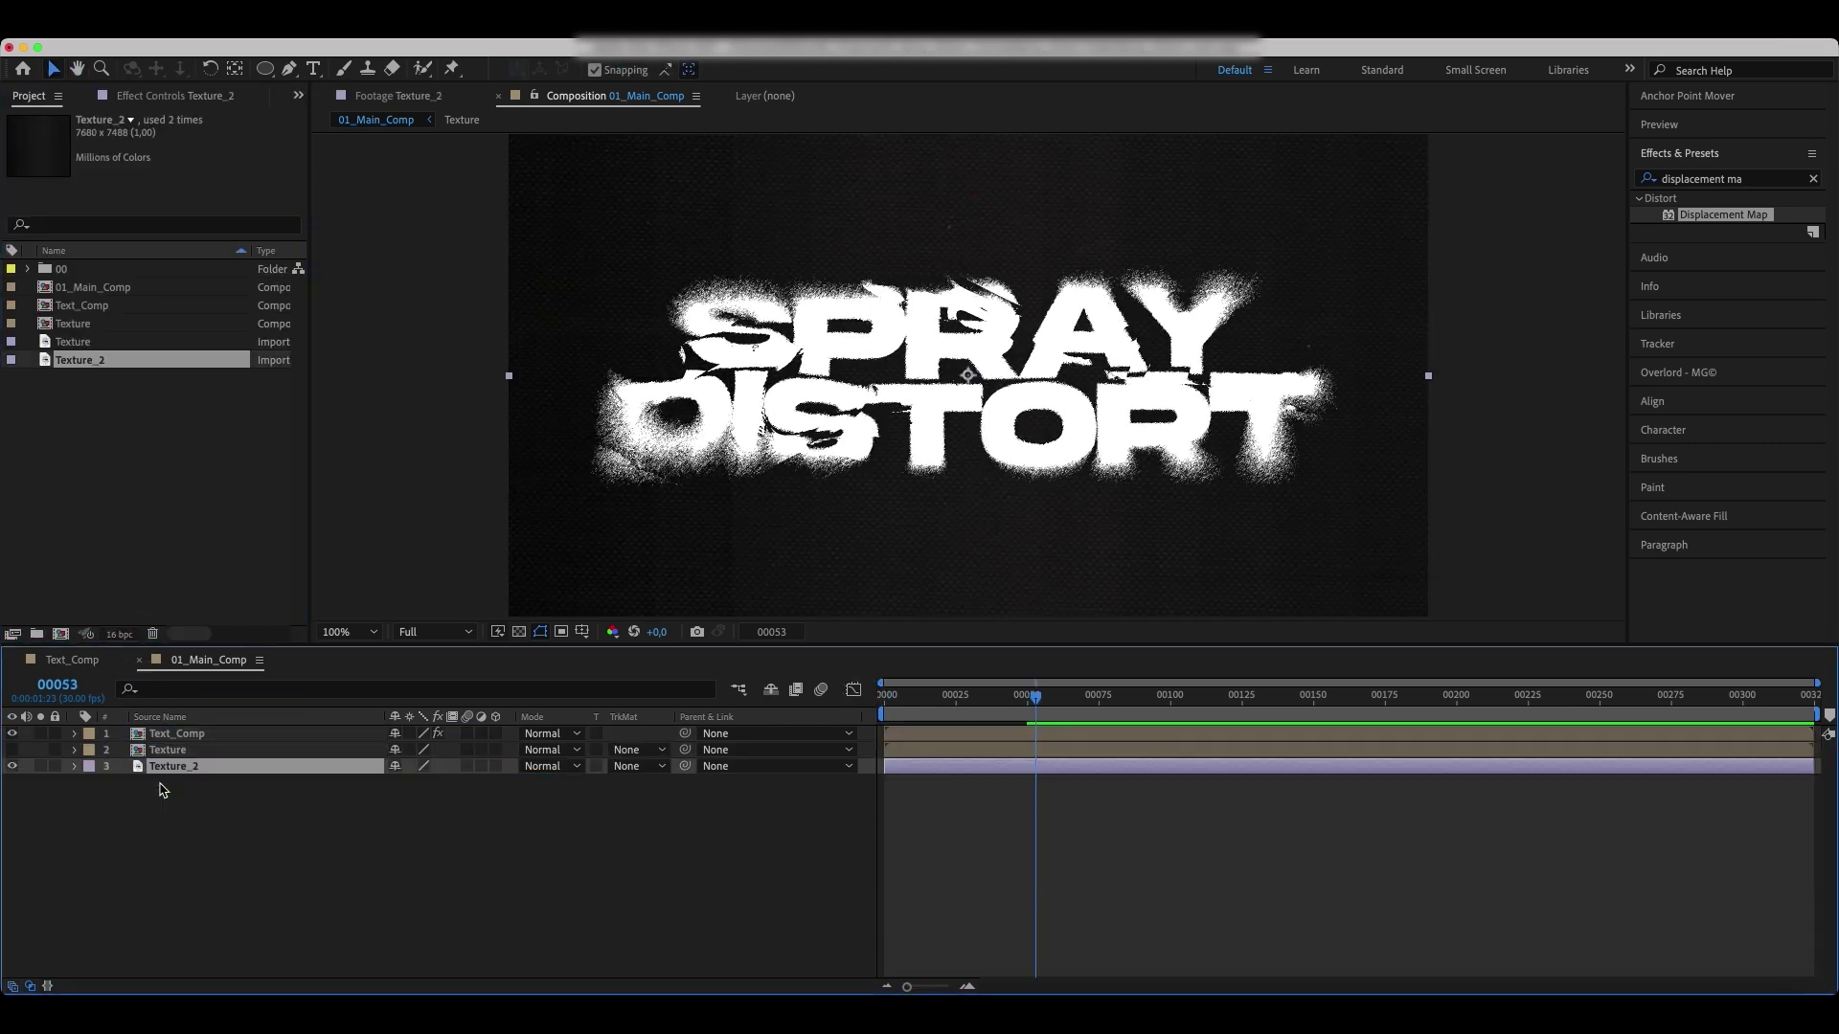
drag(173, 733, 173, 757)
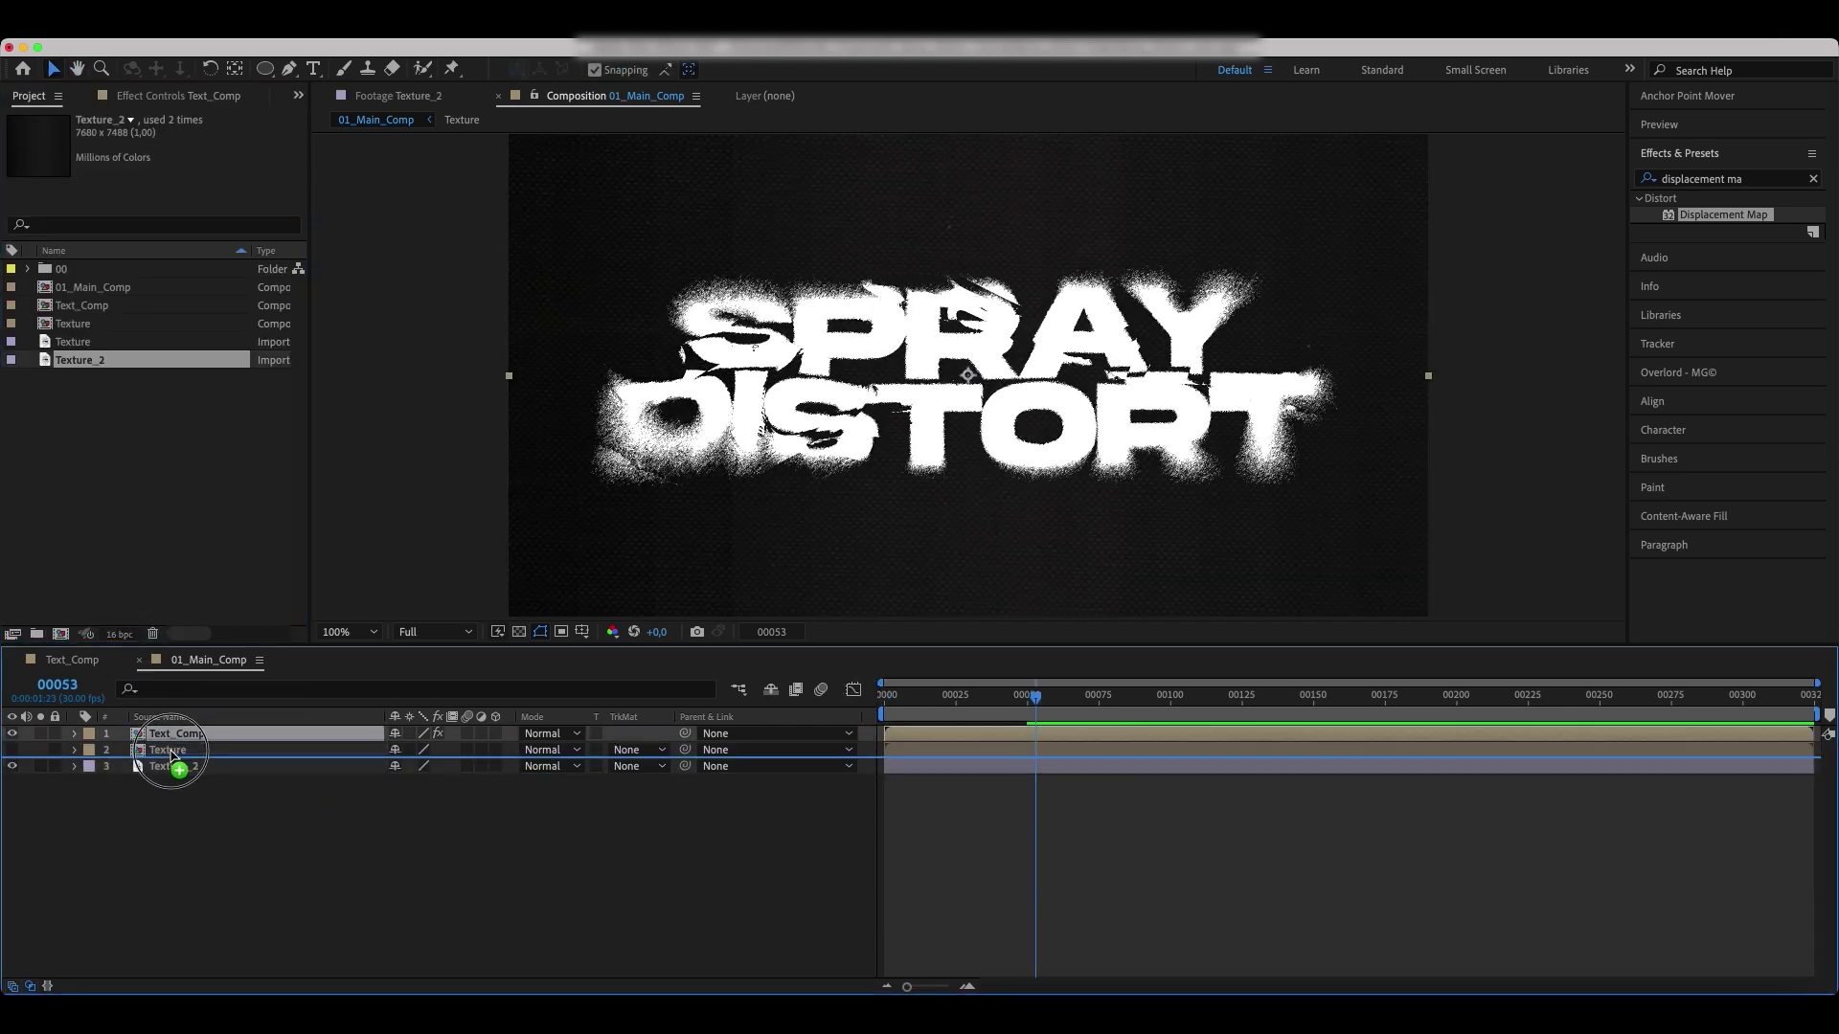
click(551, 751)
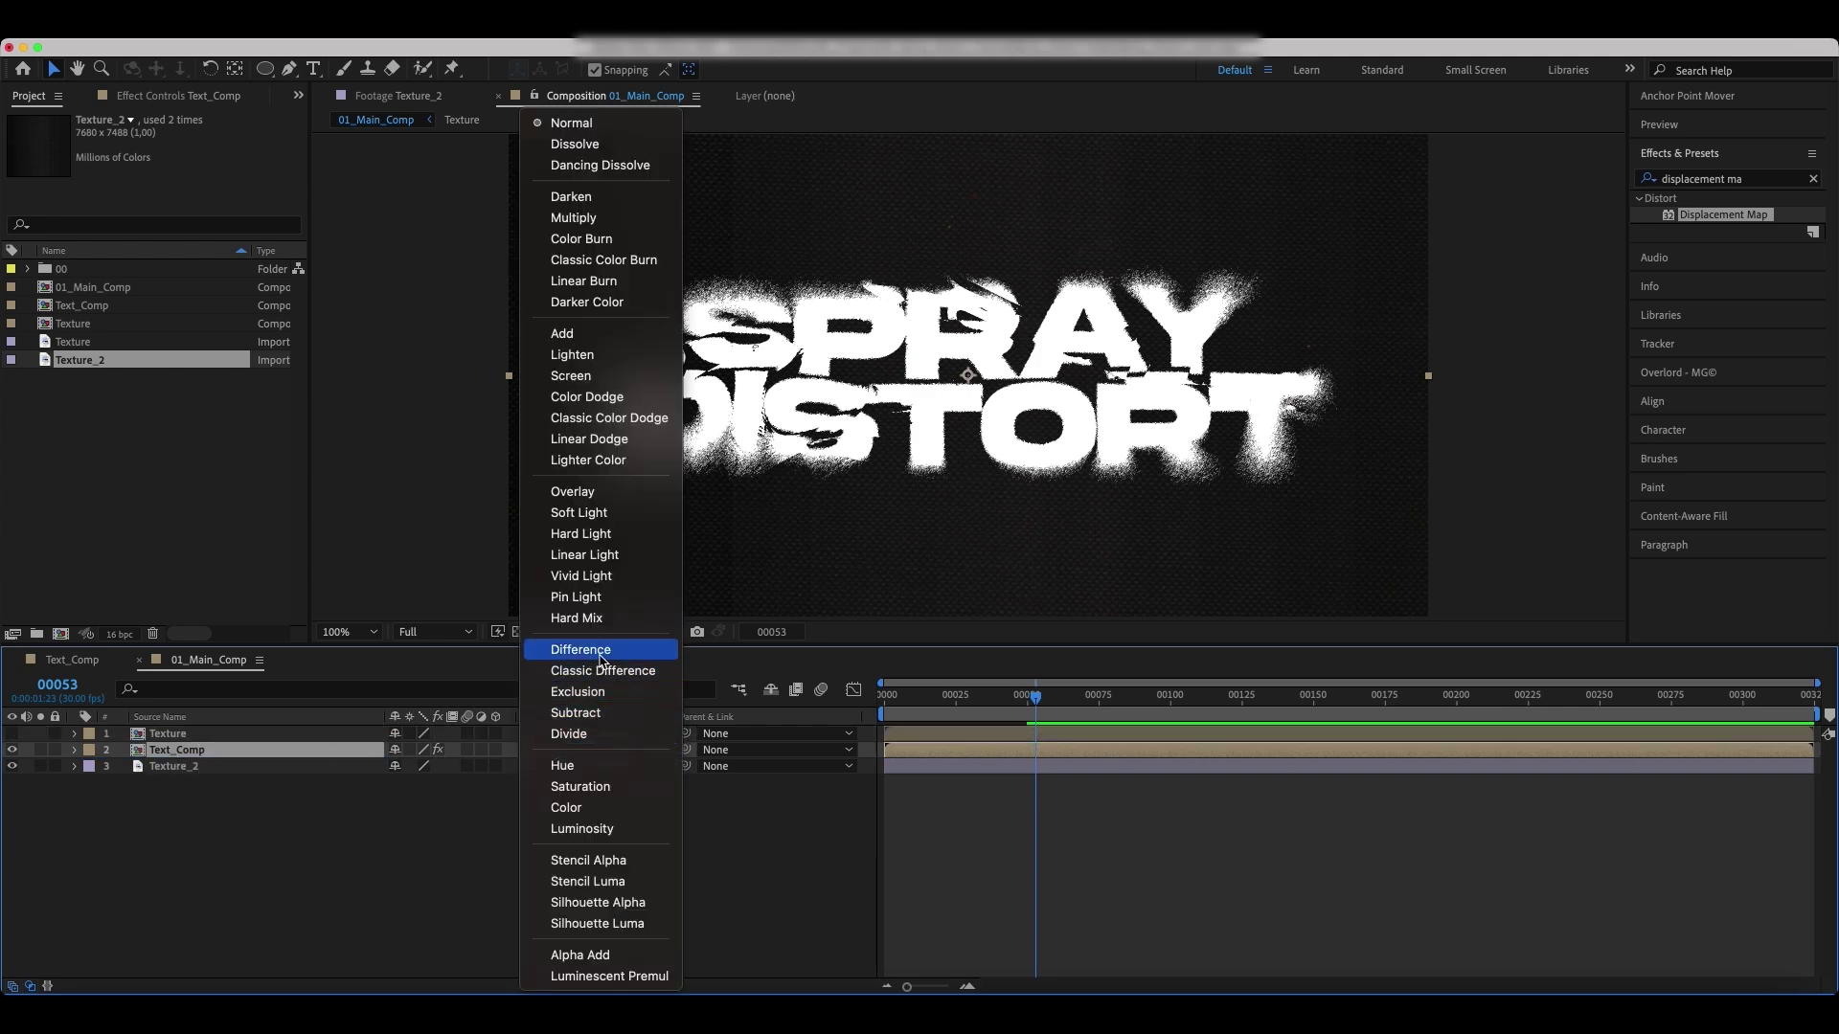
click(587, 655)
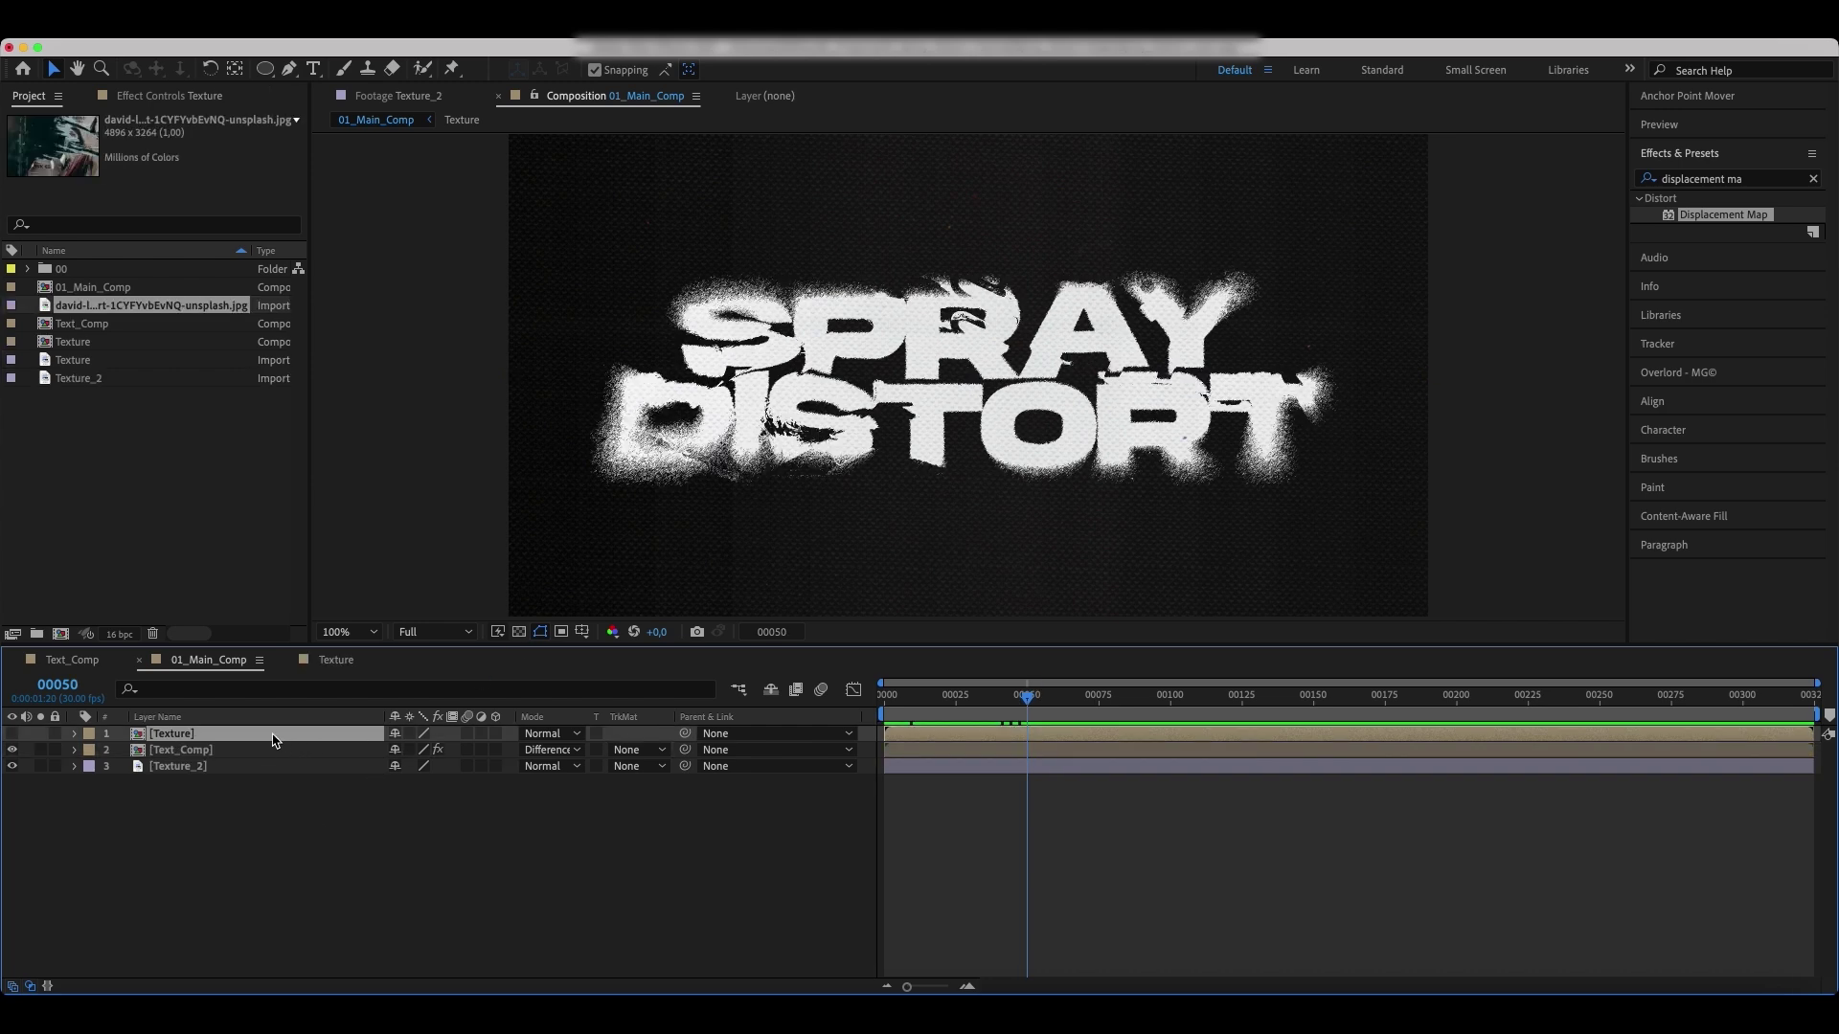
Add a second Displacement Map whose map layer is Texture_2 with Effects & Masks.
double_click(1725, 215)
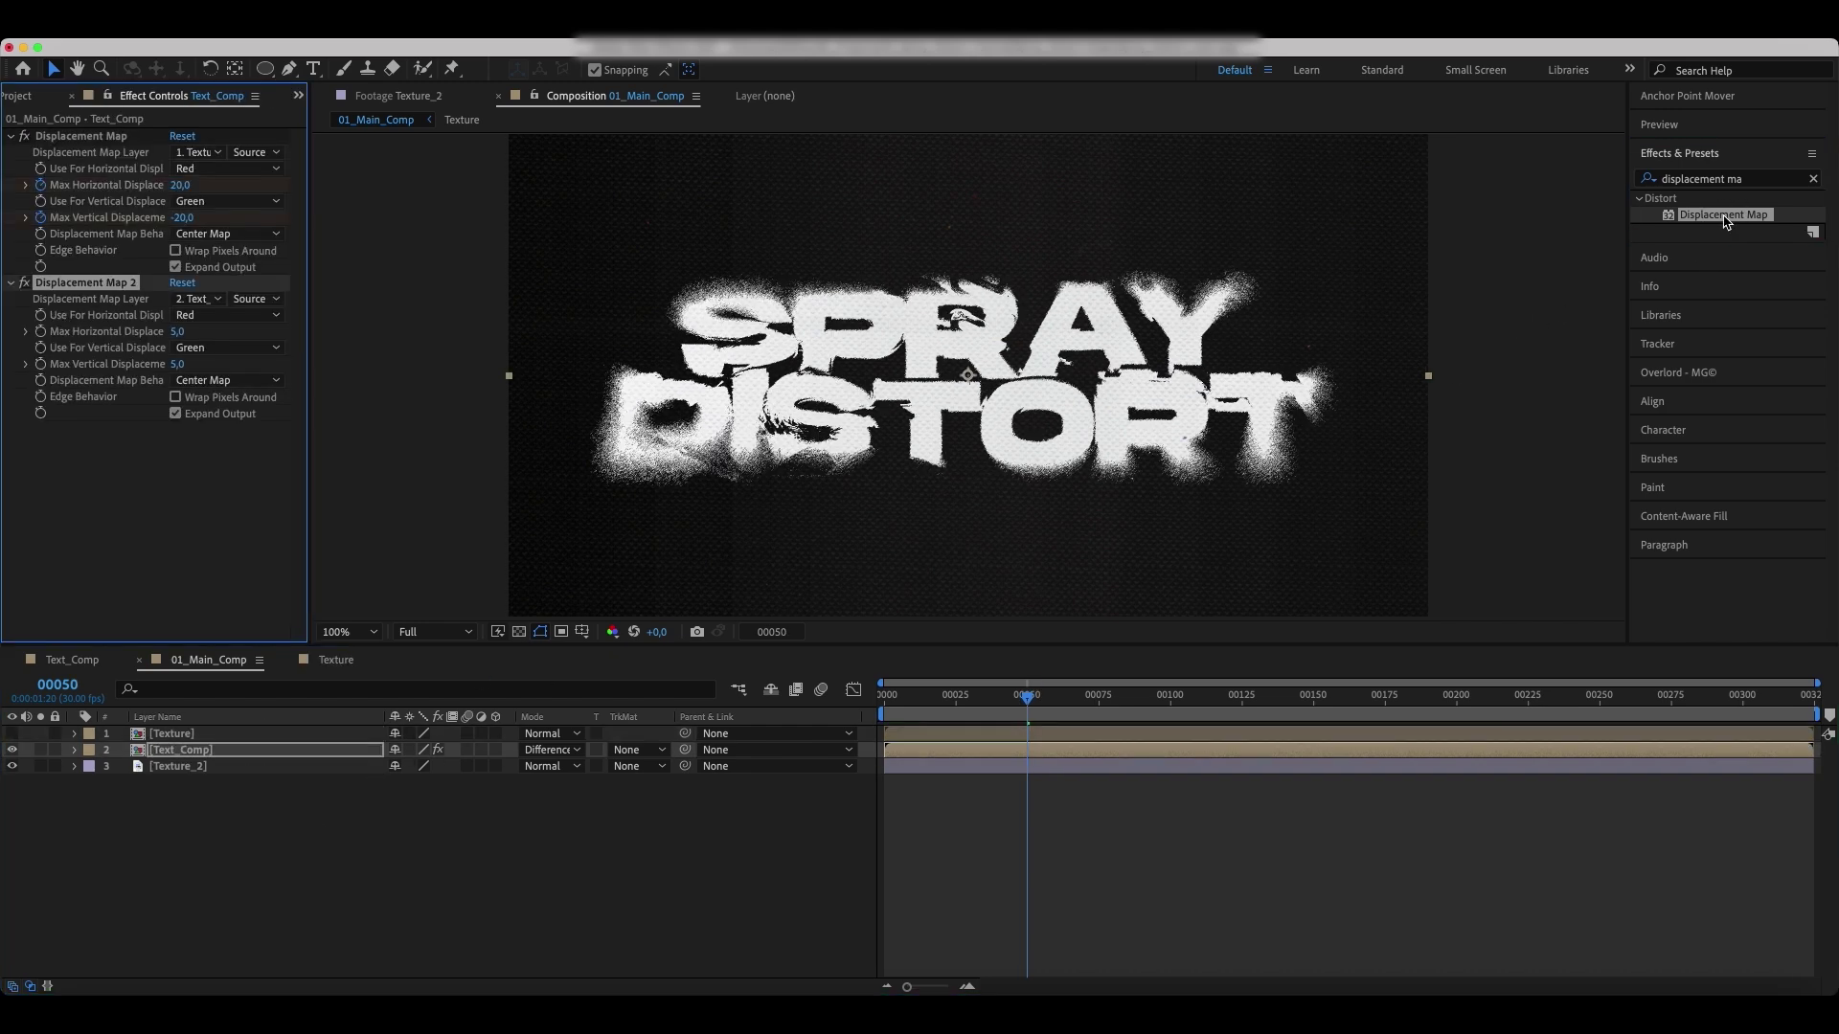
click(202, 301)
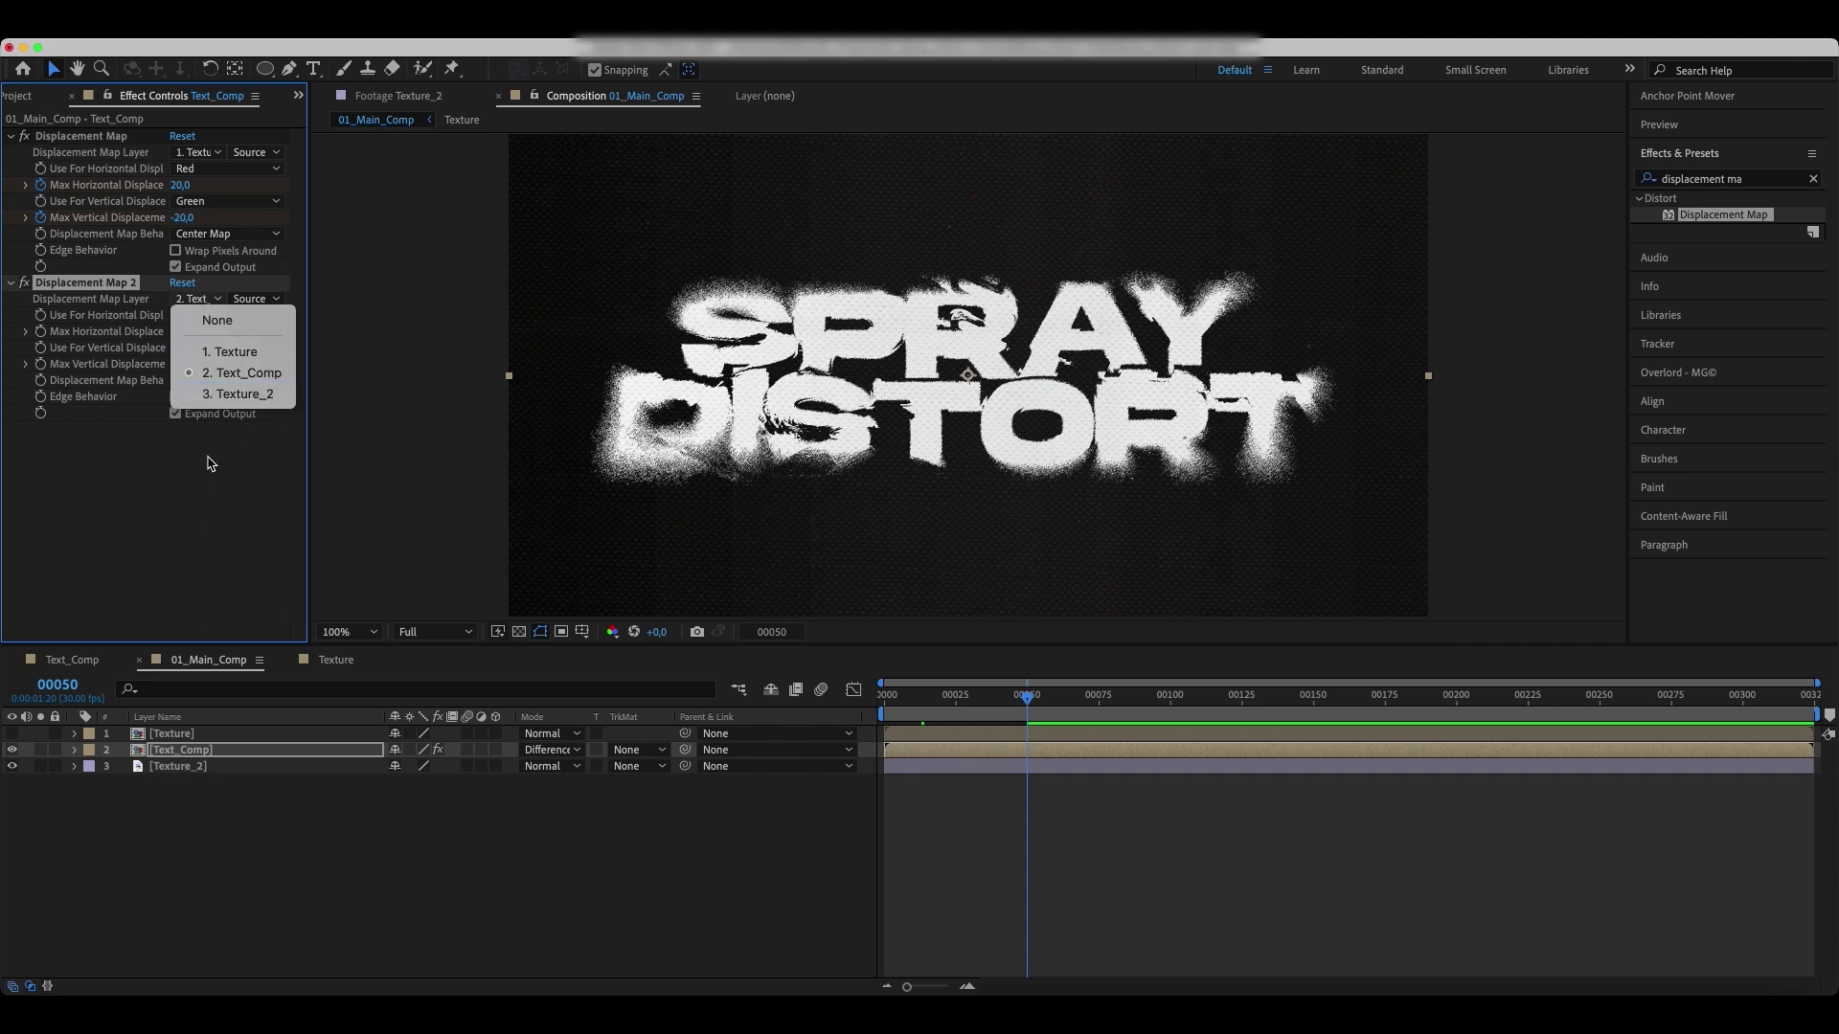
click(237, 394)
click(256, 299)
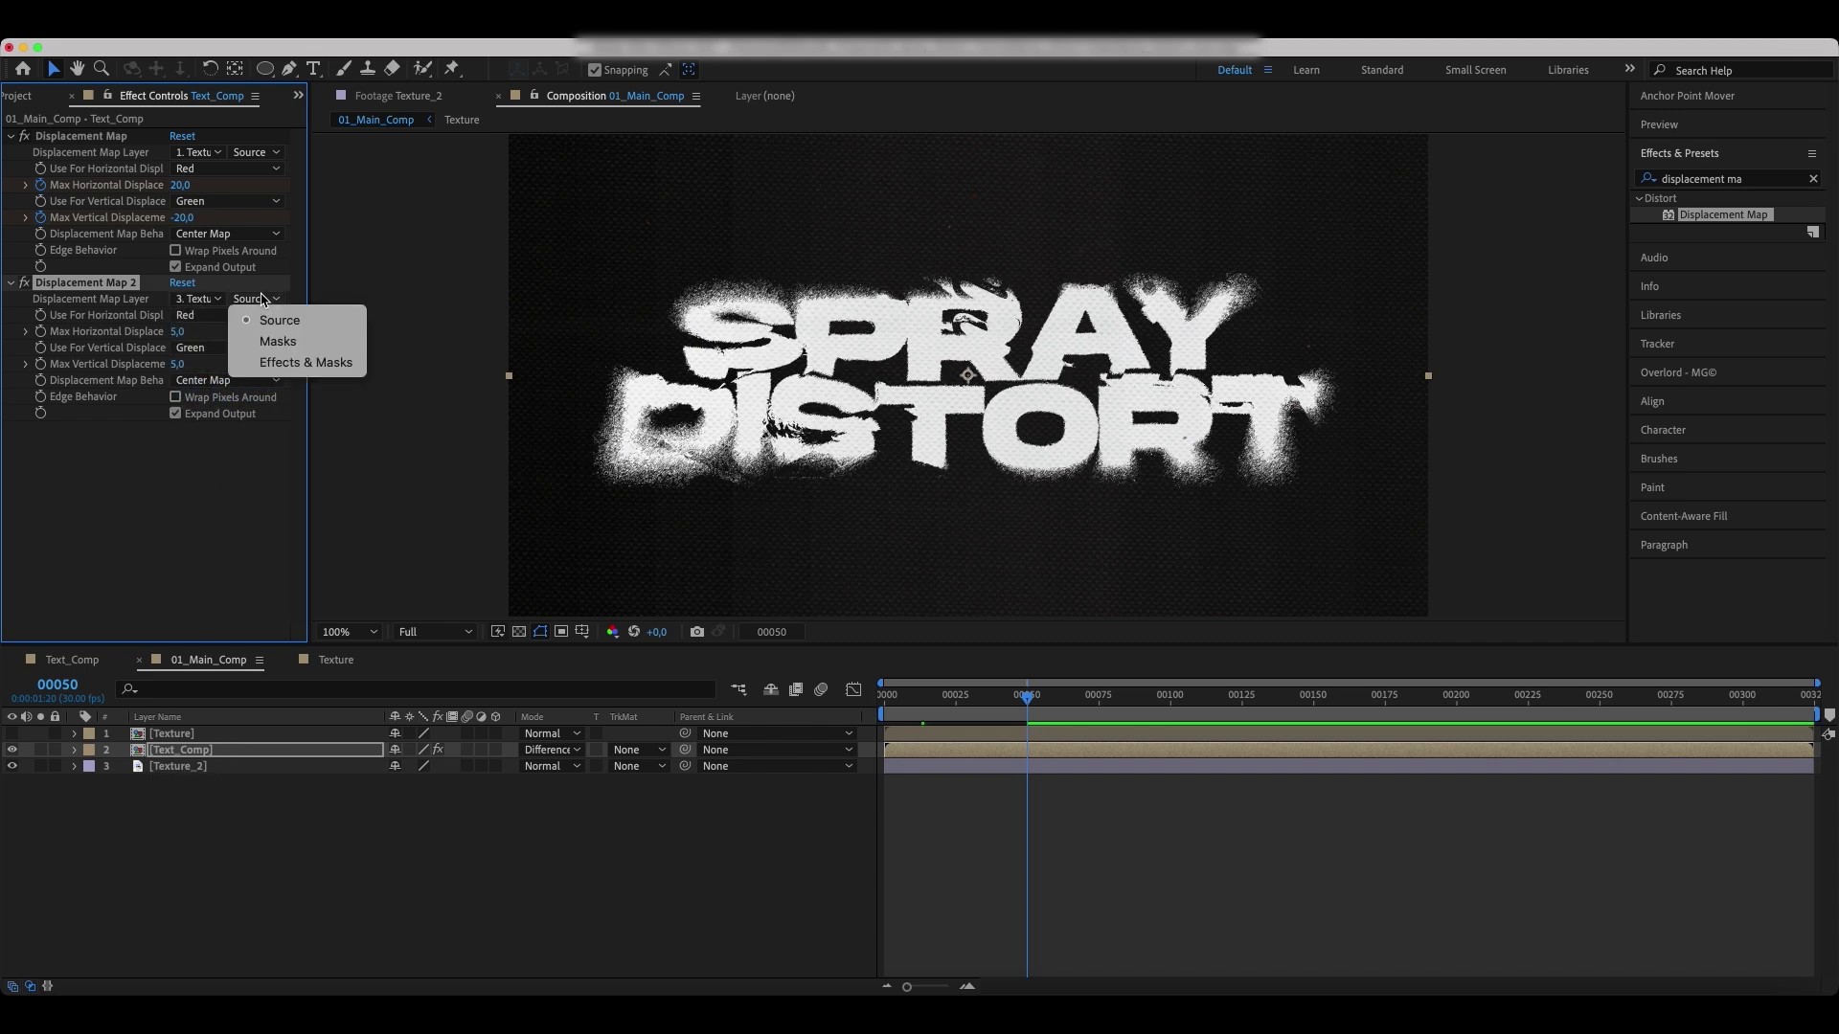
click(260, 369)
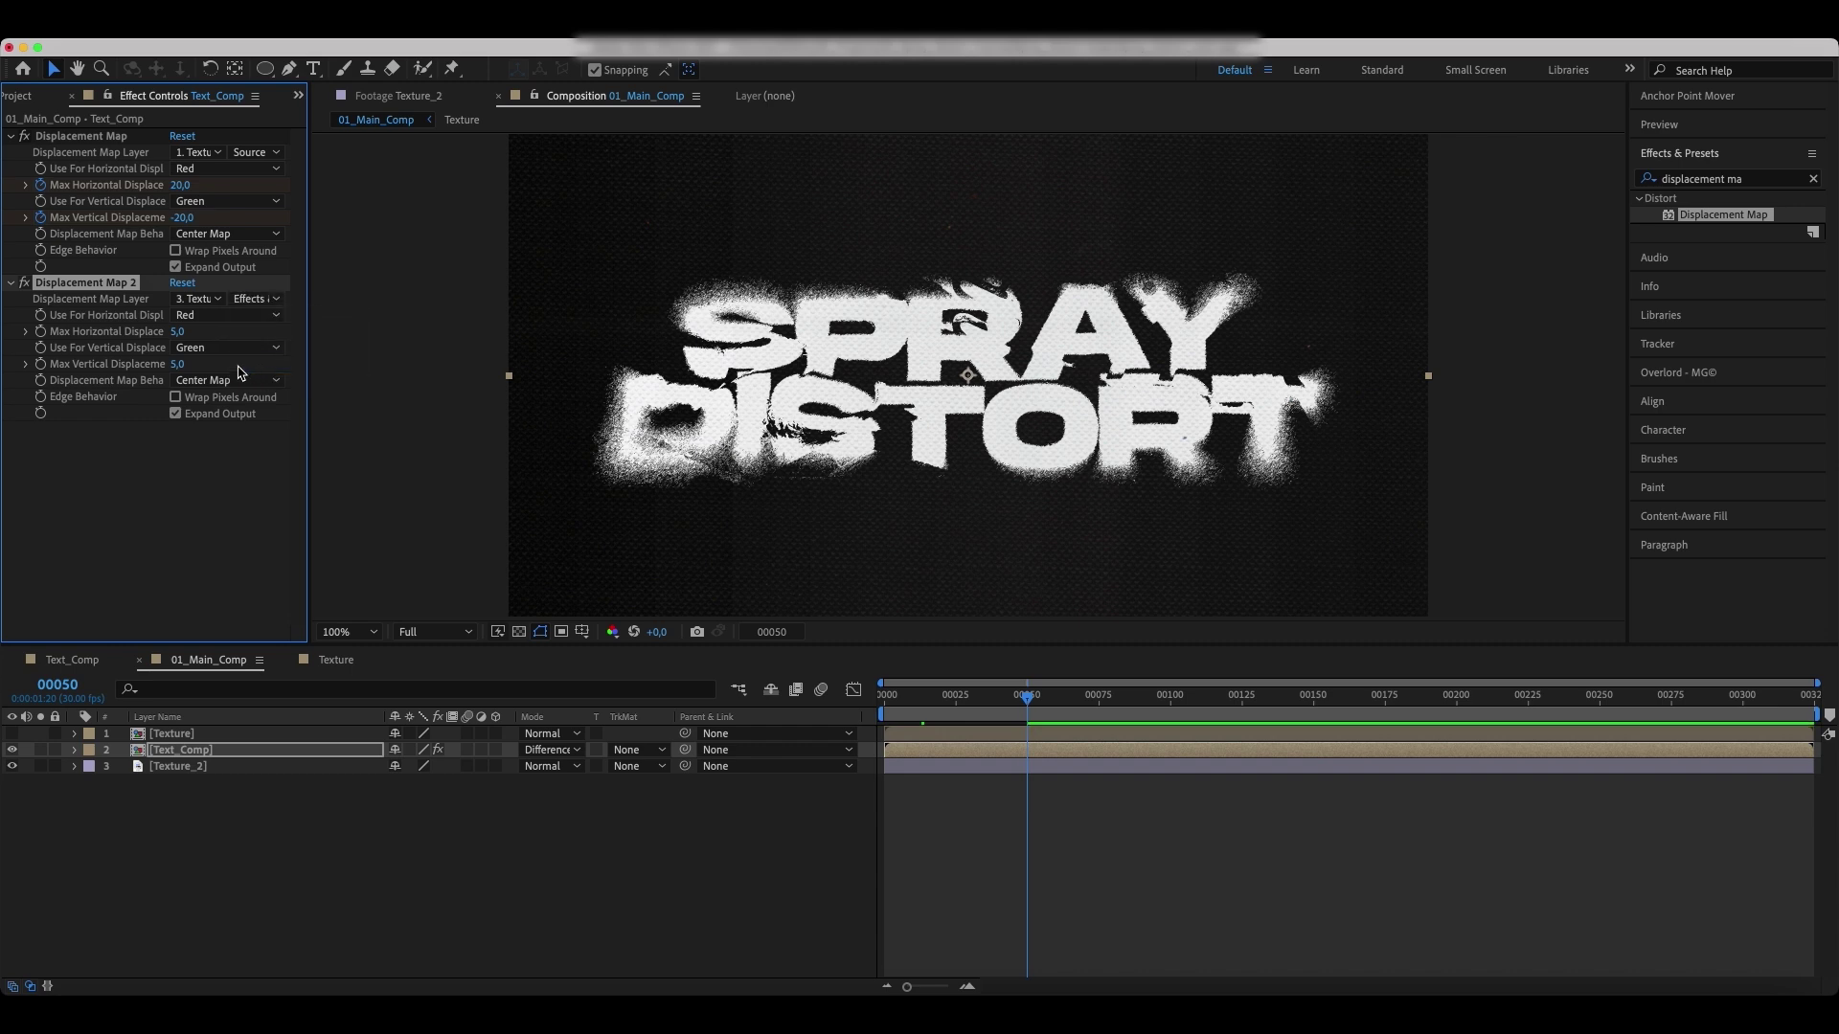
Set its max horizontal displacement to 10 and vertical to -10, then preview.
click(176, 331)
text(0)
key(Return)
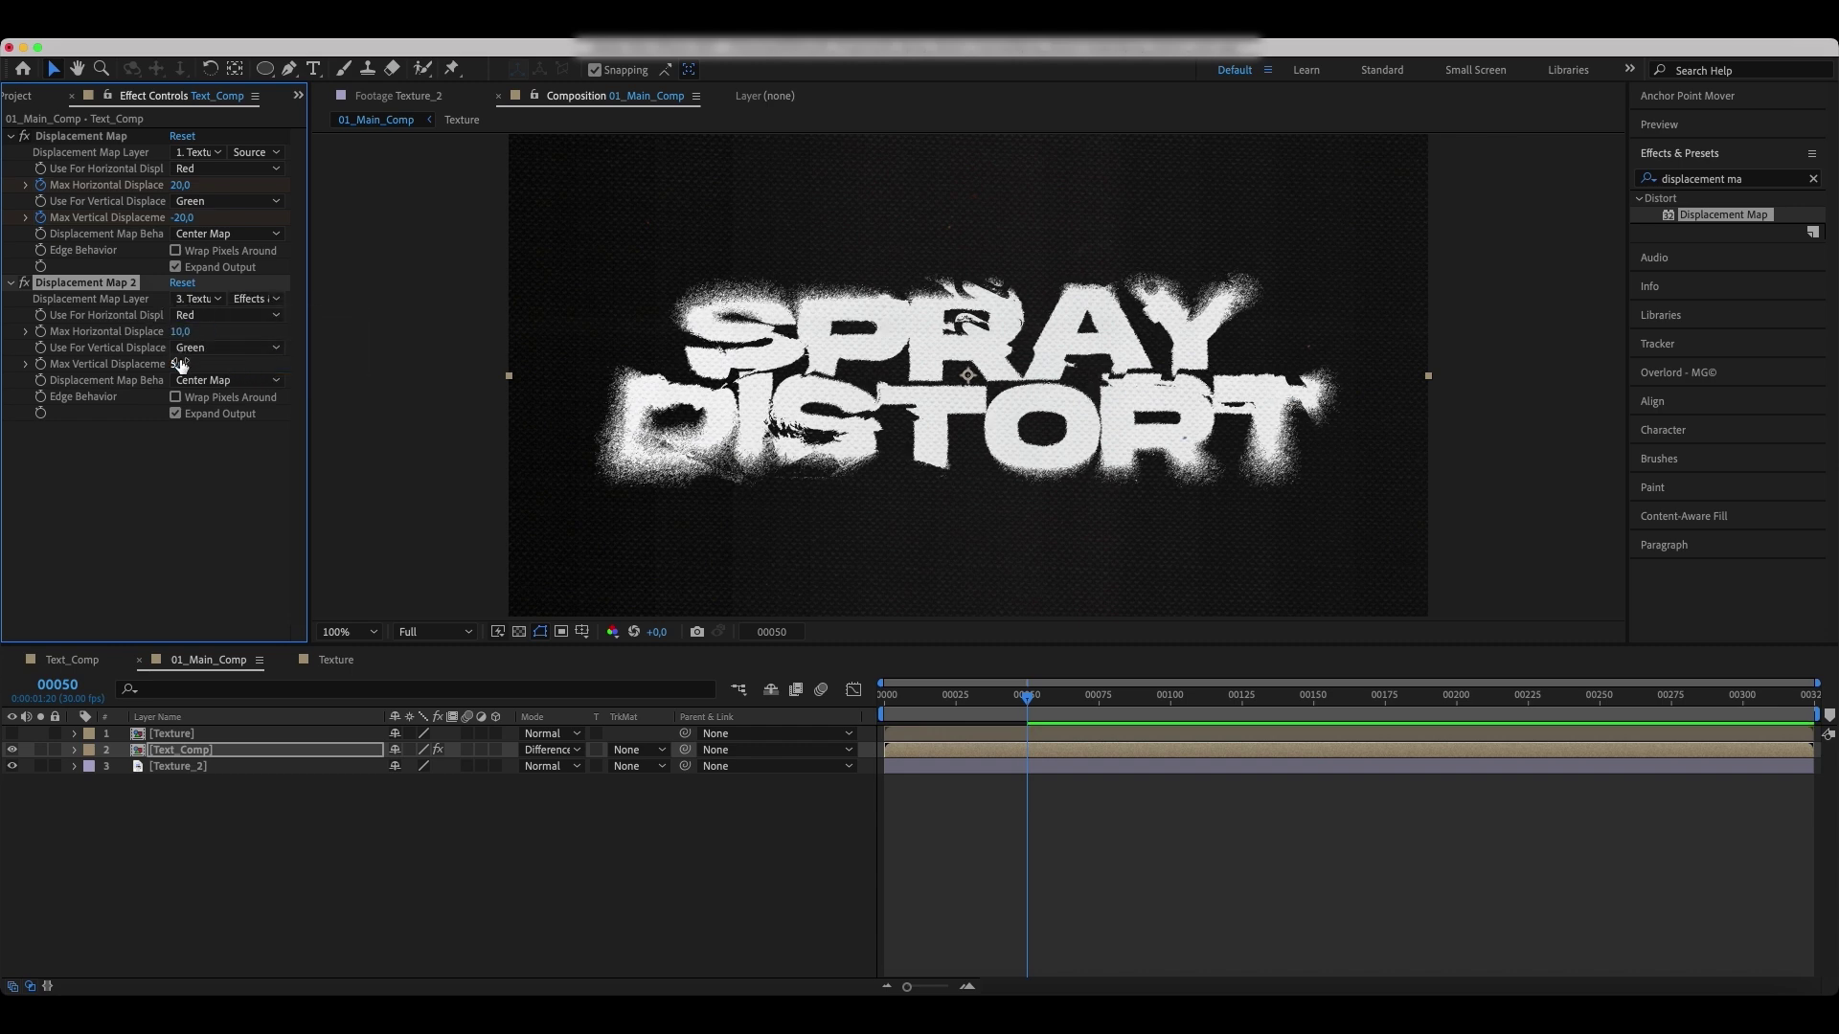
click(179, 366)
text(0)
key(Return)
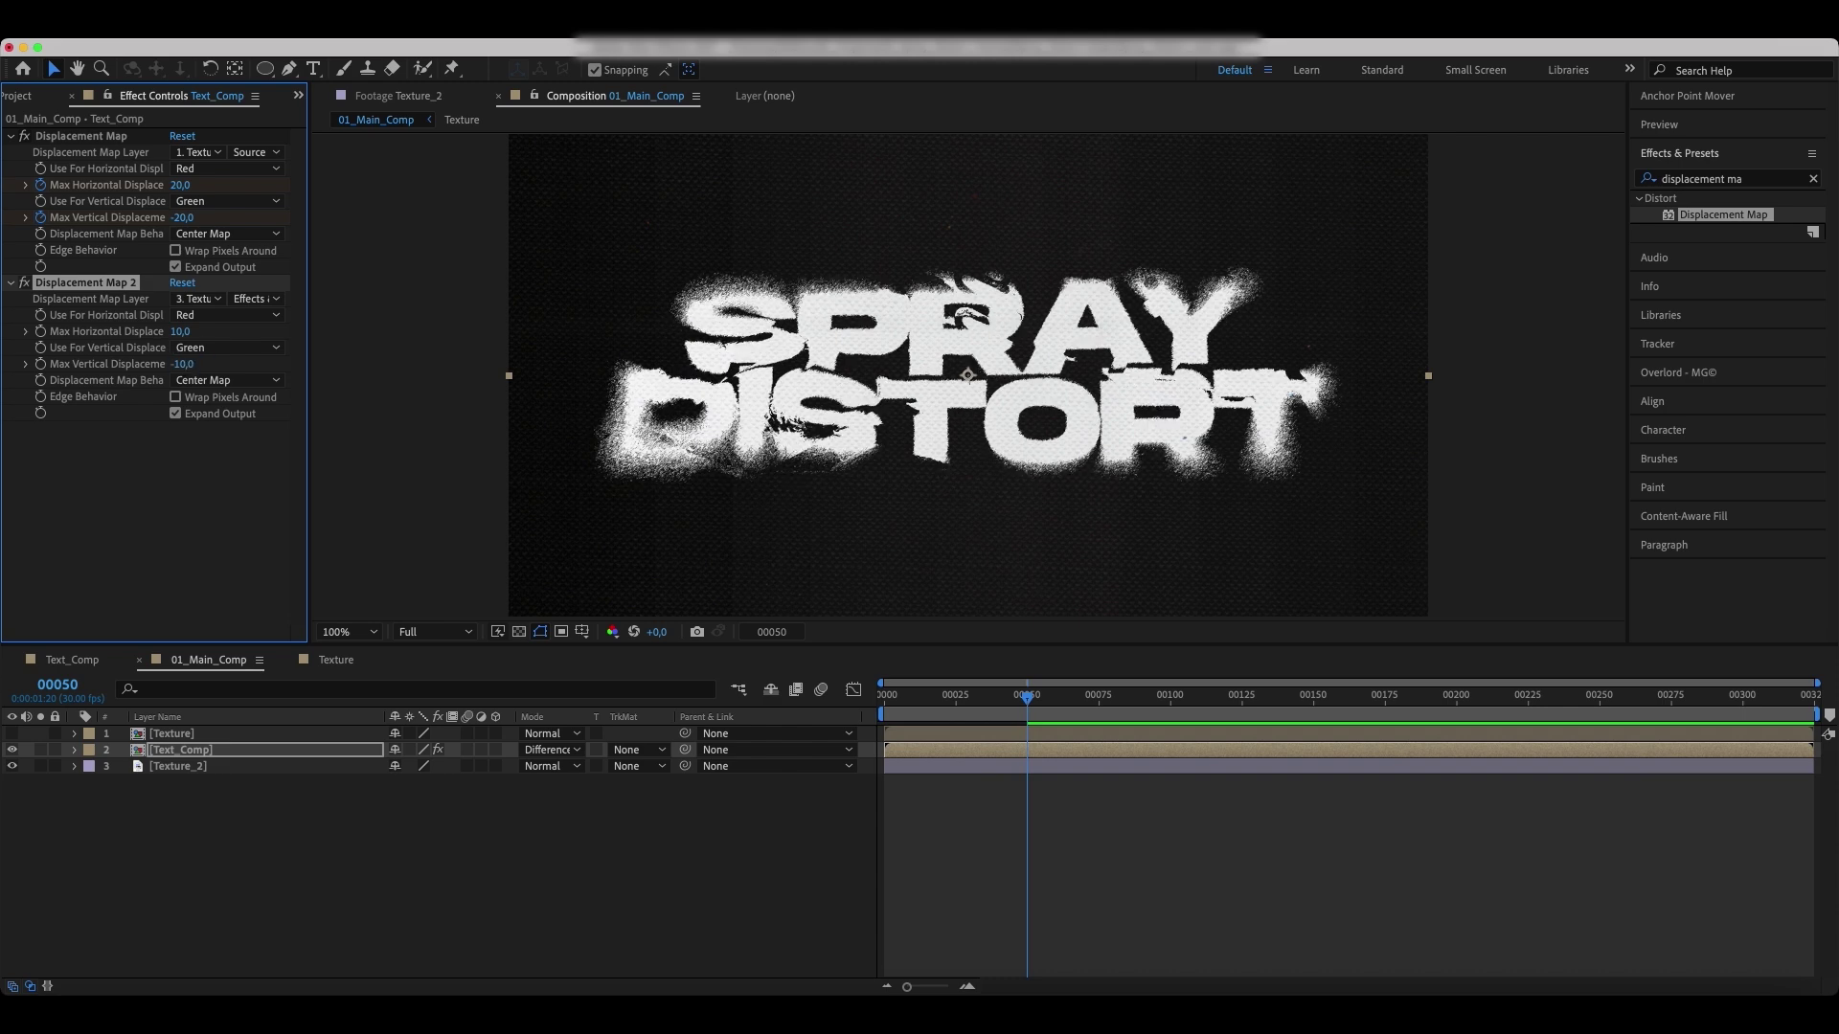
click(985, 807)
key(space)
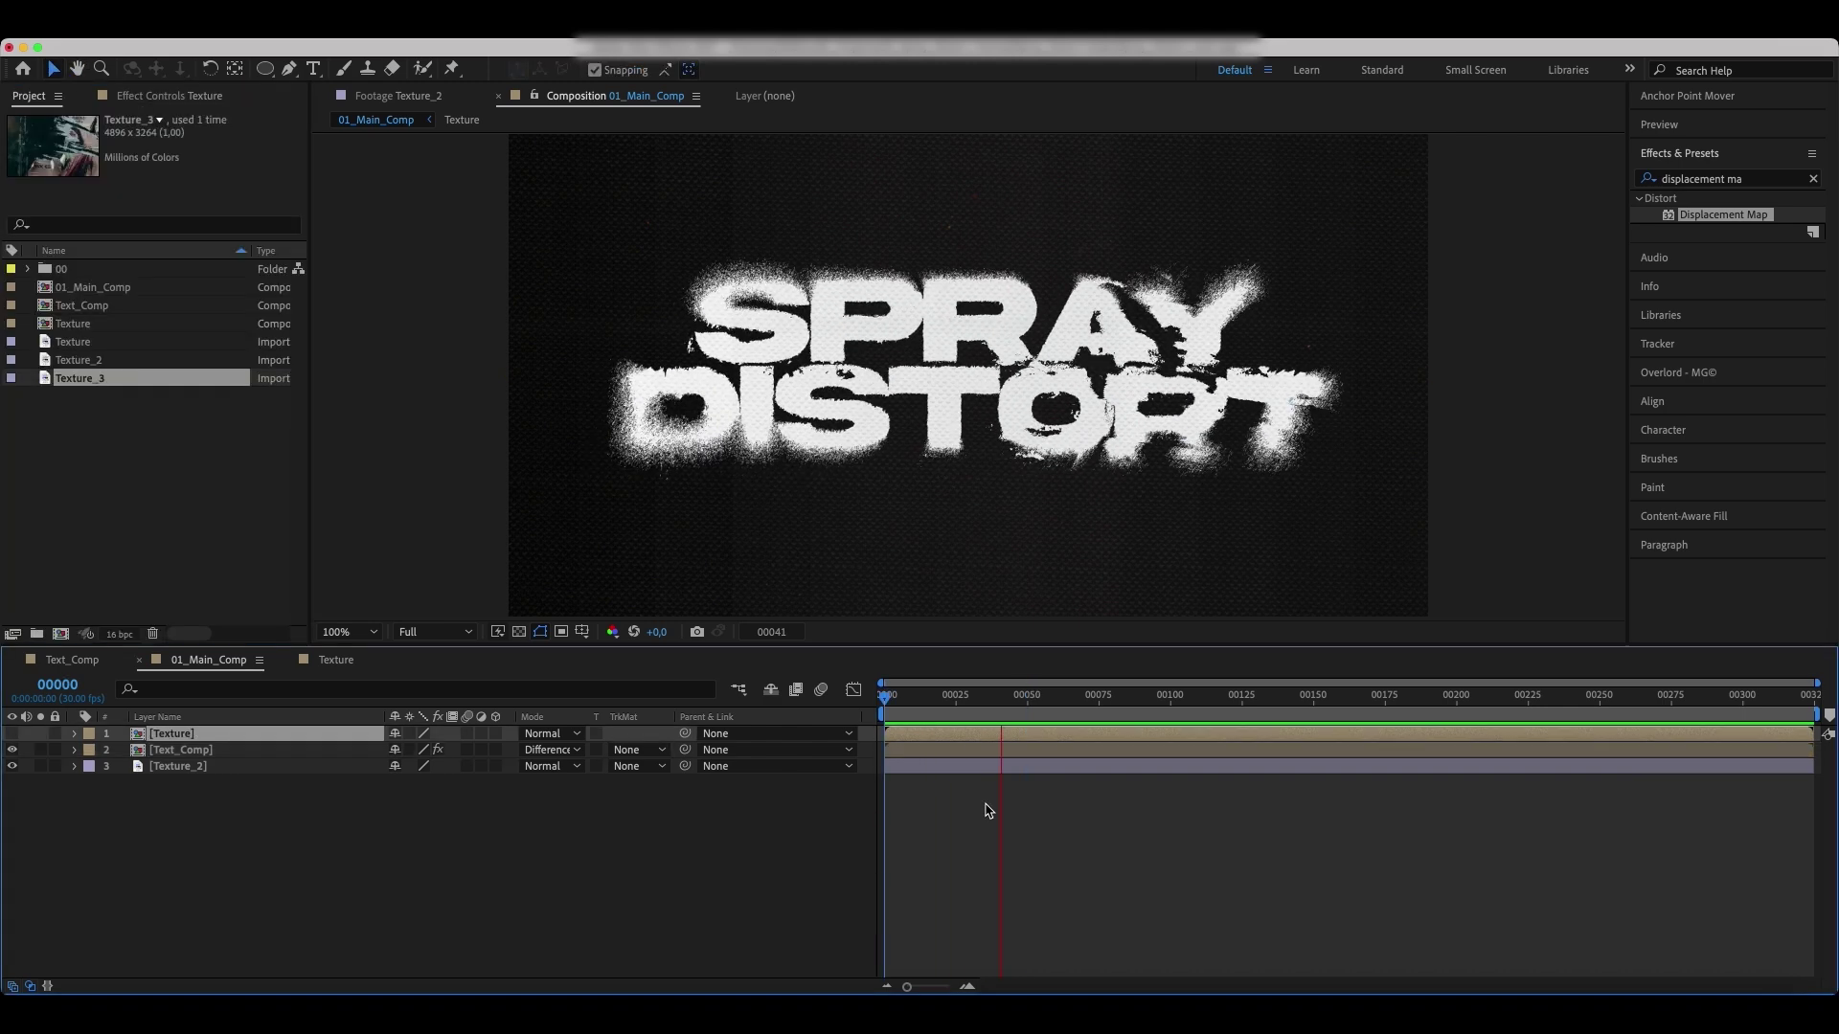
Create a new adjustment layer on top and apply Curves to it.
right_click(187, 733)
mouse_move(289, 744)
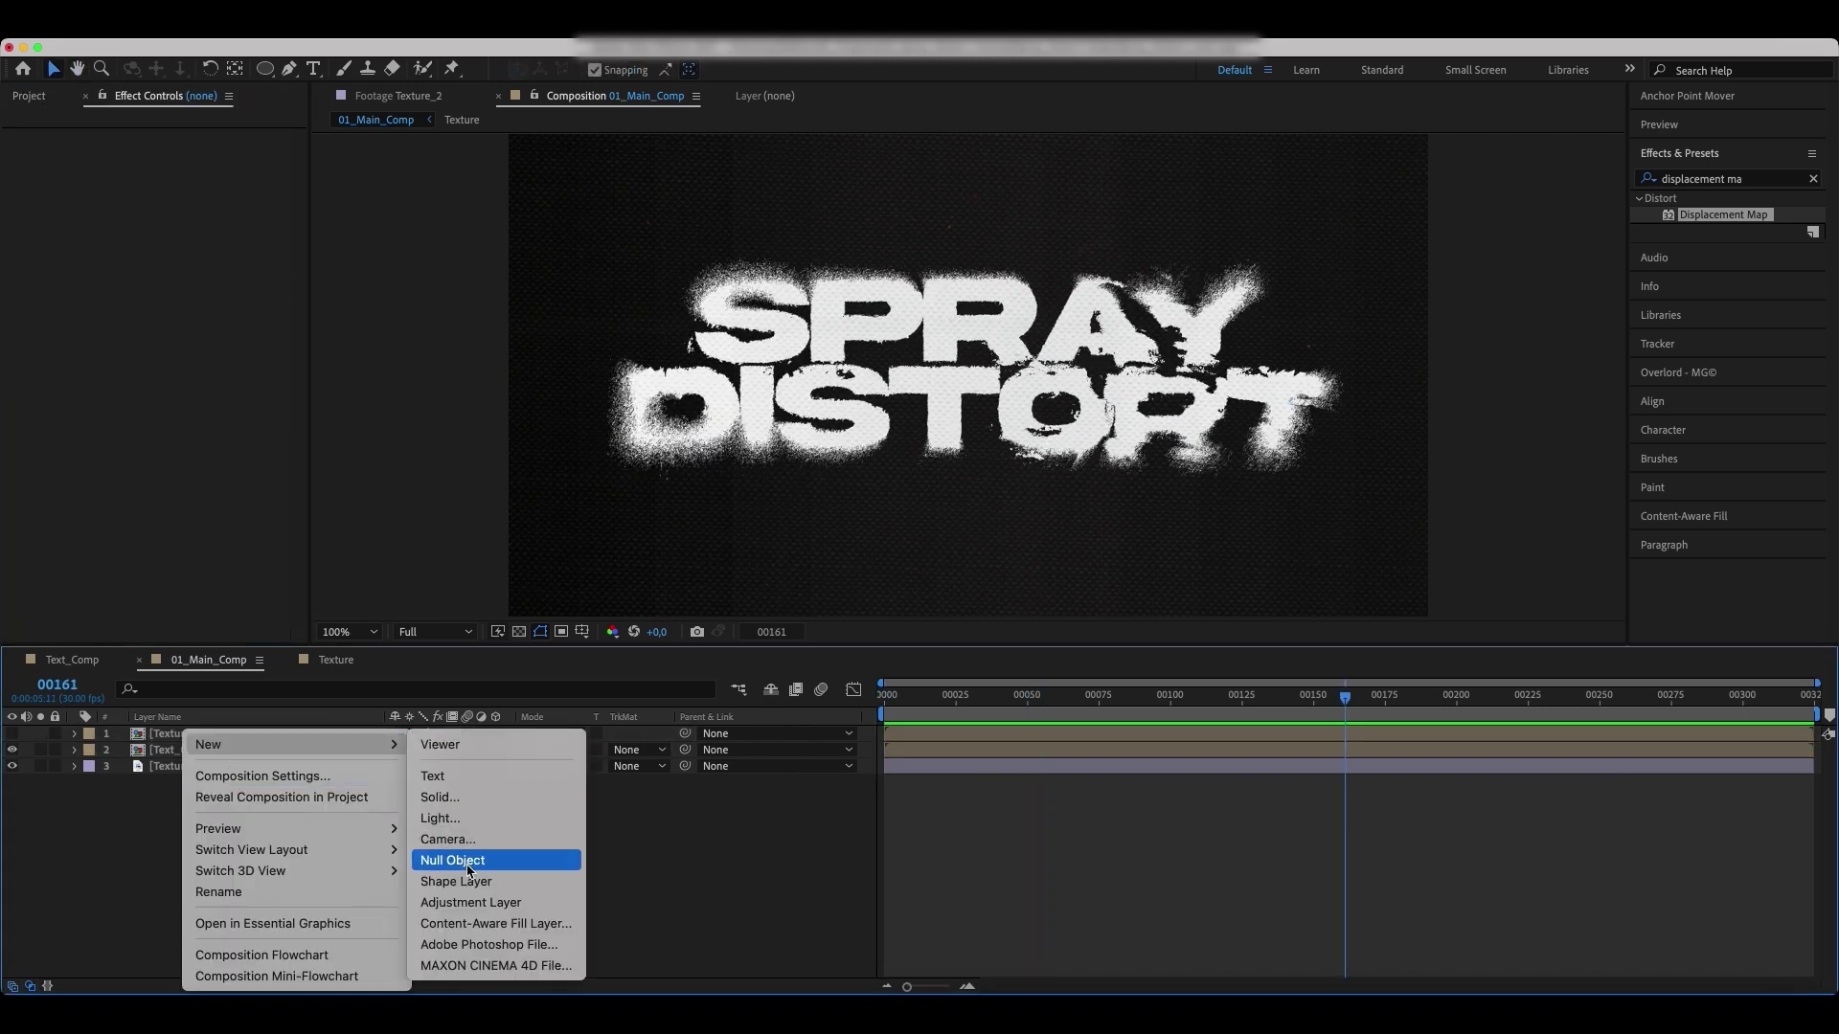
click(472, 906)
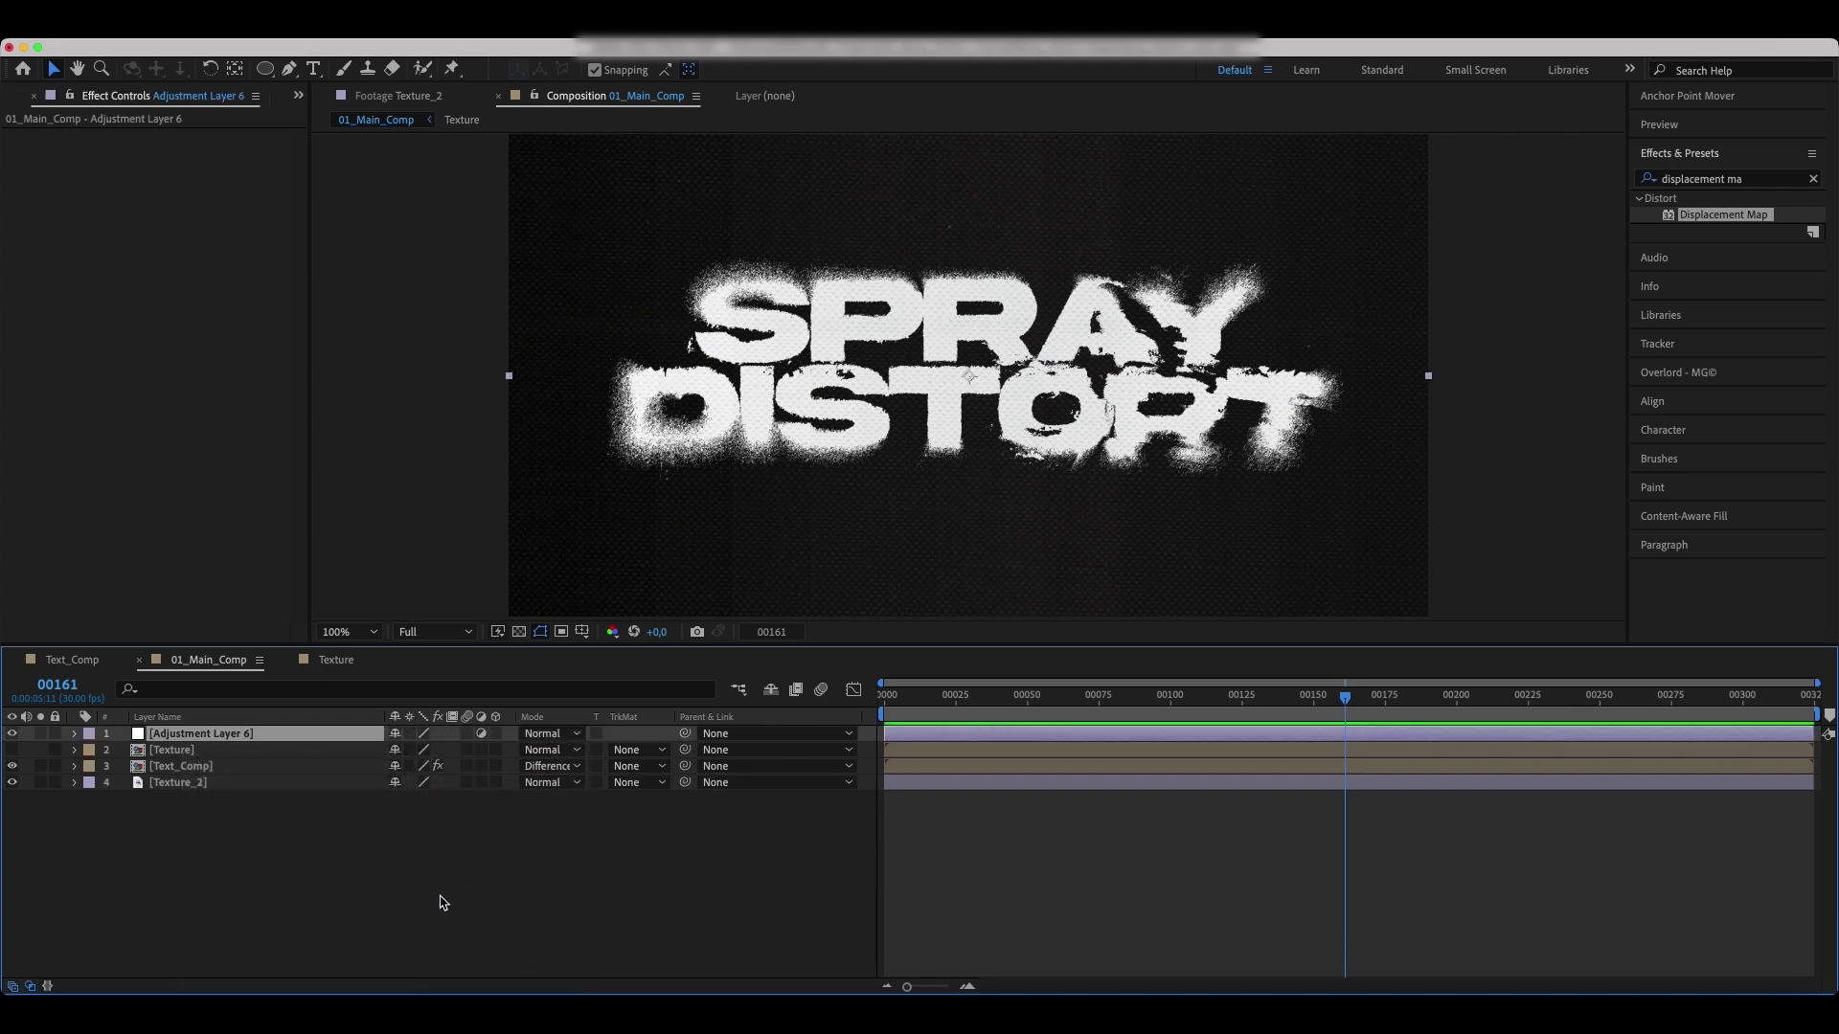
click(1813, 178)
text(curve)
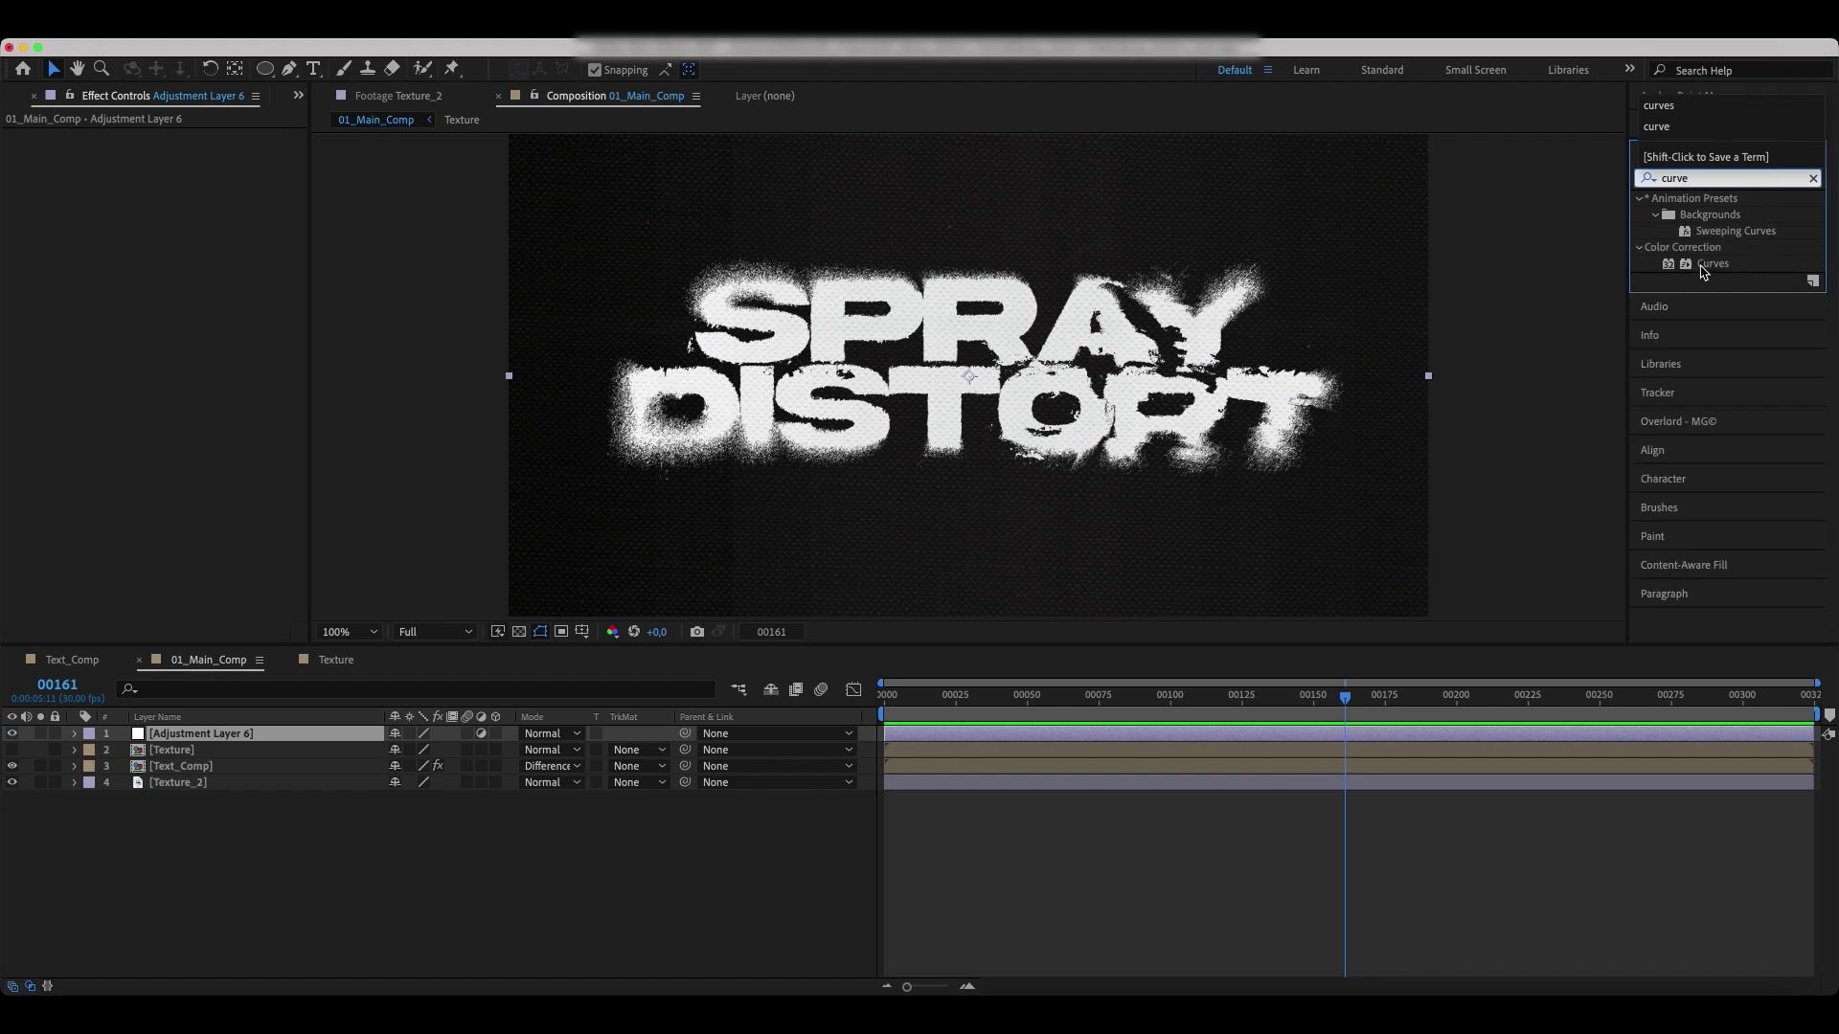
double_click(1710, 264)
Pull two curve points downward to darken, then compare with Curves toggled off.
key(period)
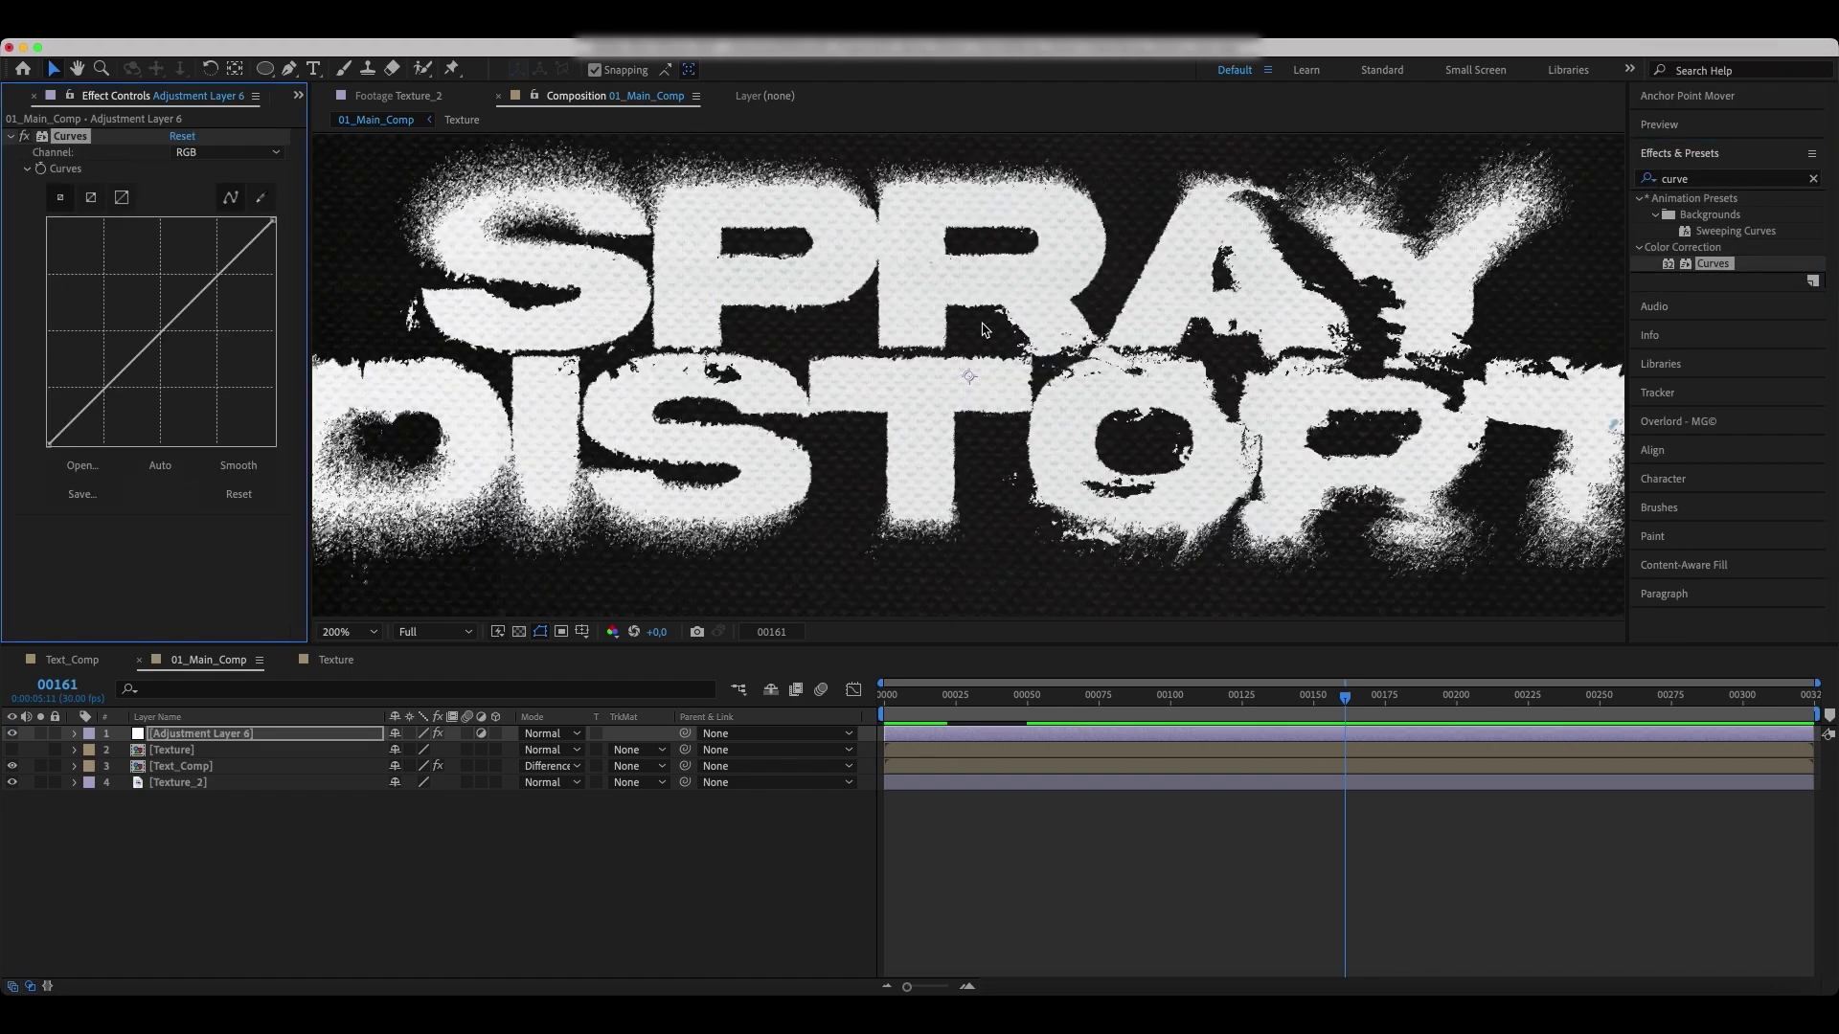
drag(109, 379, 112, 388)
drag(215, 277, 227, 291)
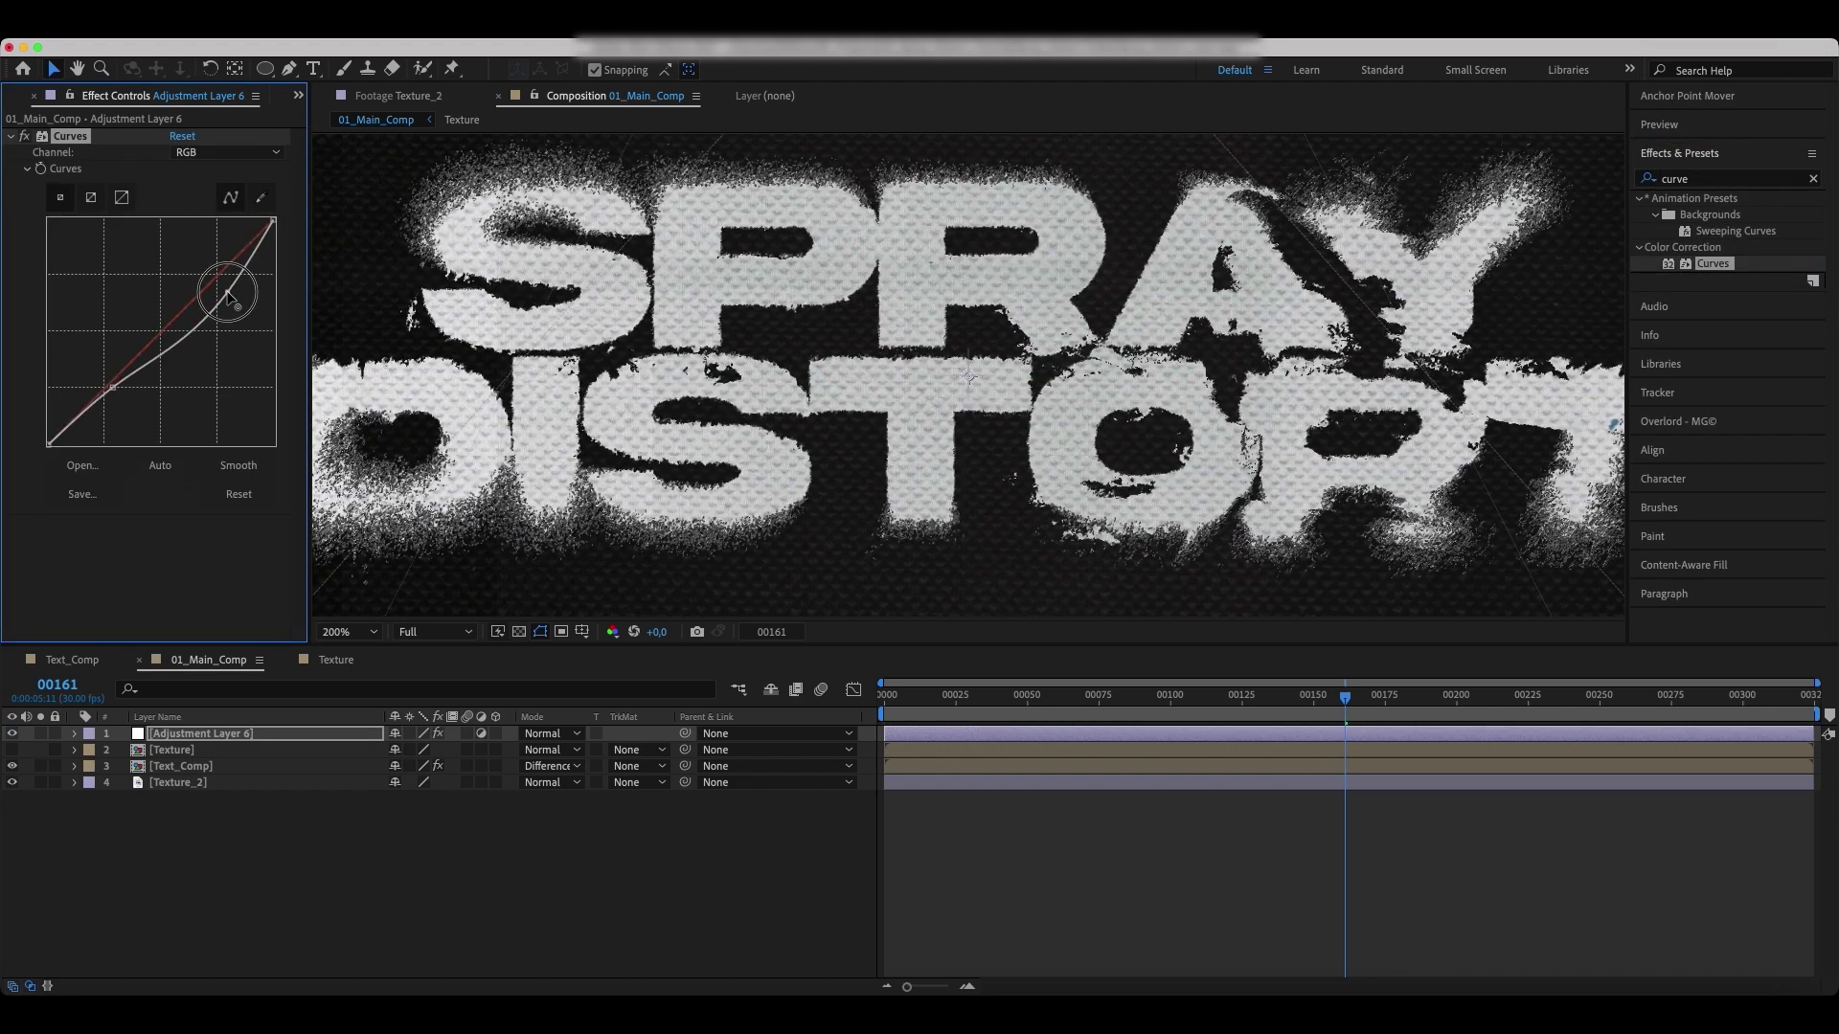
key(comma)
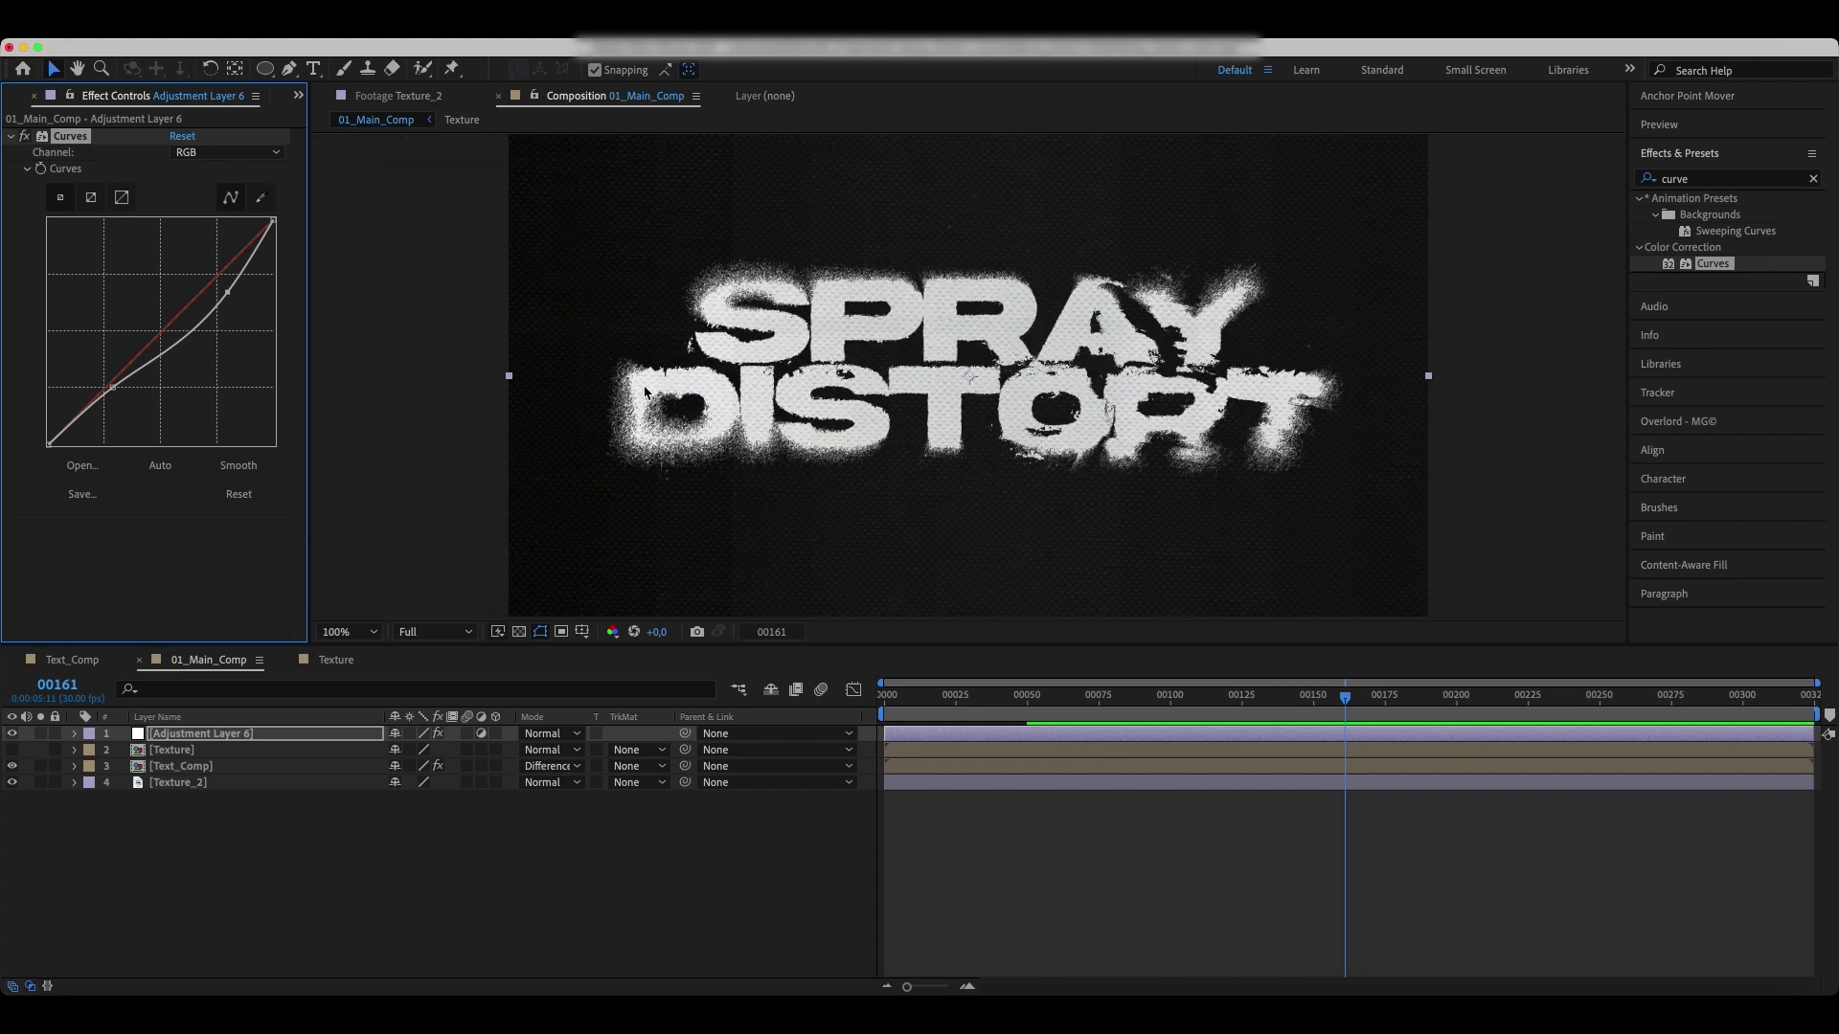
click(25, 135)
click(24, 136)
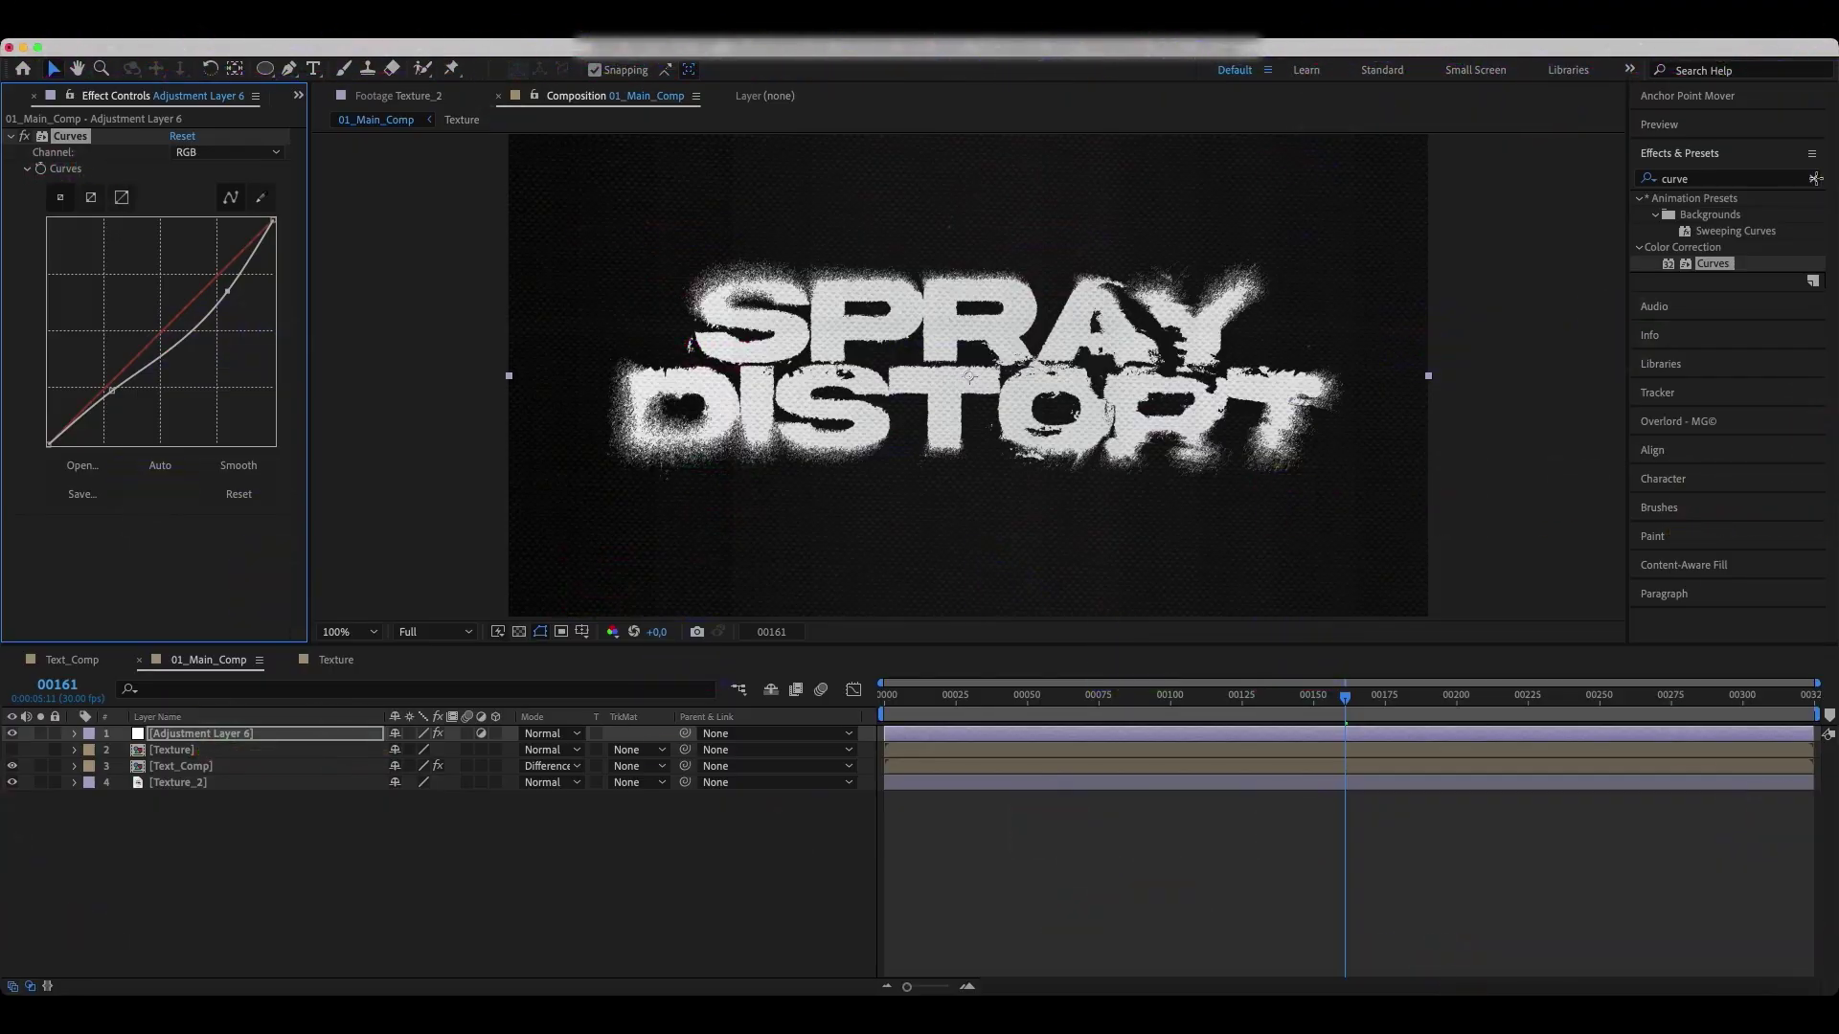
Apply Noise to the adjustment layer with Amount of Noise set to 5%.
click(1814, 179)
text(noise)
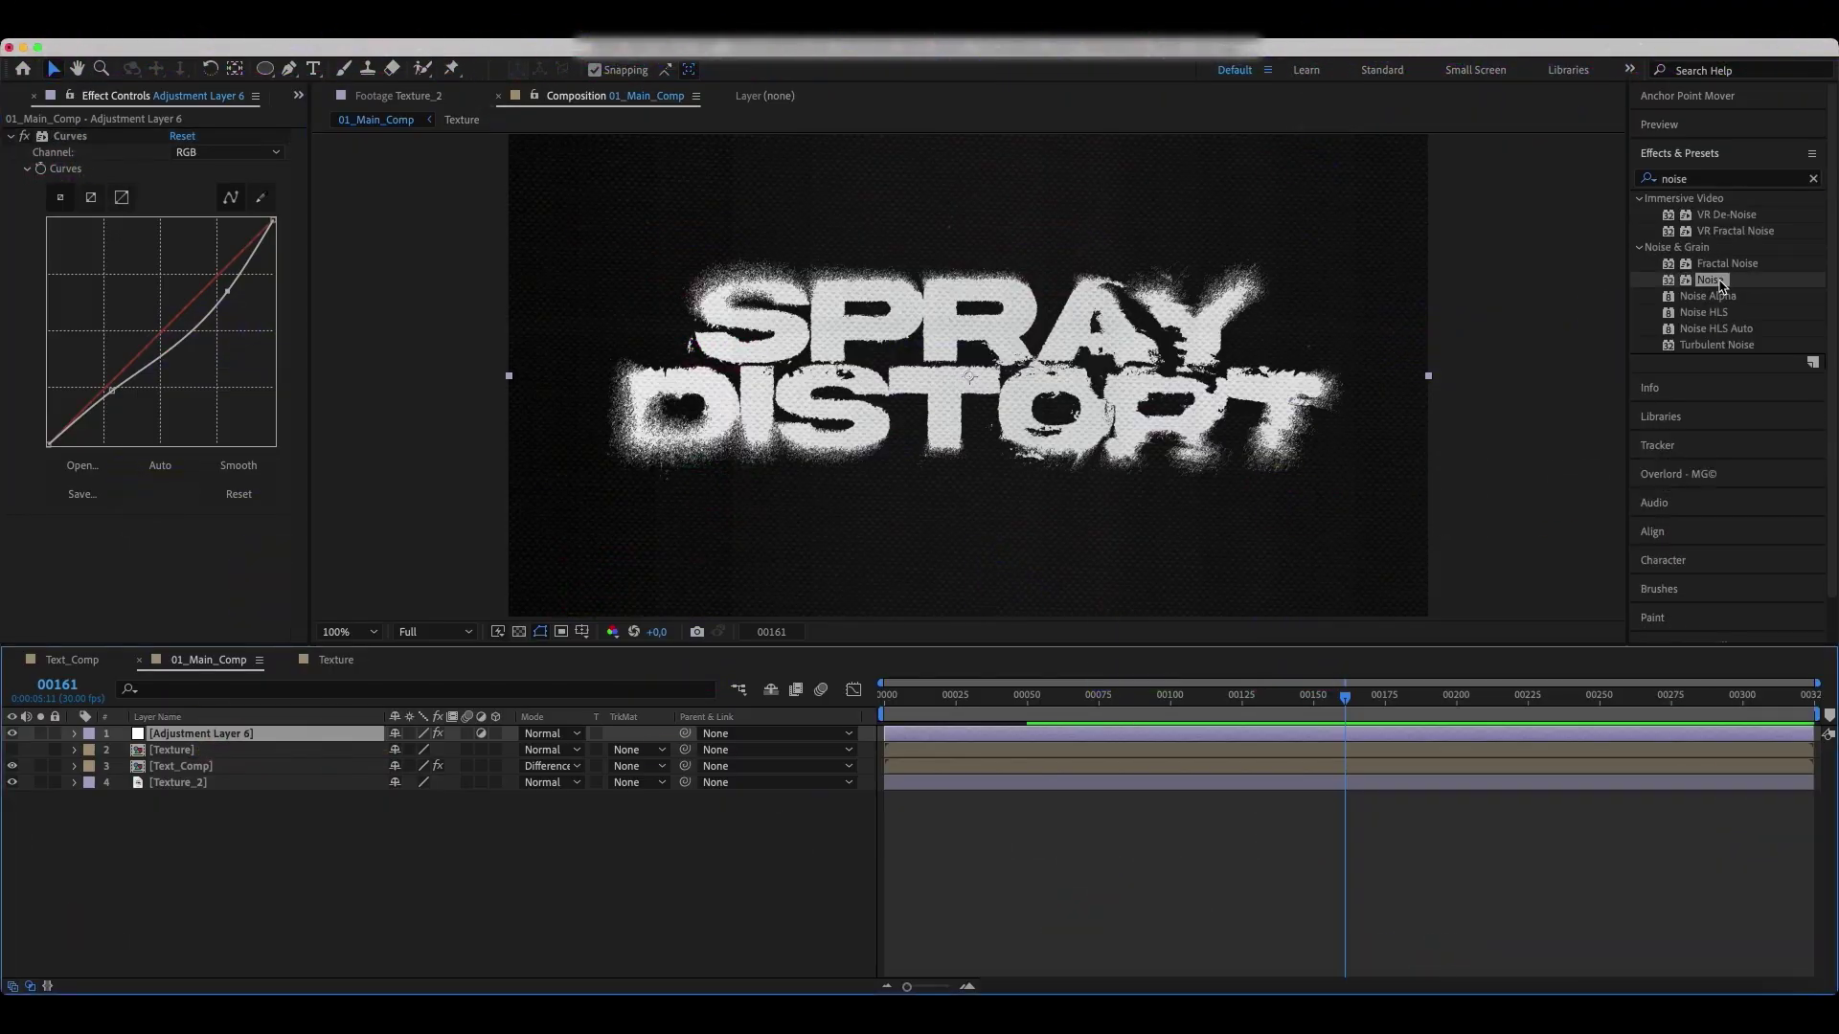
double_click(1713, 280)
click(175, 540)
text(5)
key(Return)
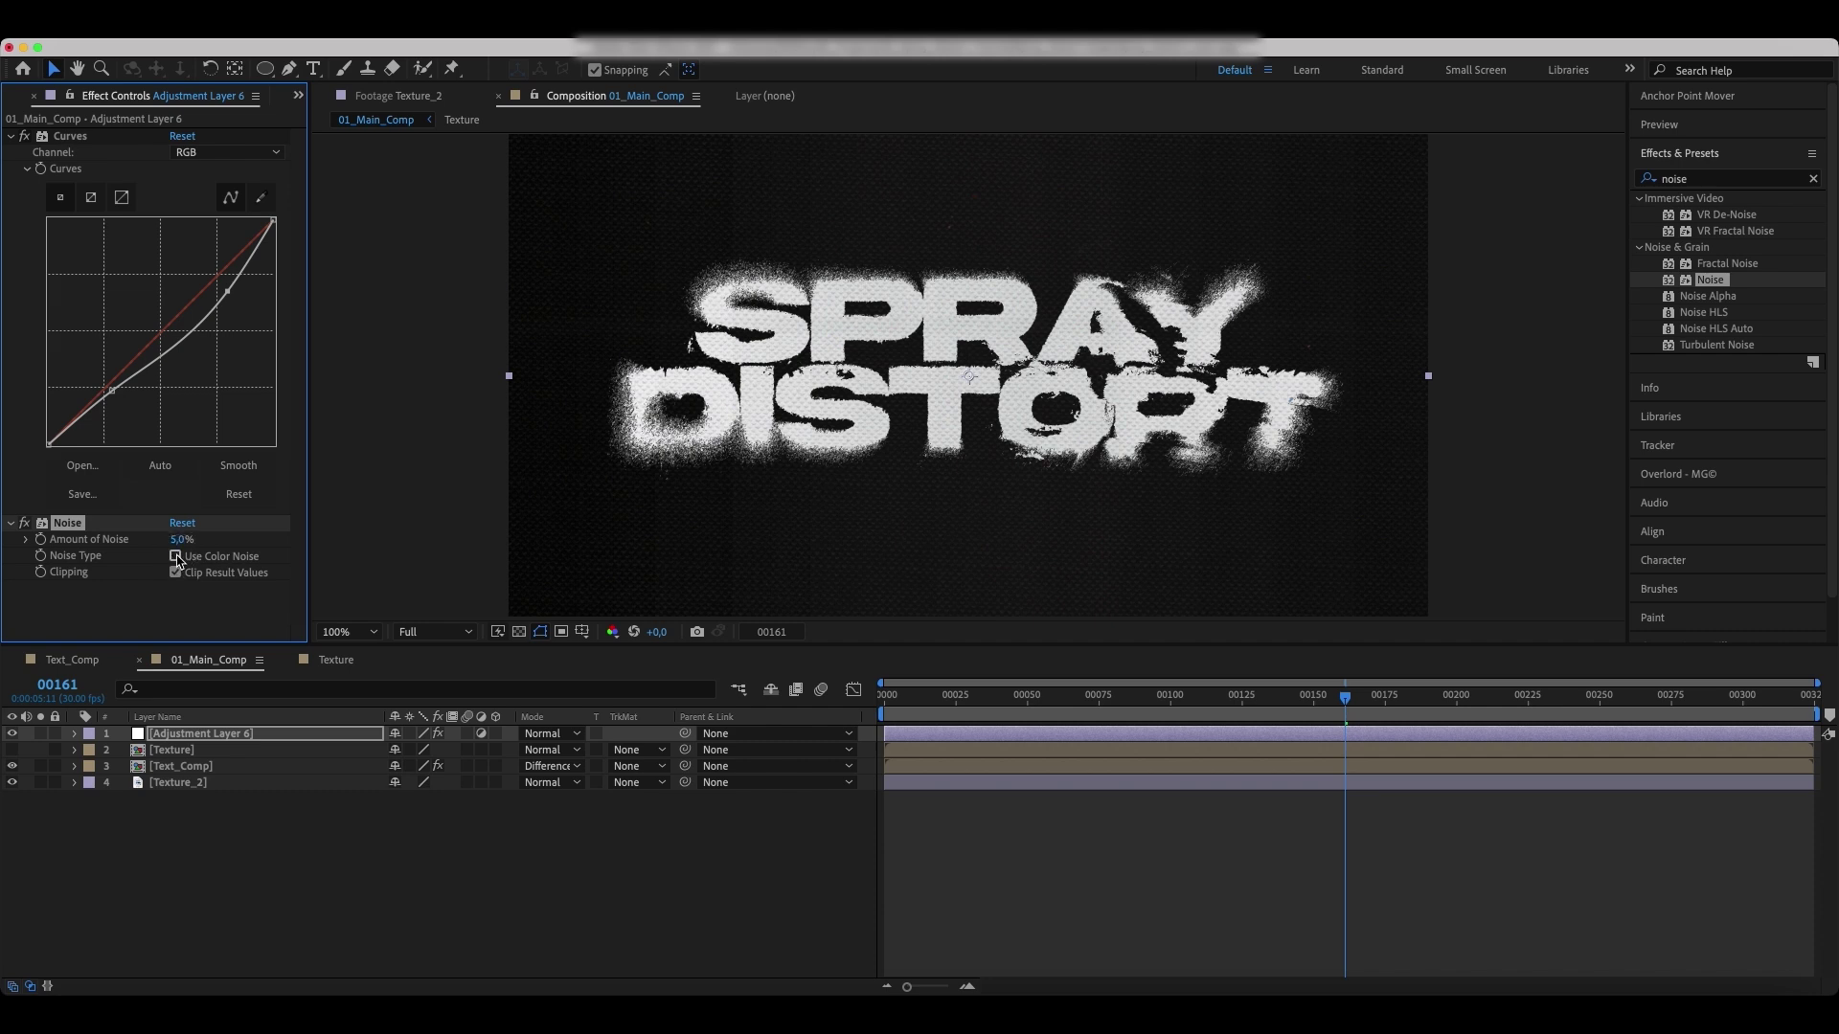
Open Text_Comp and add an All Transform Properties animator to the SPRAY DISTORT layer.
double_click(178, 763)
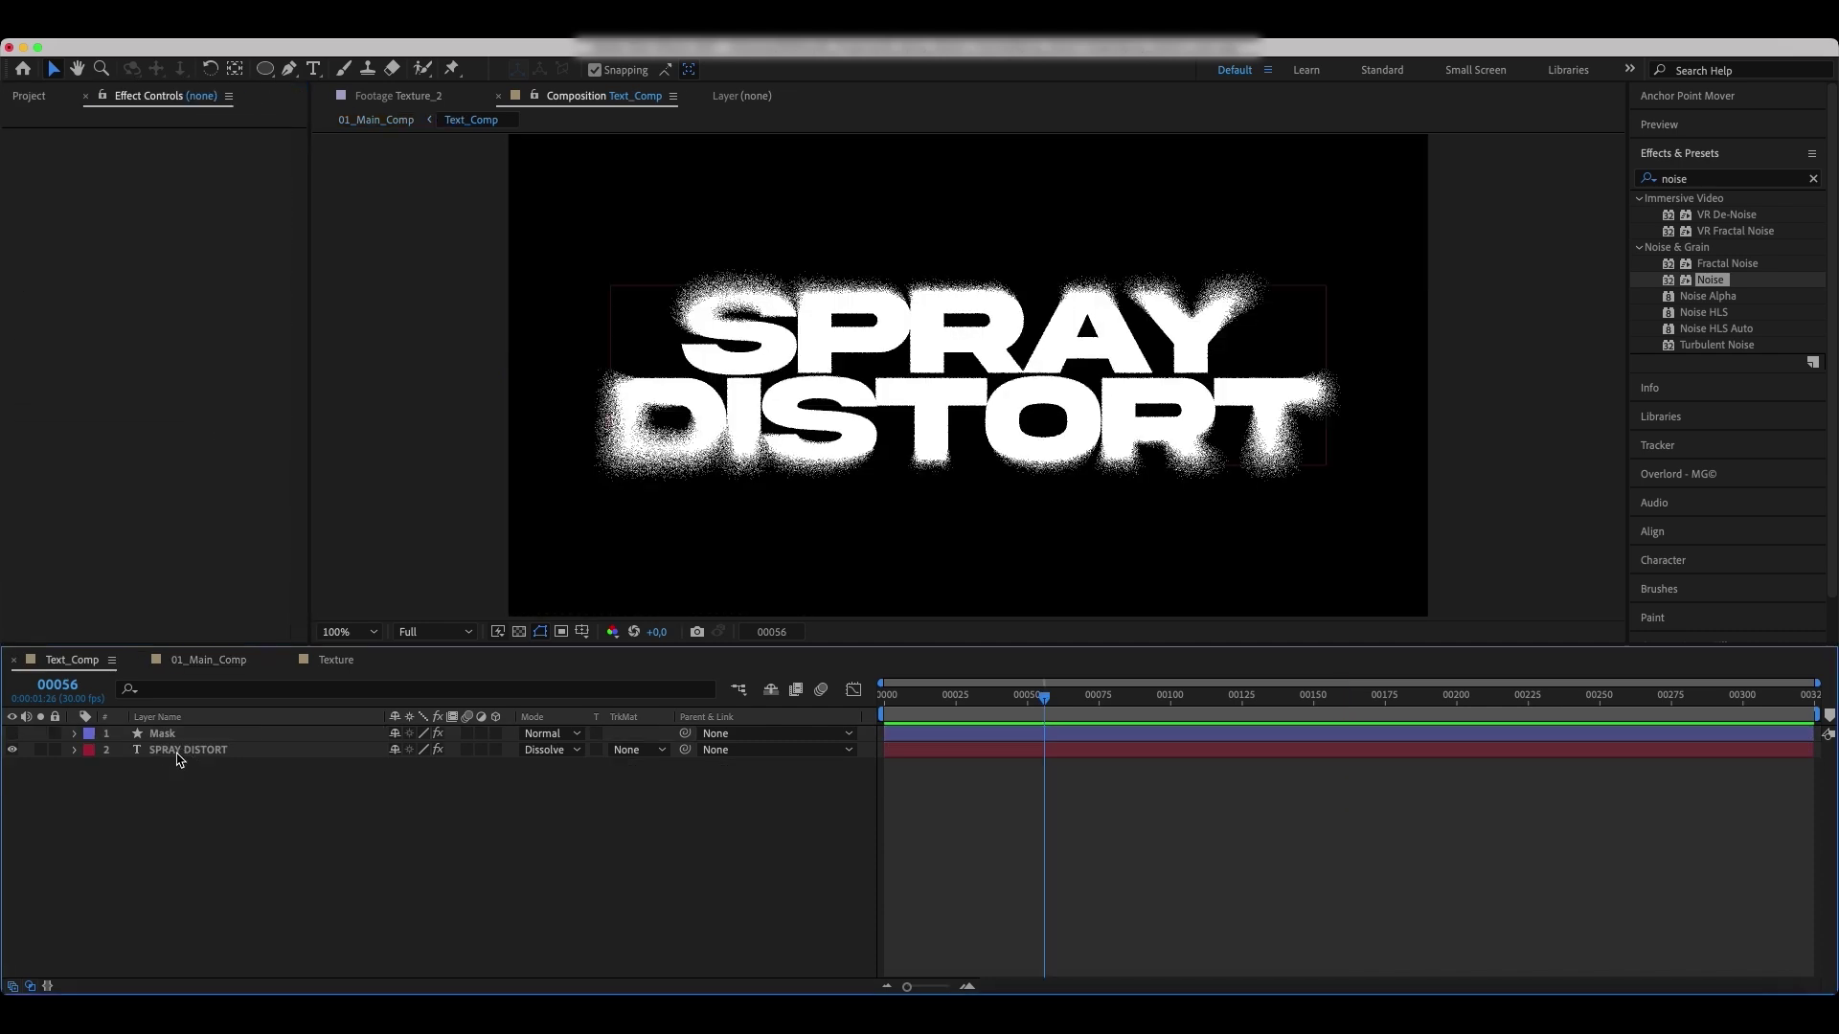
click(178, 756)
click(75, 750)
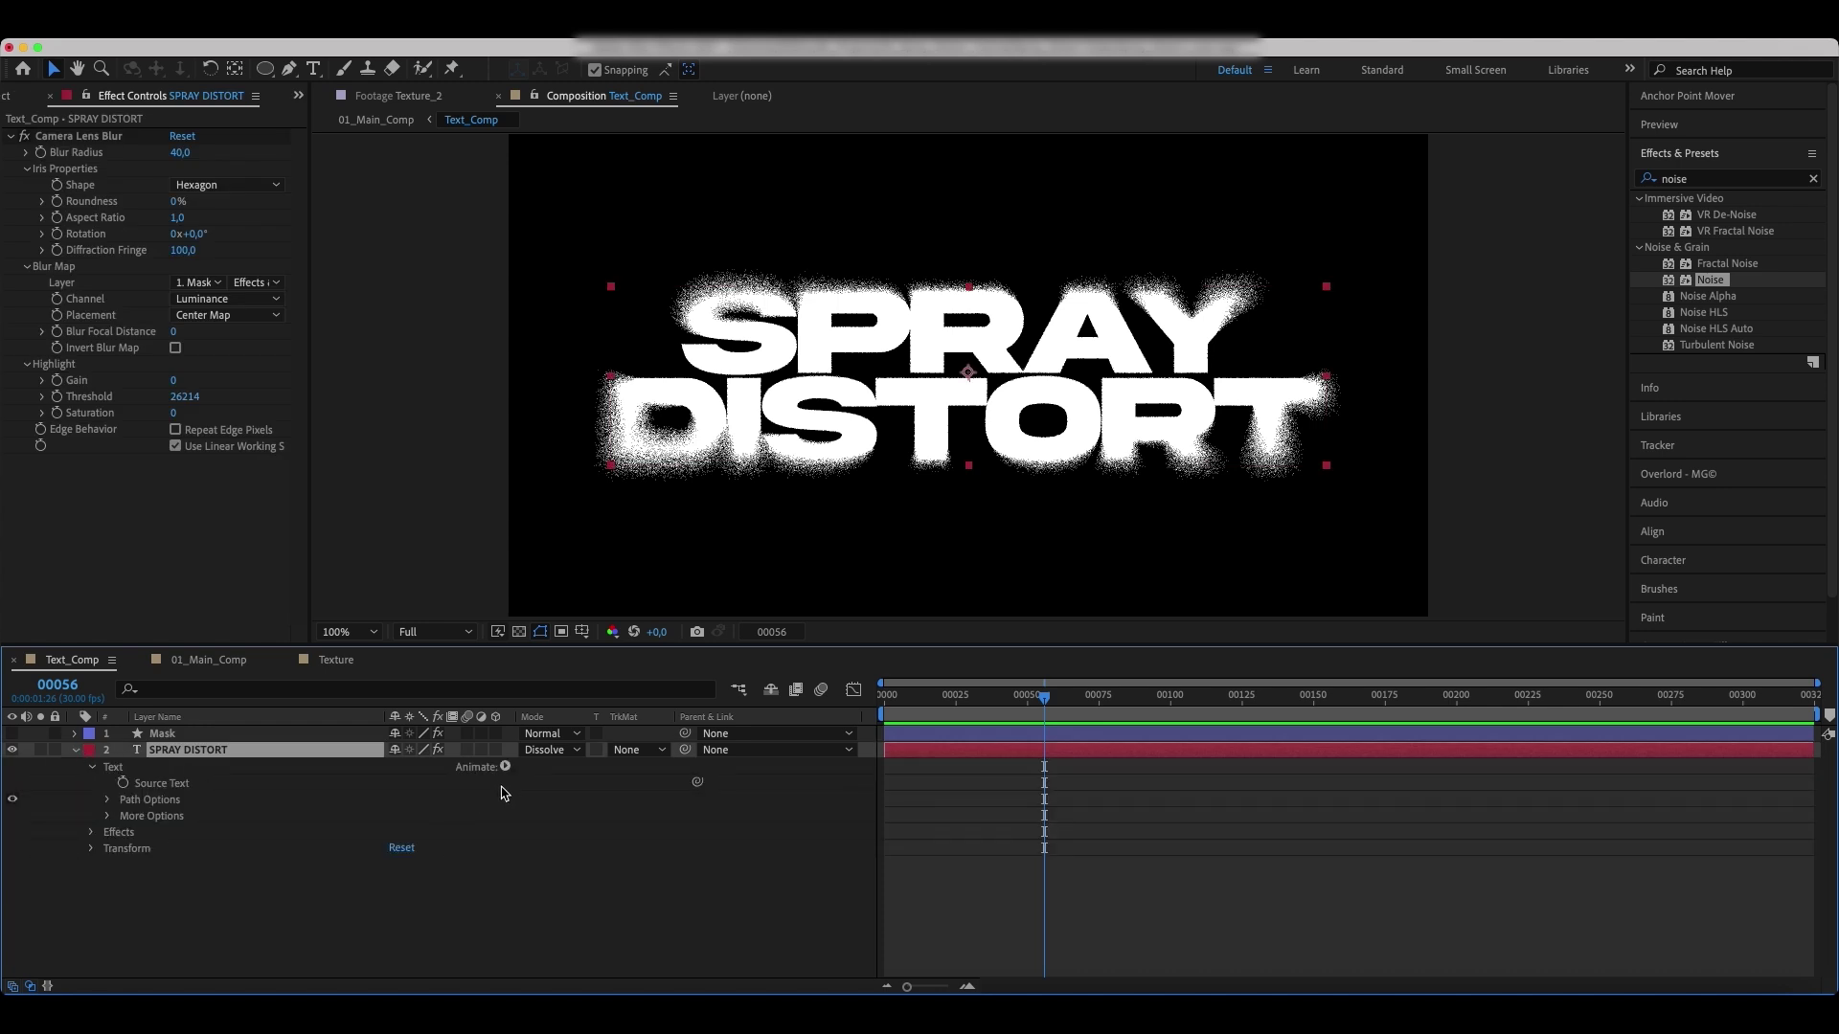
click(505, 767)
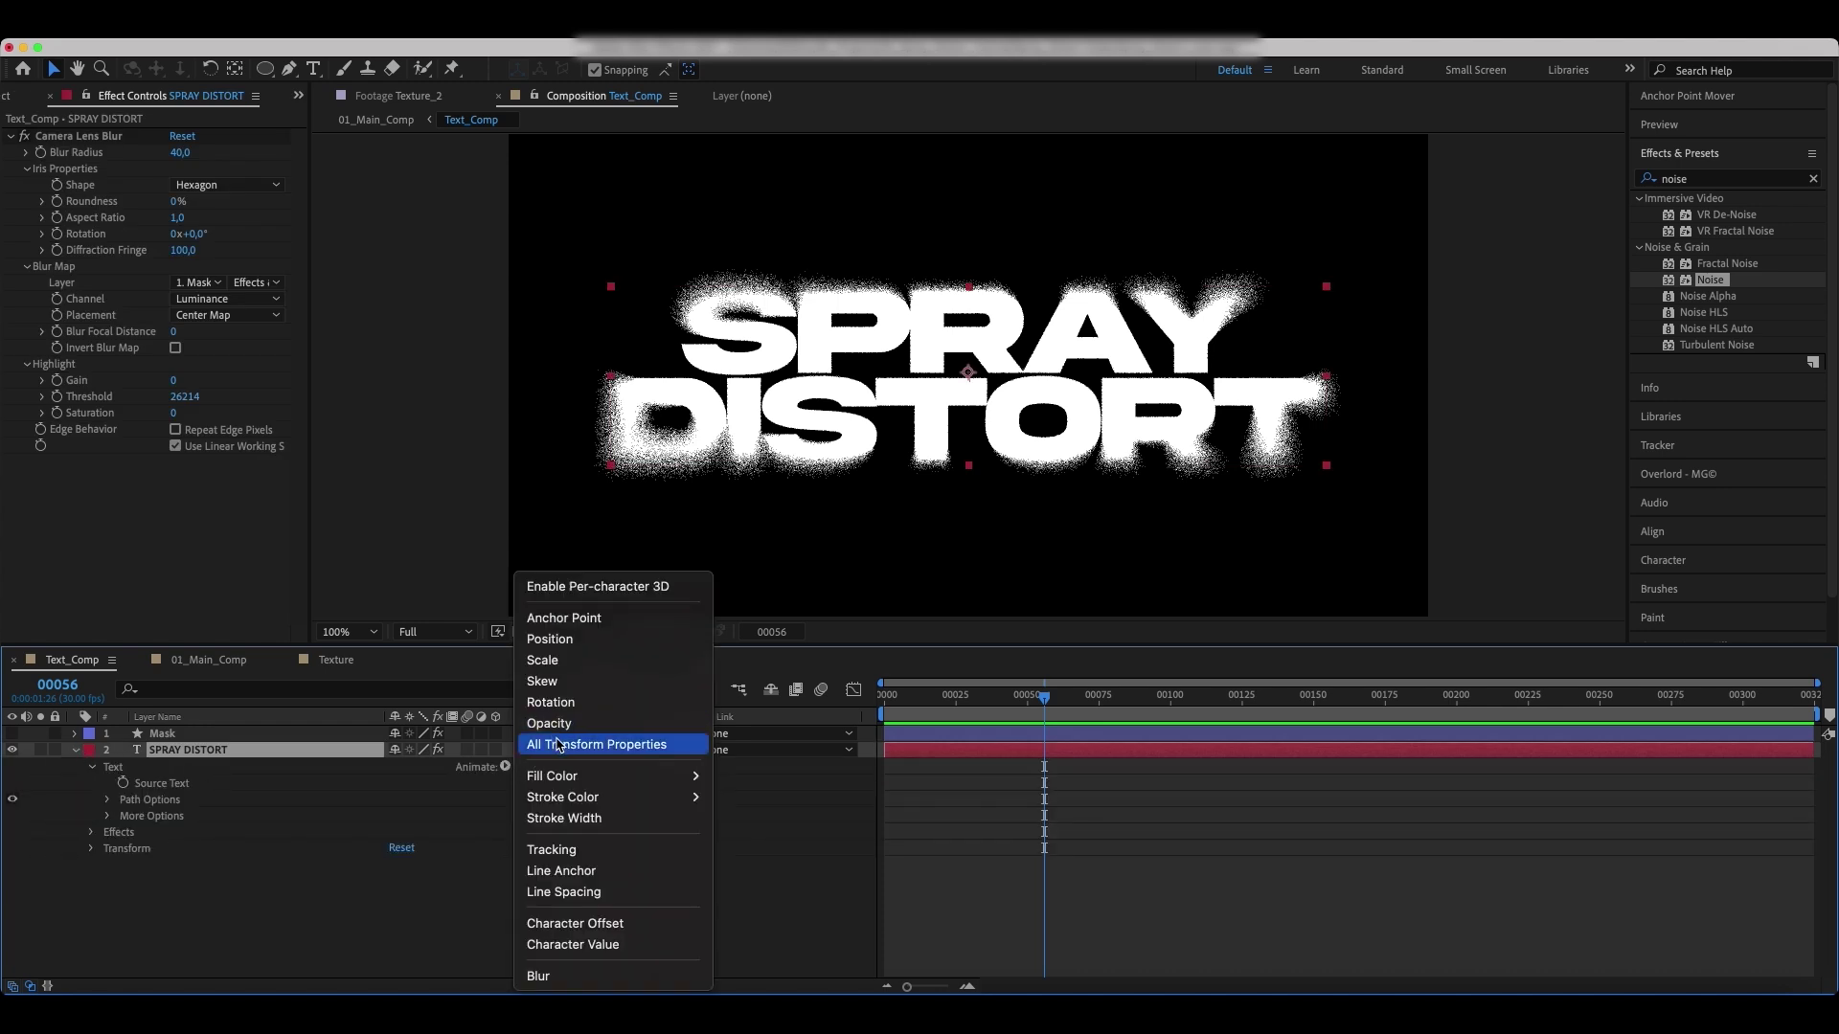
click(560, 746)
Keyframe Range Selector Start at 0% on frame 0 and 100% on frame 50.
click(1034, 699)
drag(1034, 708, 1029, 714)
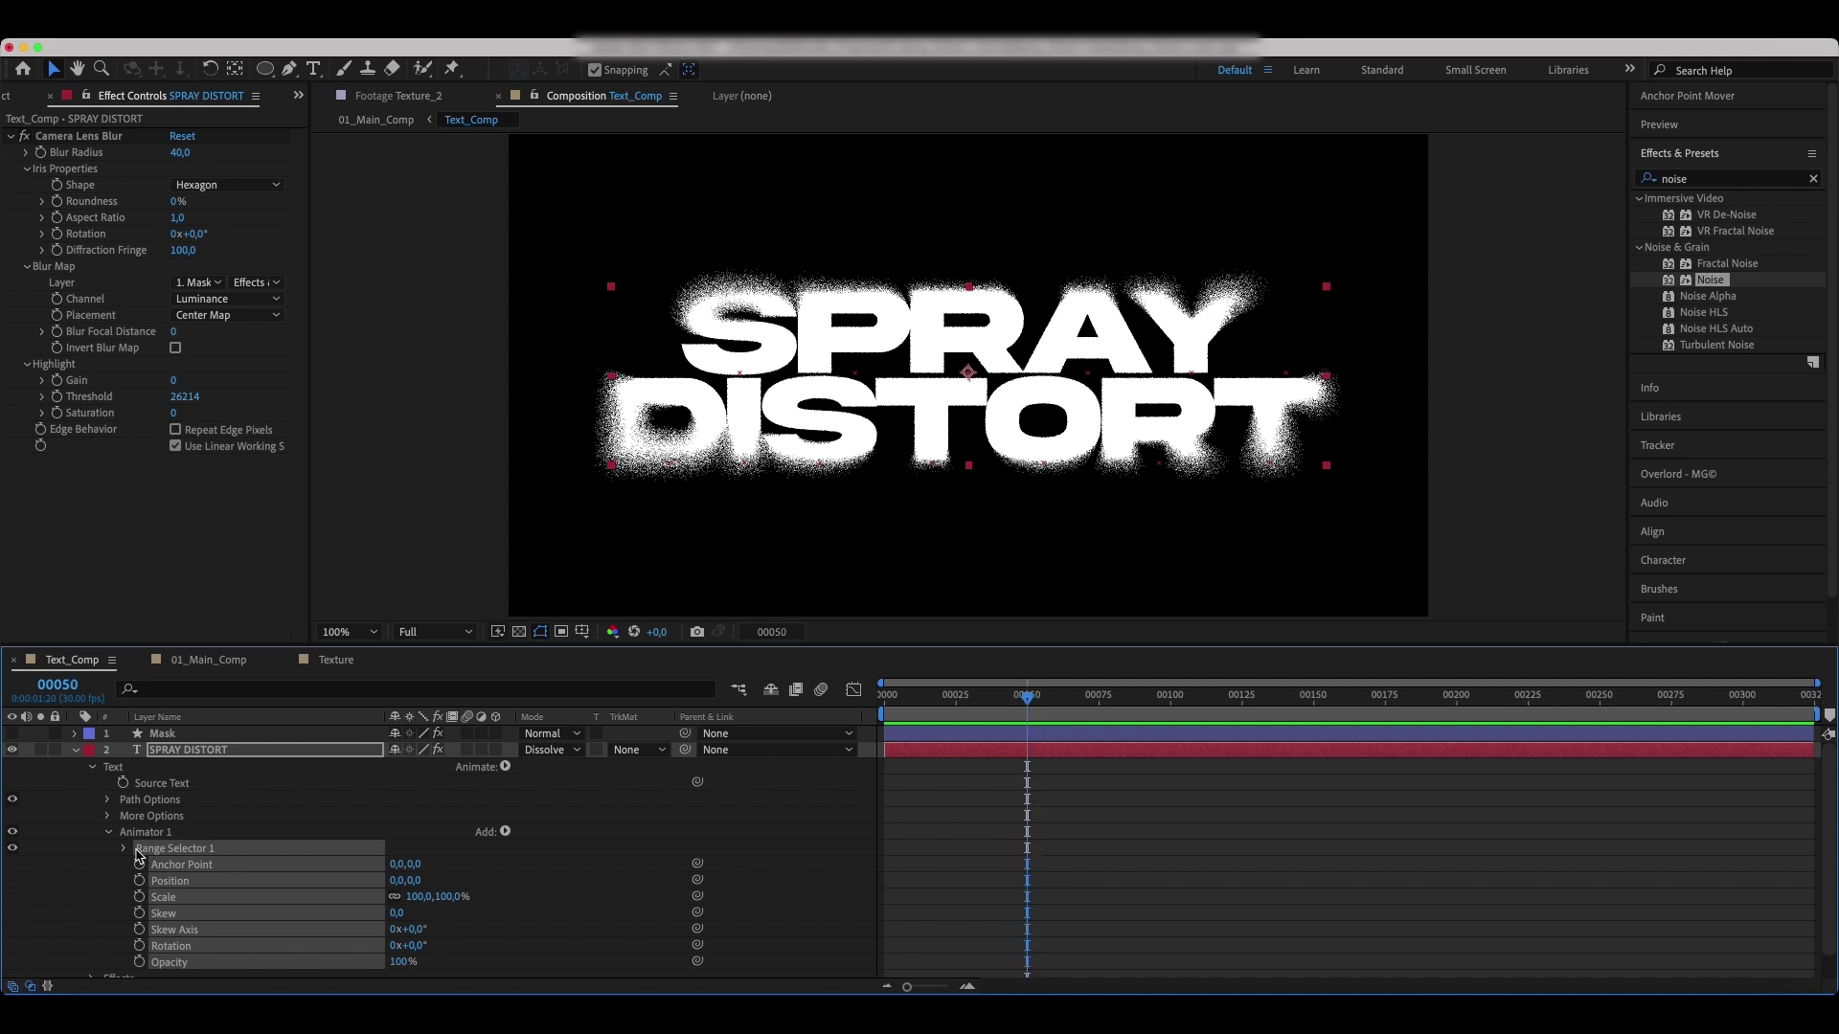
click(125, 849)
click(240, 860)
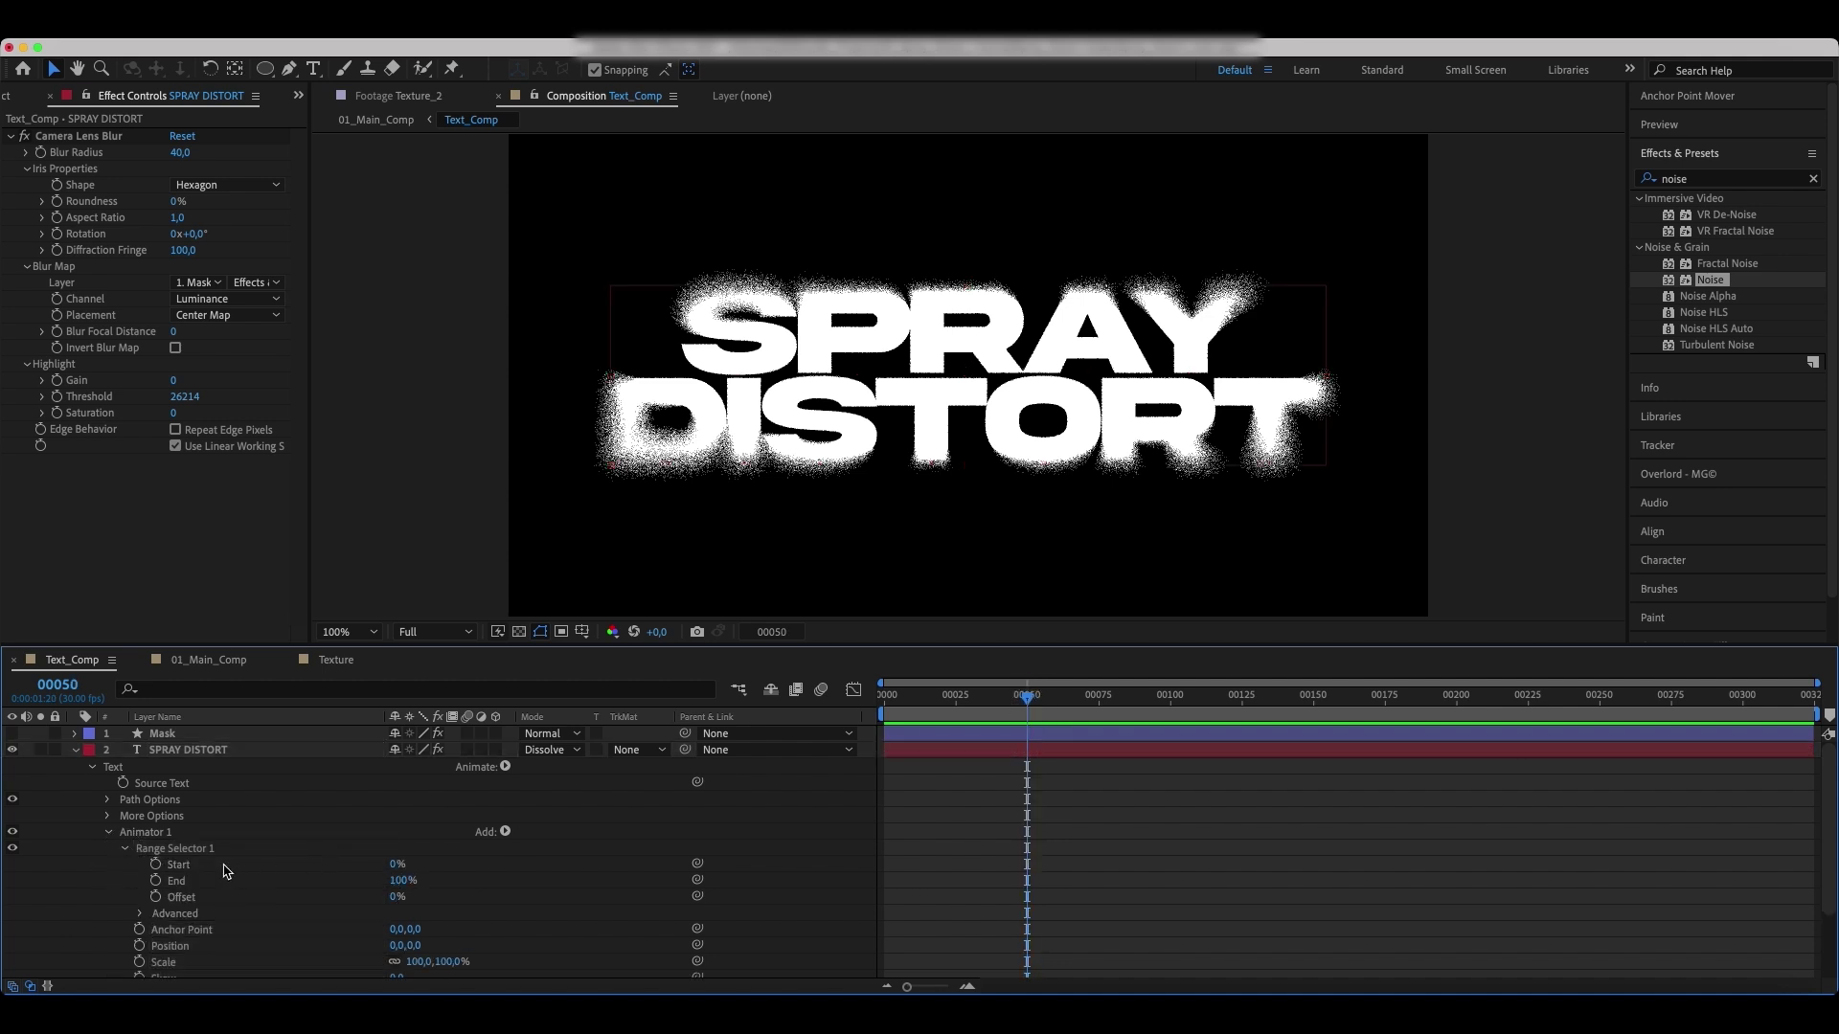
key(Home)
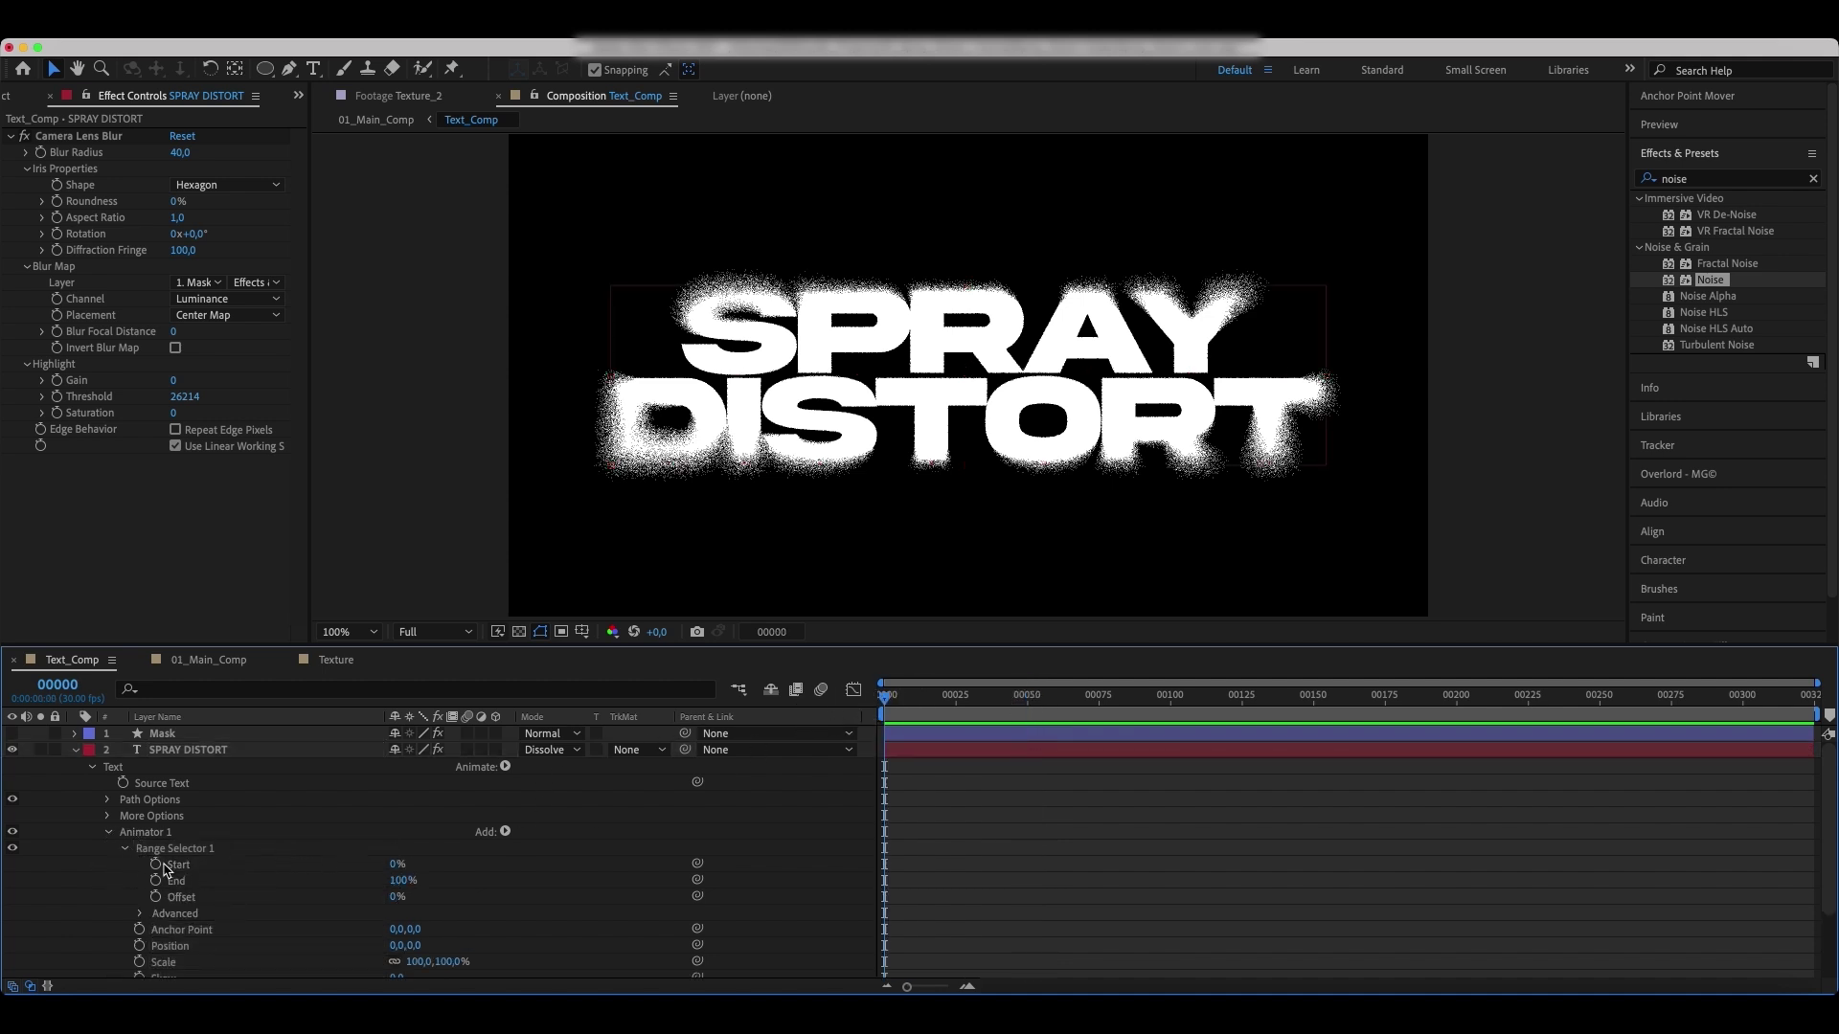
click(156, 864)
click(1029, 712)
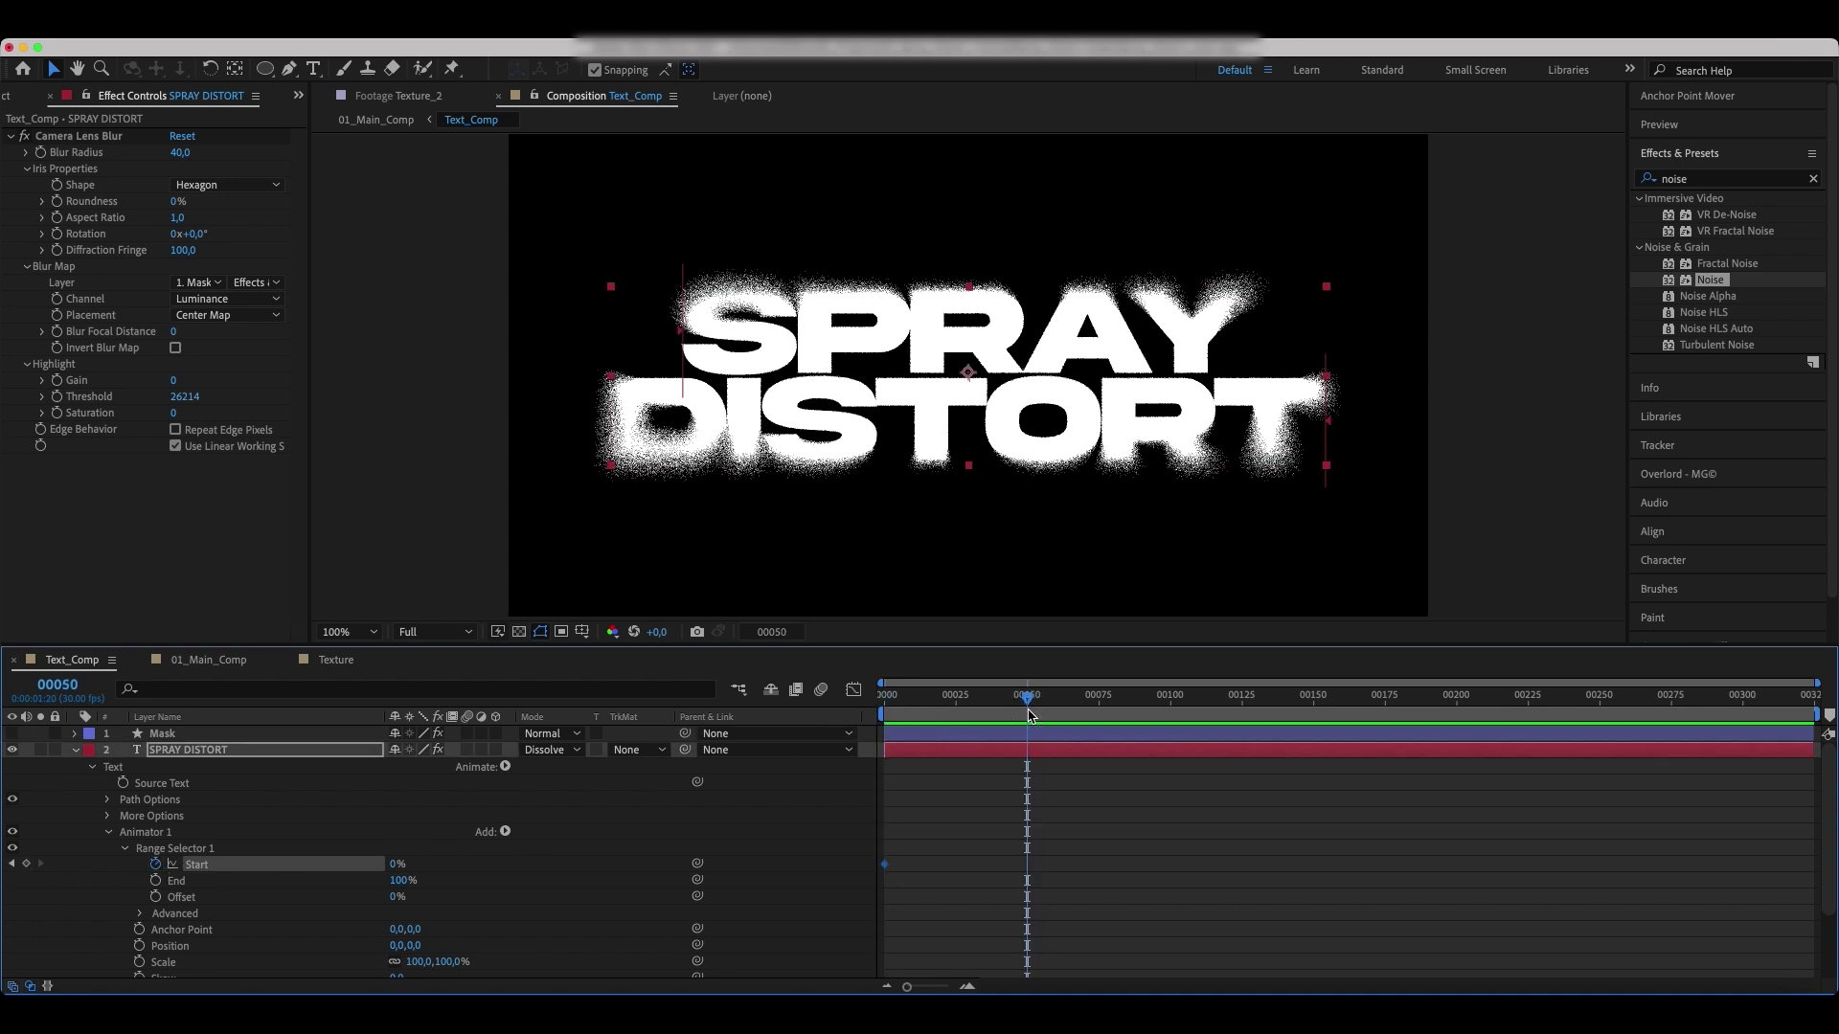
drag(392, 867, 503, 885)
Ease both Start keyframes by reshaping their speed curve in the Graph Editor.
drag(1056, 849, 880, 886)
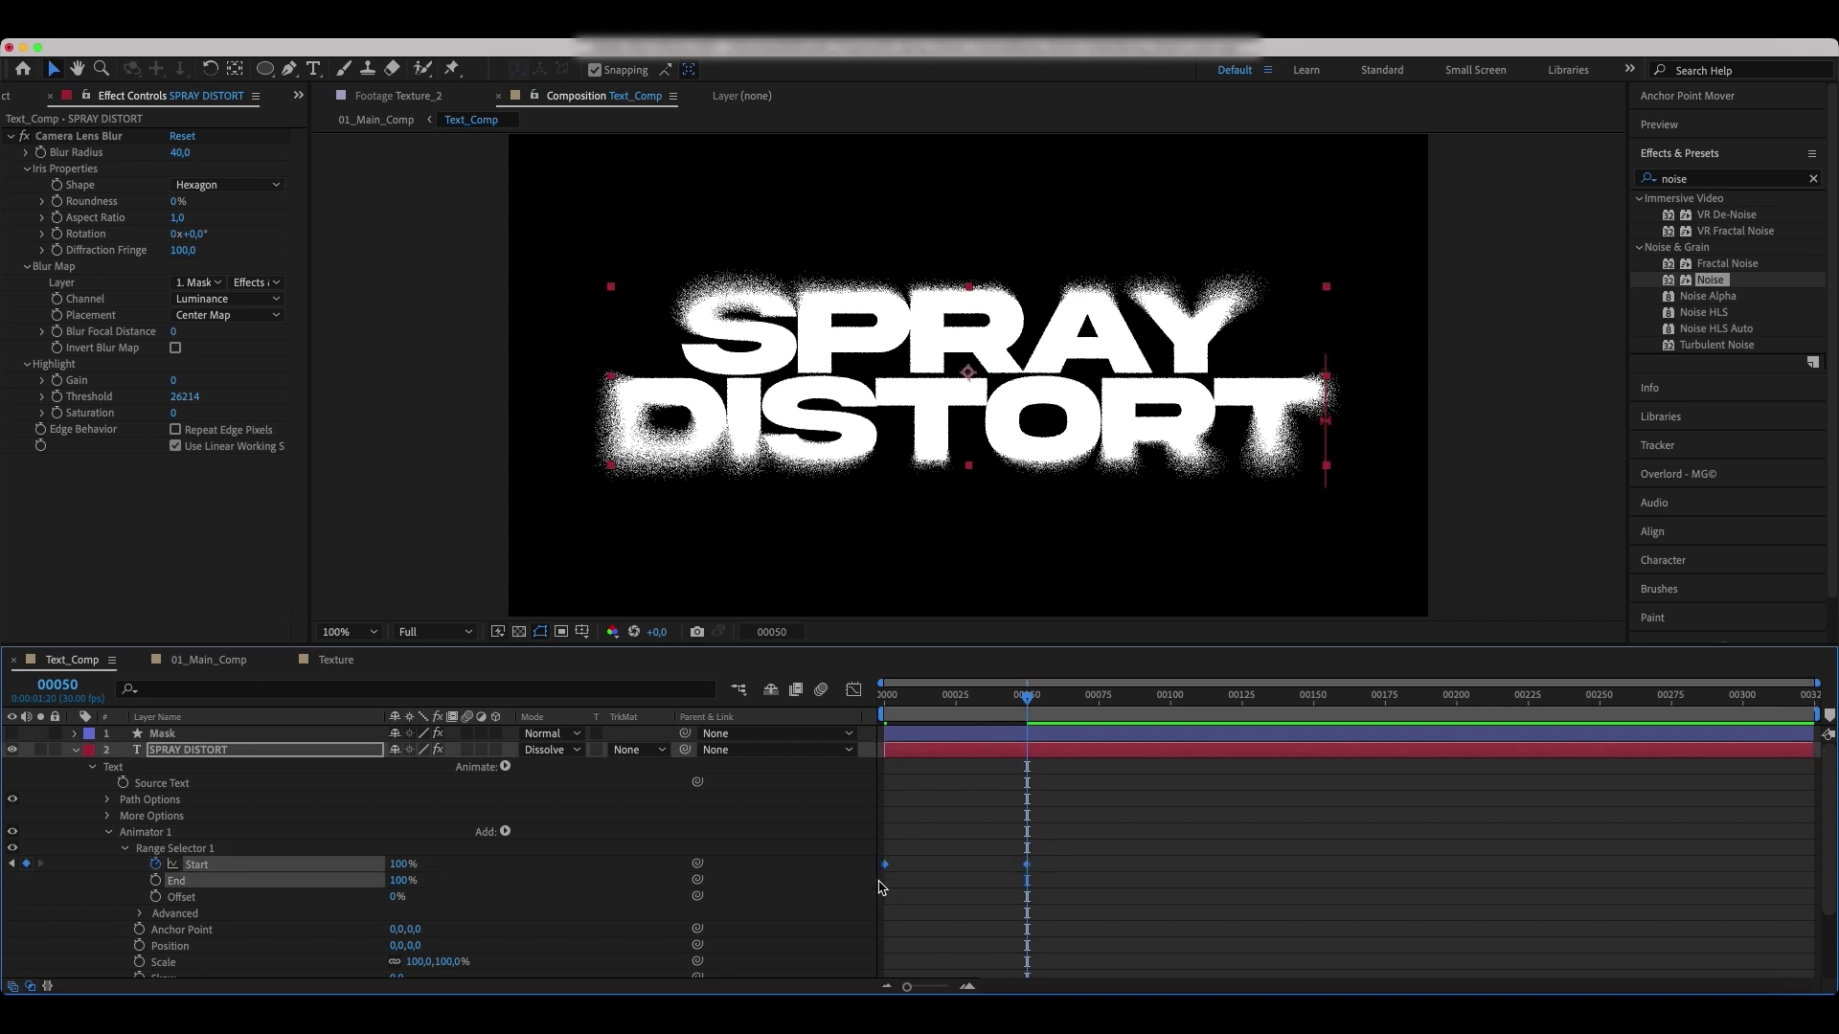
click(853, 690)
mouse_move(1027, 935)
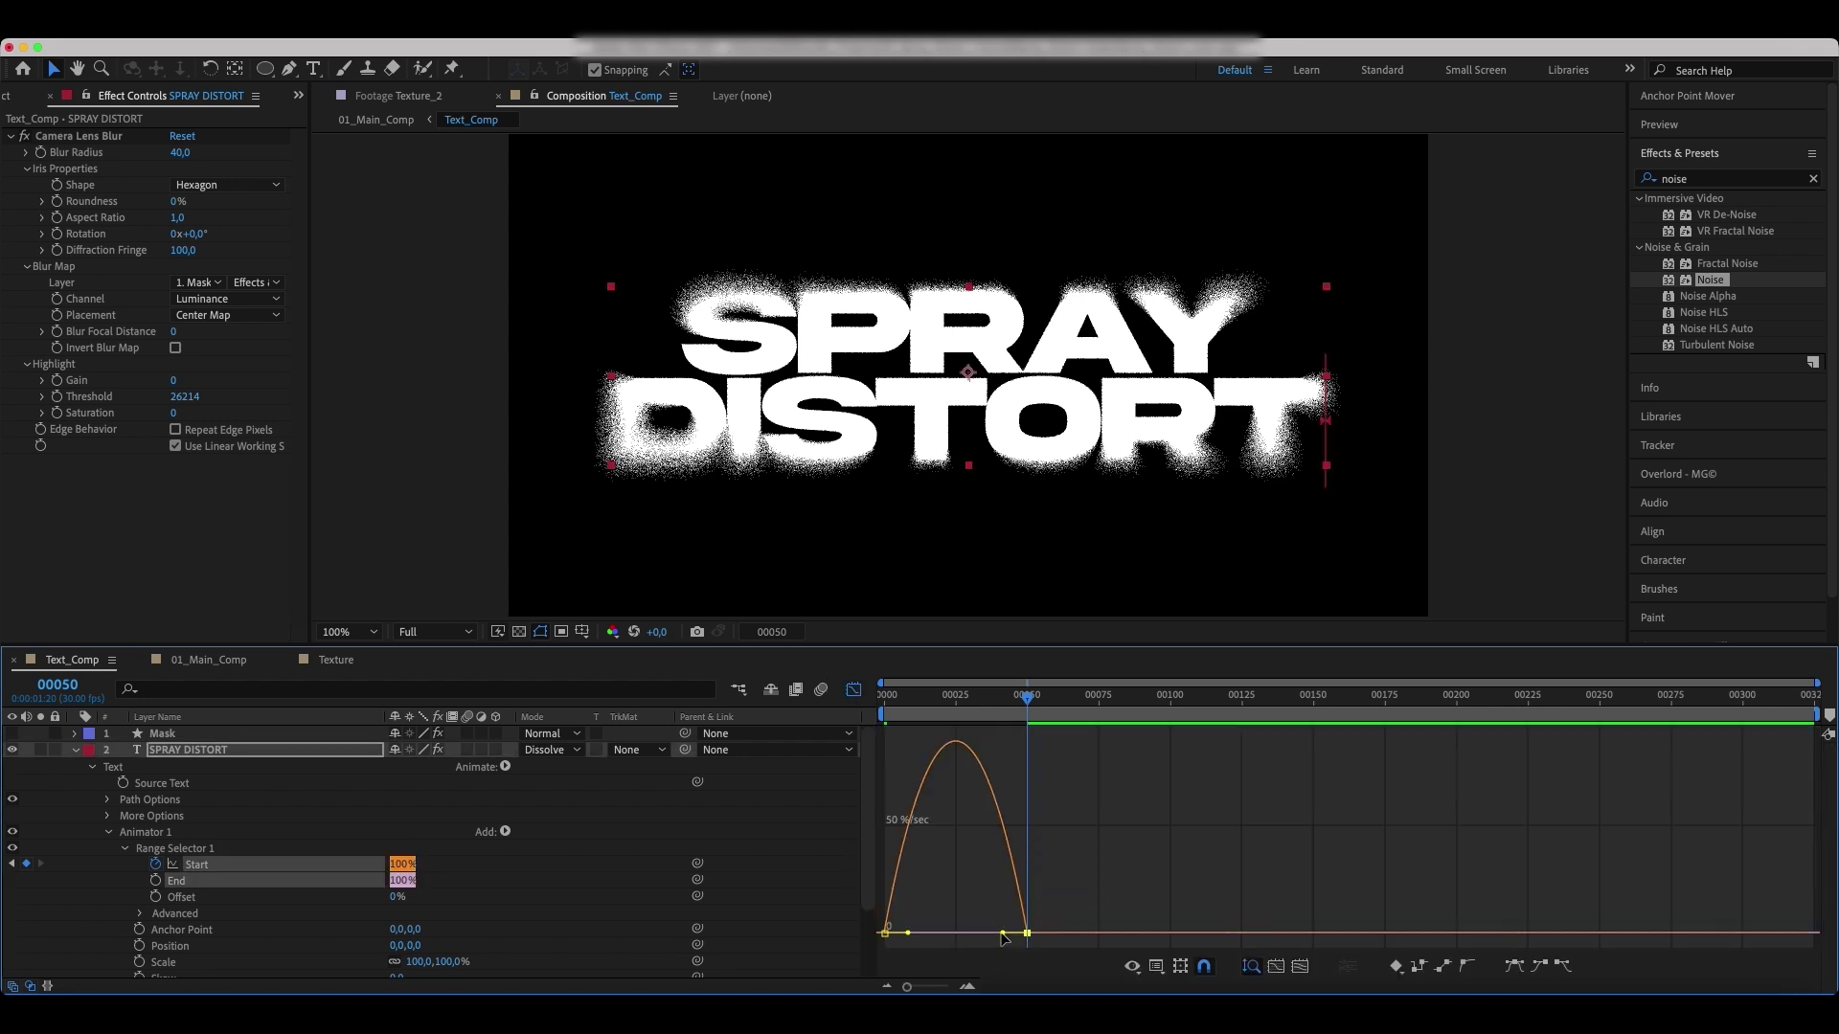
drag(1002, 934, 956, 934)
At around frame 18, add a Blur property of 50 to the animator.
click(853, 690)
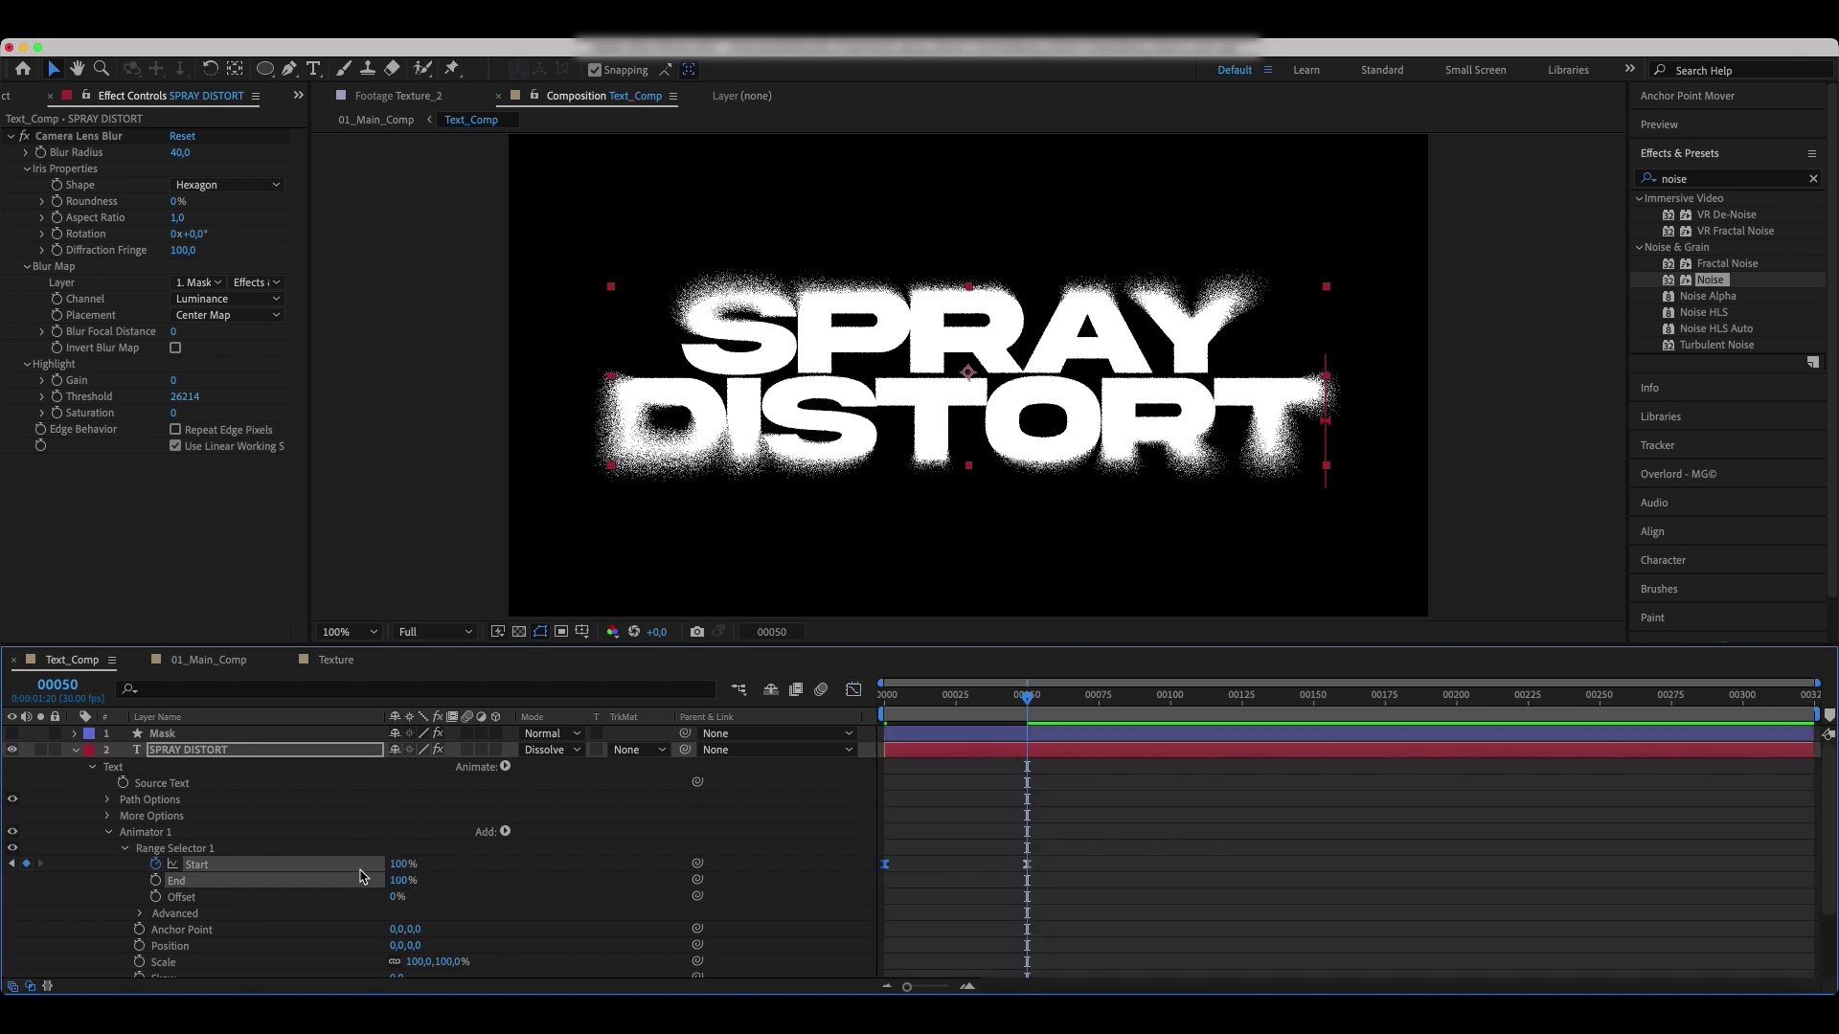
drag(951, 698, 943, 712)
scroll(438, 841, down, 3)
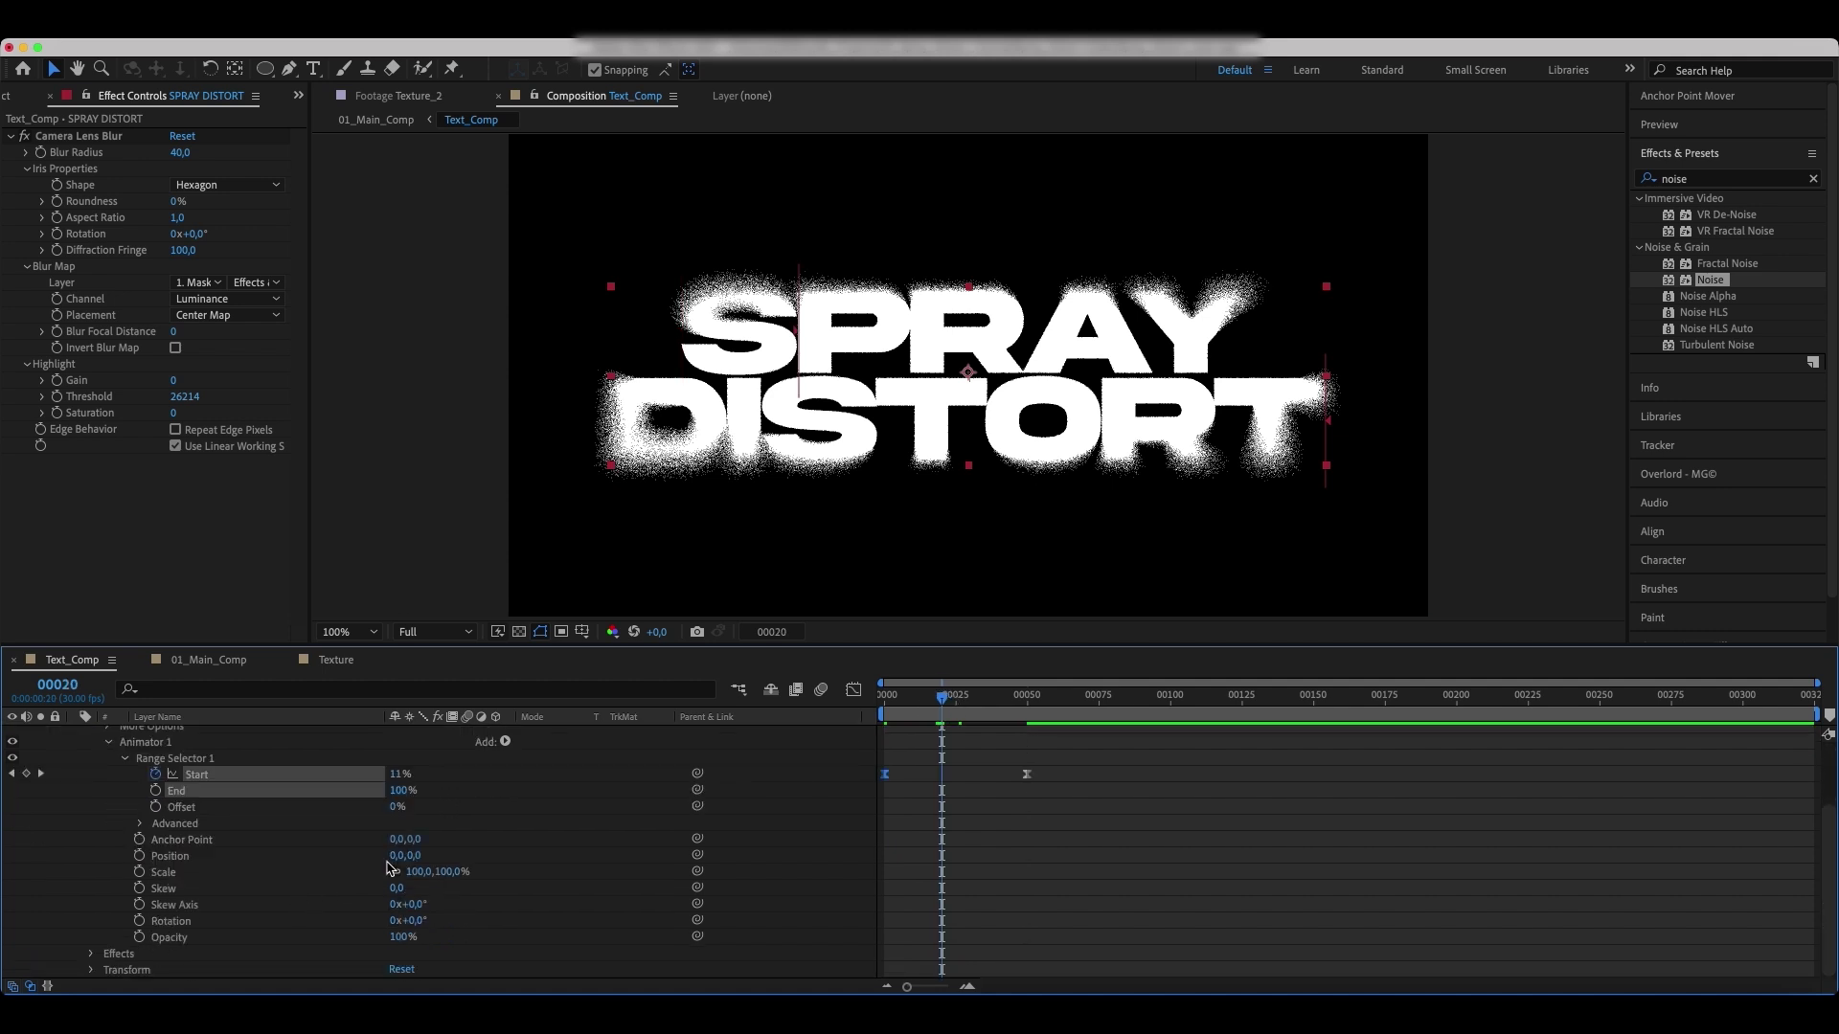
click(504, 742)
mouse_move(546, 744)
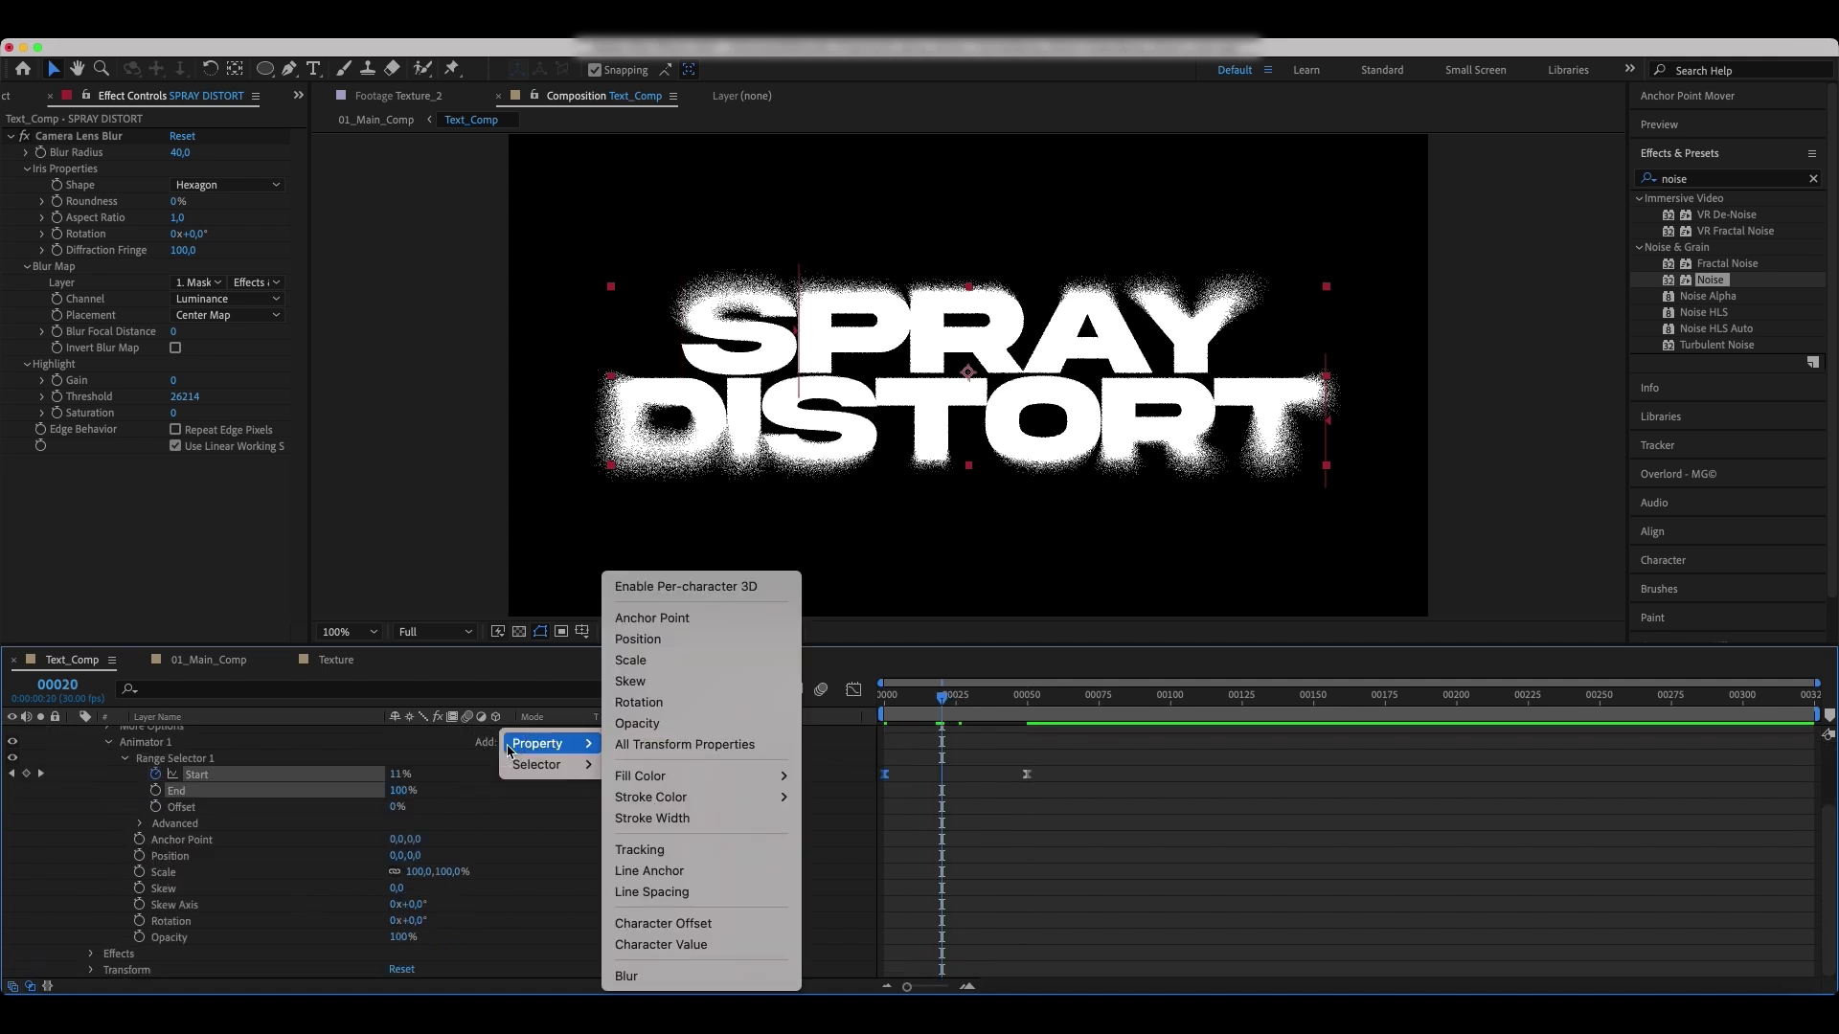
click(660, 977)
click(430, 955)
text(50)
key(Return)
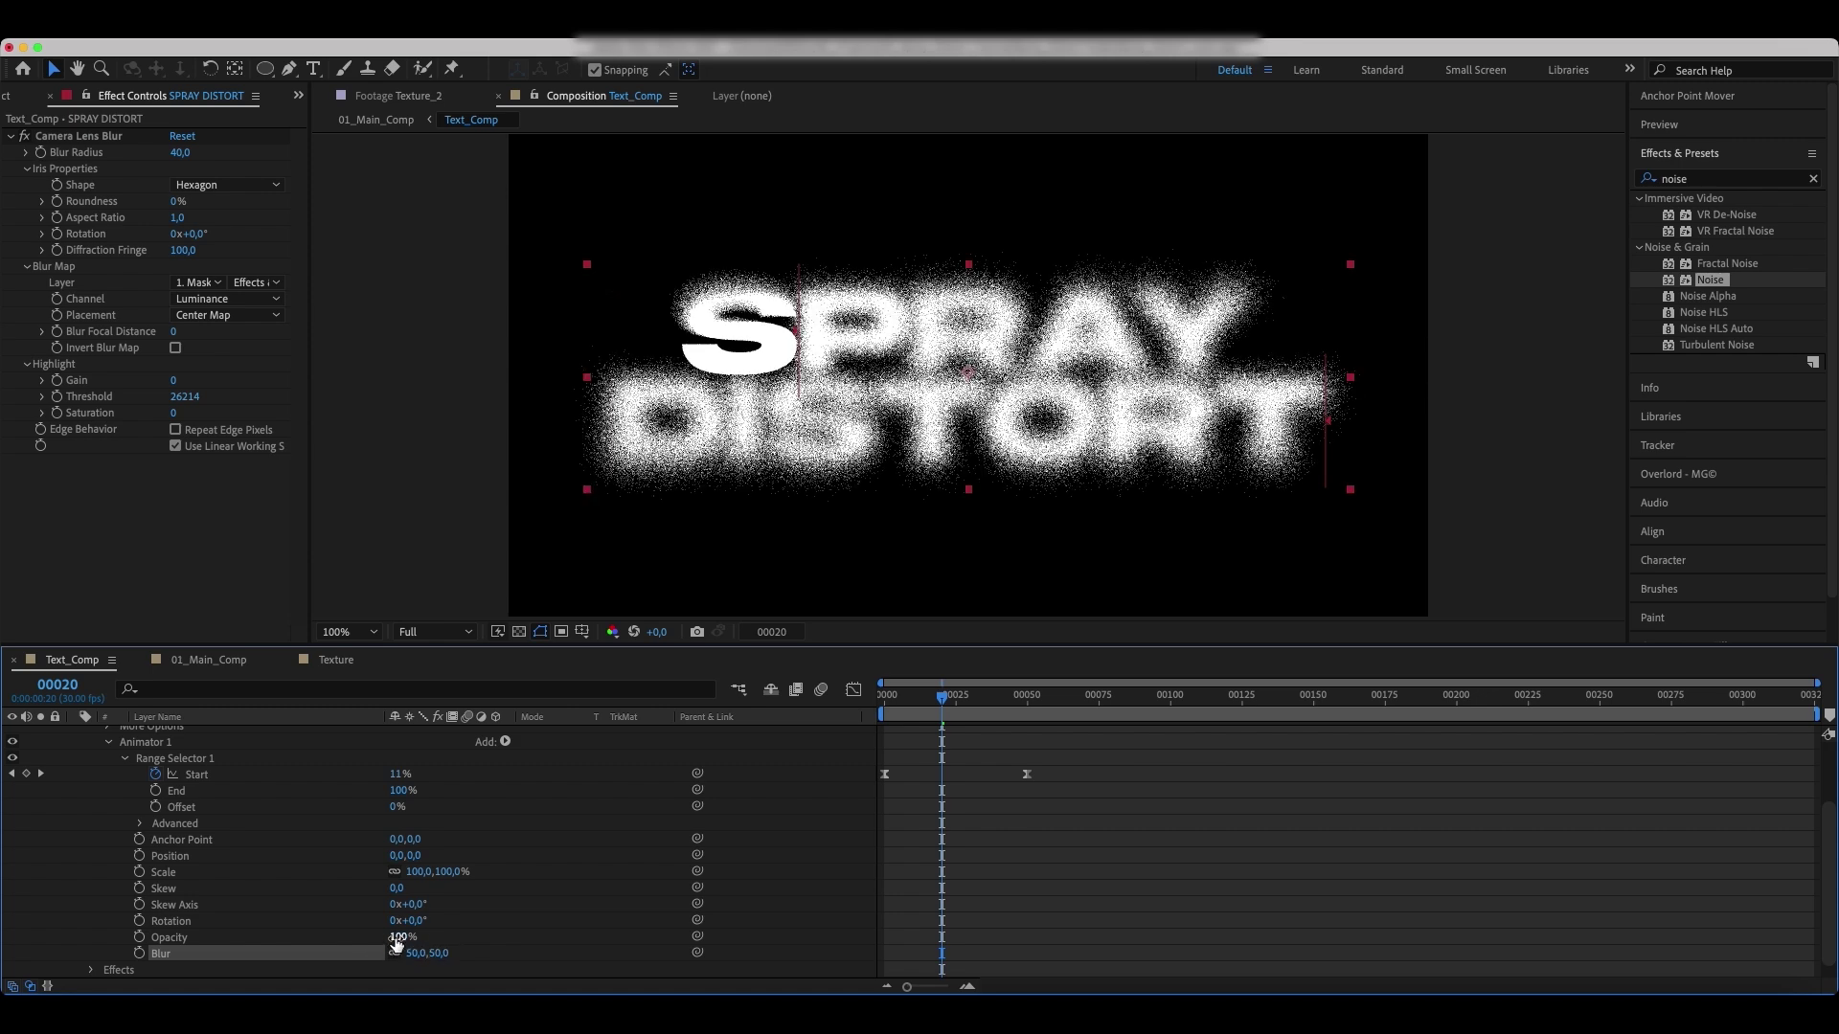
Set animator Opacity to 0%, show the Advanced range options, and collapse the properties.
drag(396, 943, 226, 952)
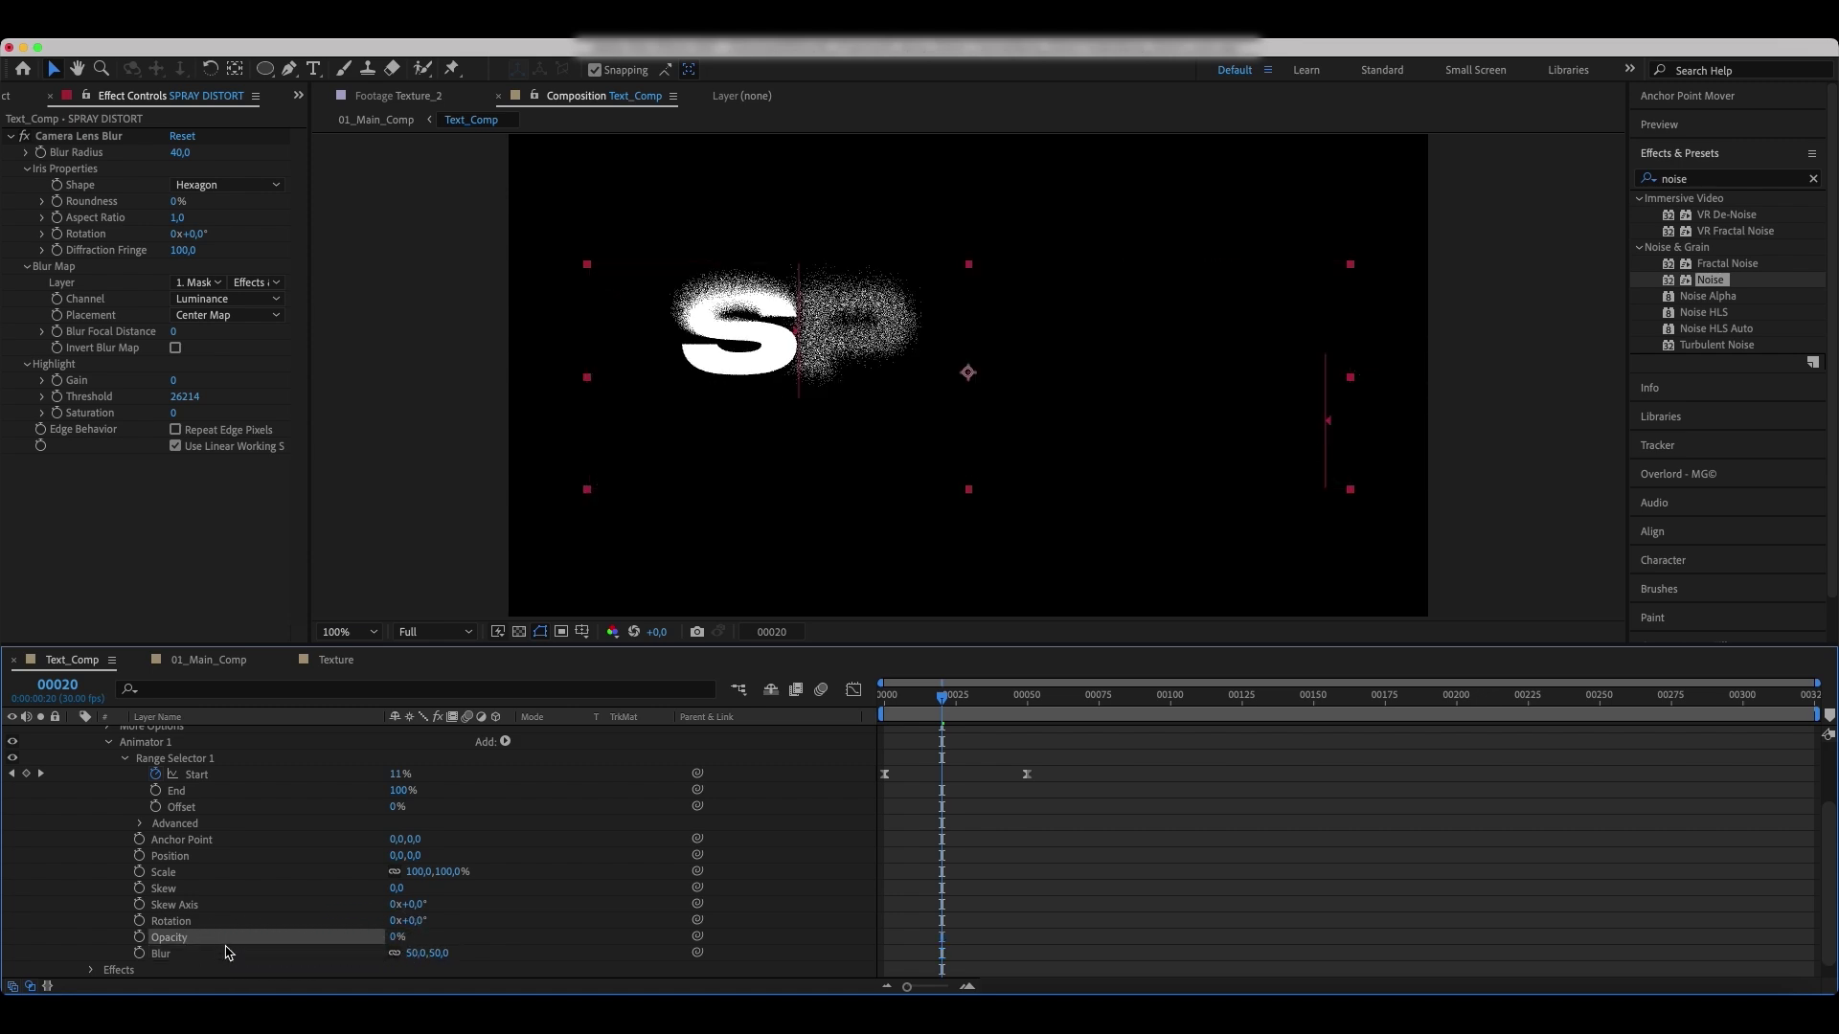
click(140, 823)
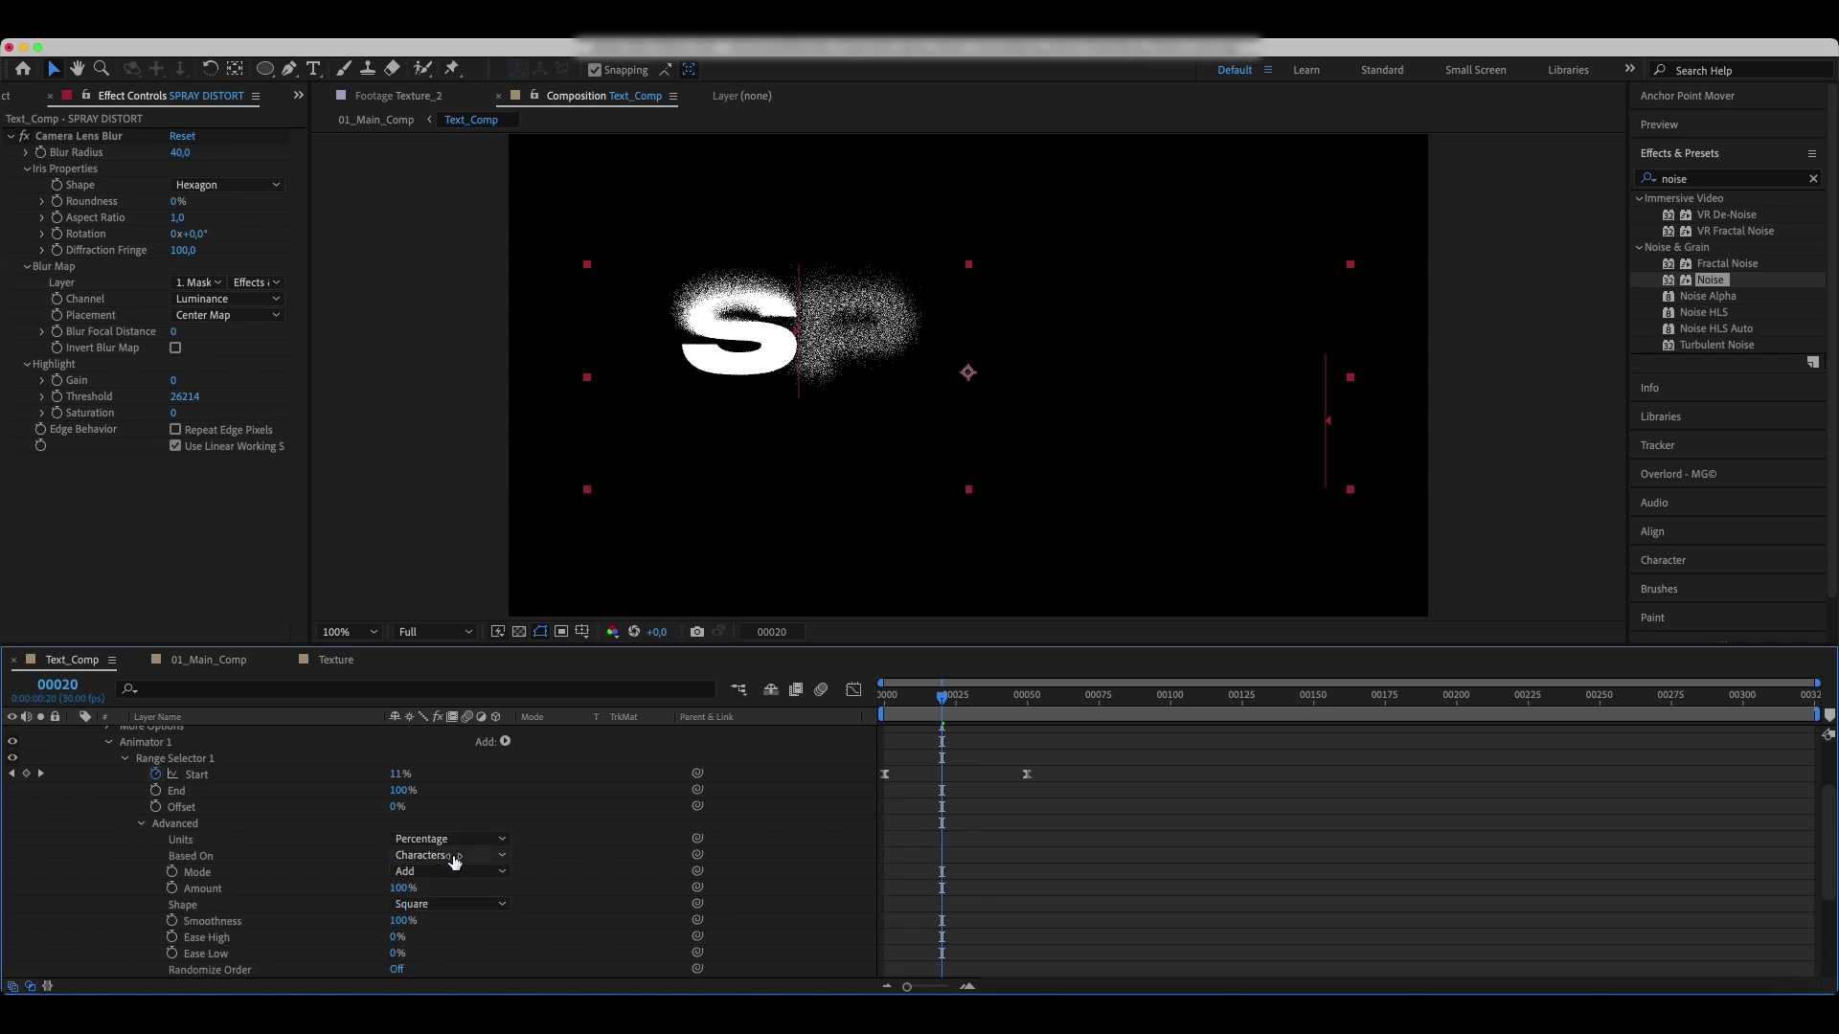
key(u)
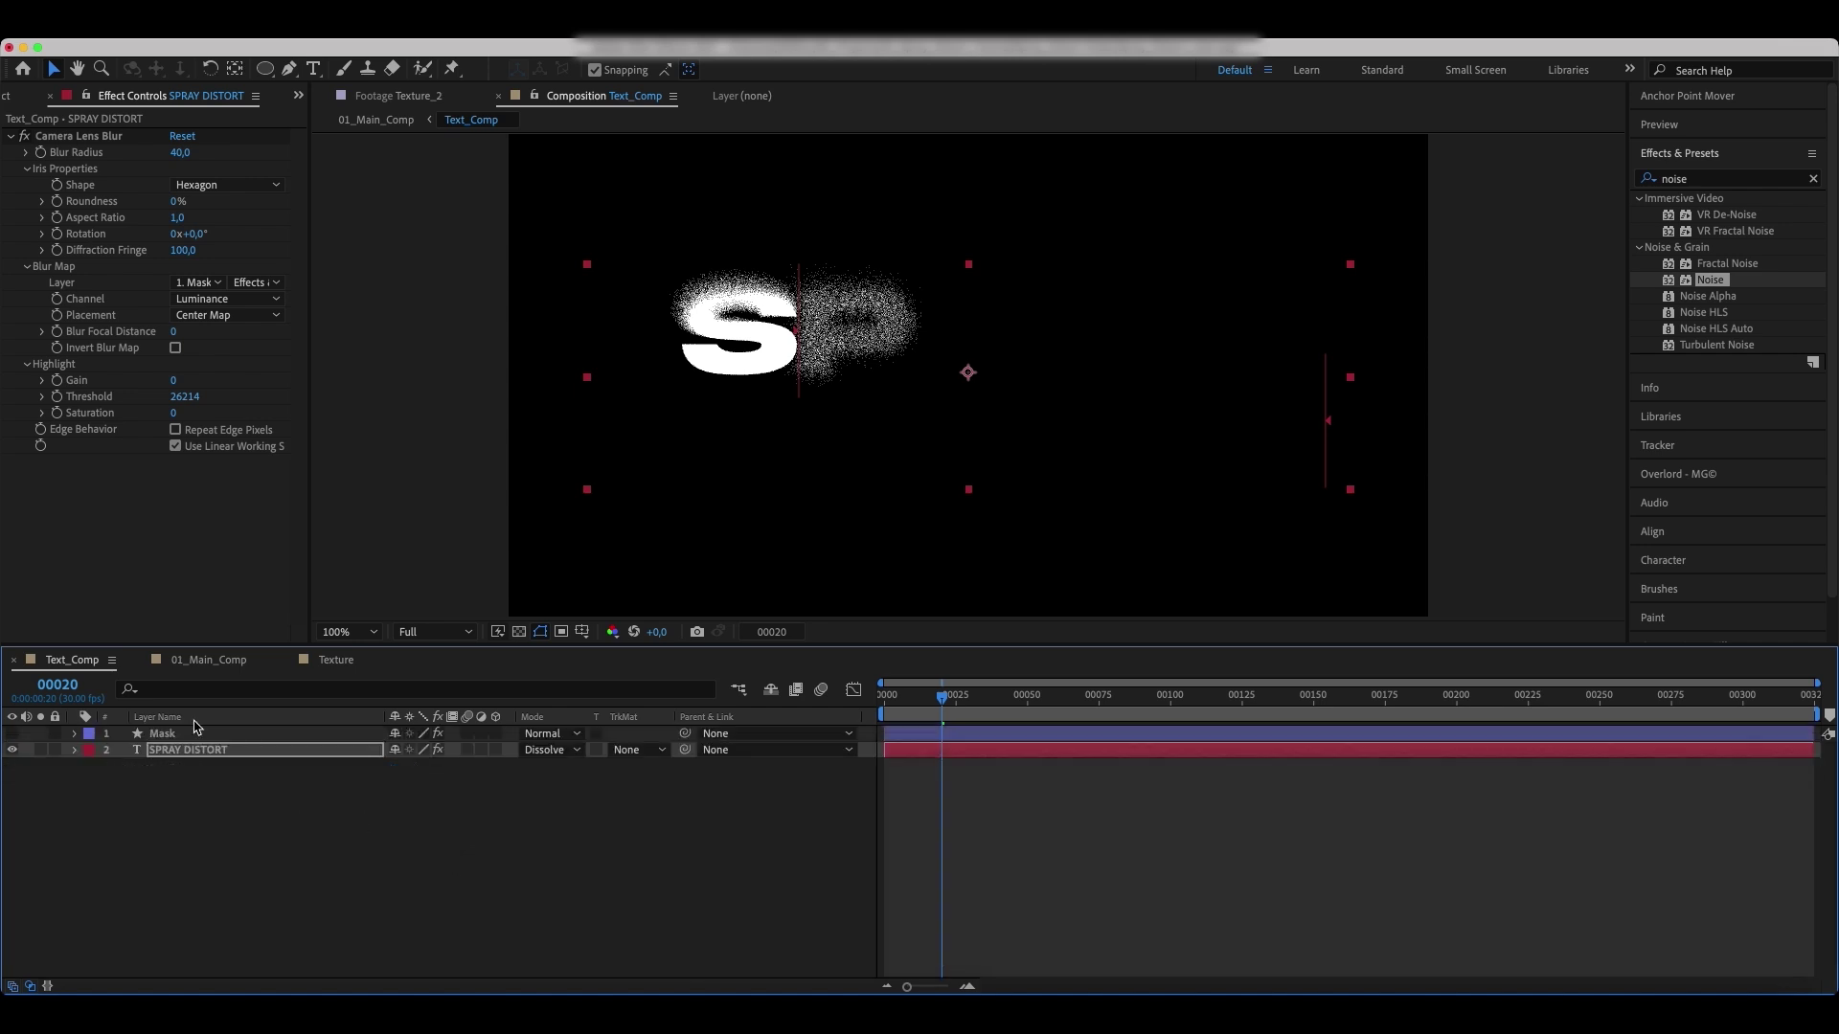
Switch to the 01_Main_Comp tab in the timeline.
click(216, 665)
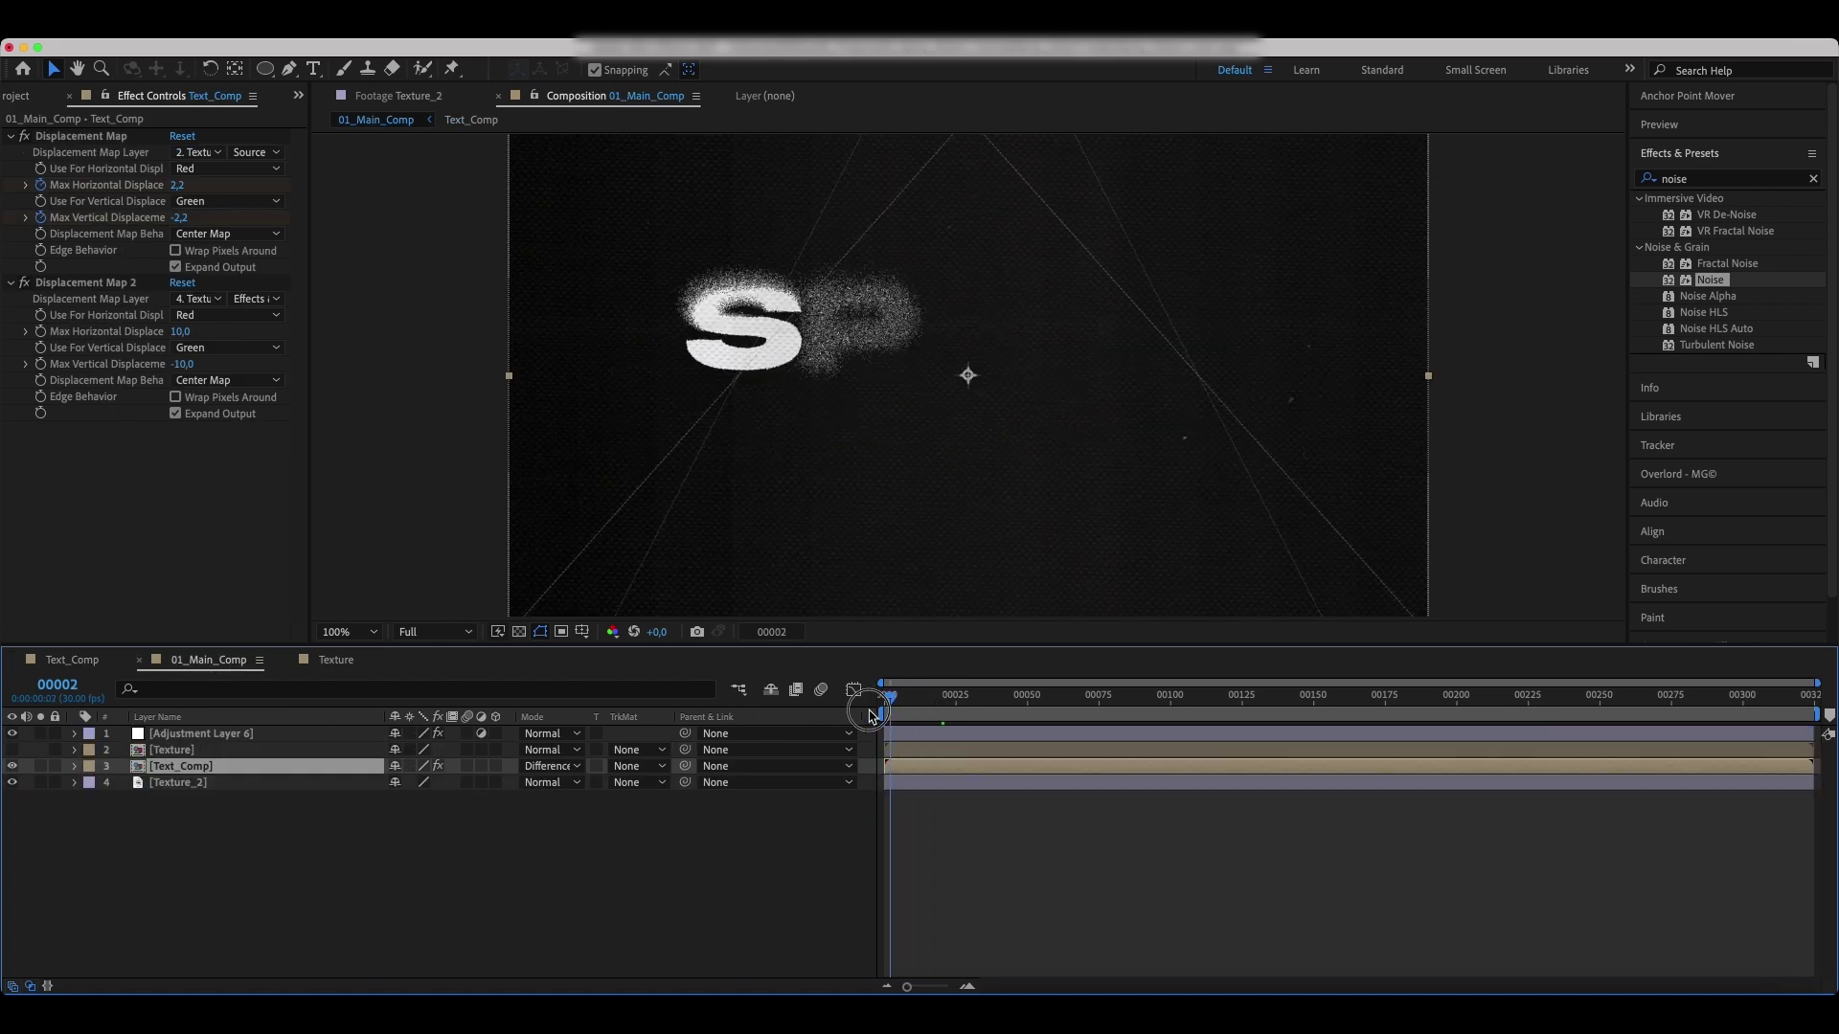